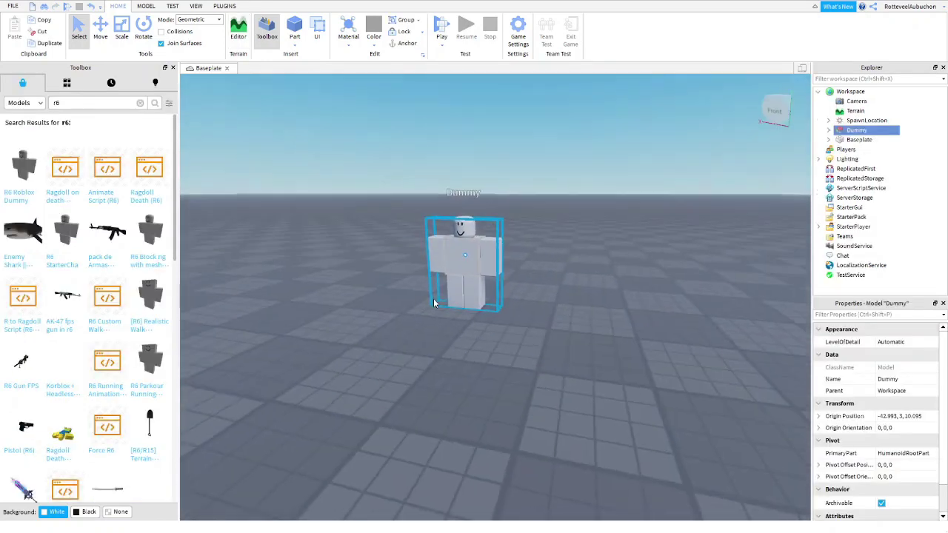
Deselect the R6 dummy and examine its body from several viewpoints.
click(435, 326)
scroll(487, 246, up, 3)
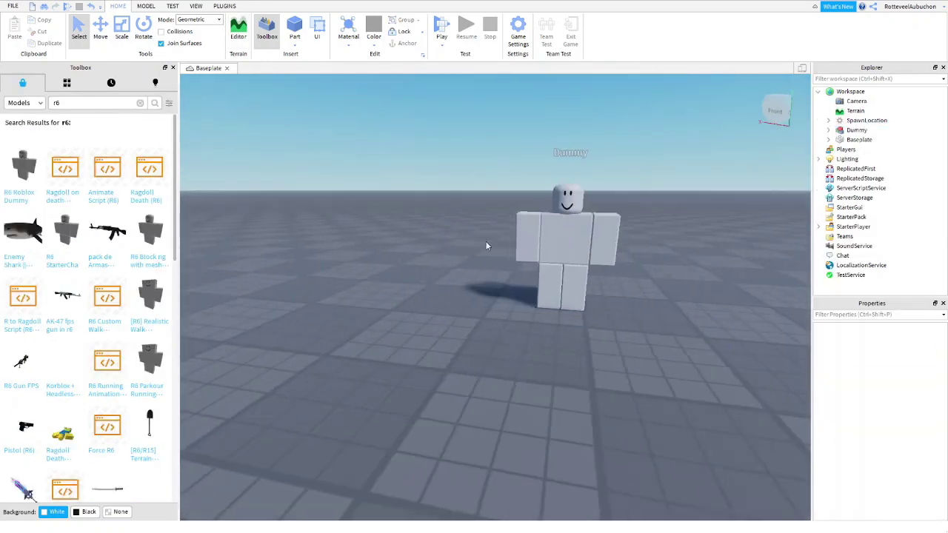
key(d)
key(w)
drag(501, 250, 473, 388)
key(s)
click(475, 413)
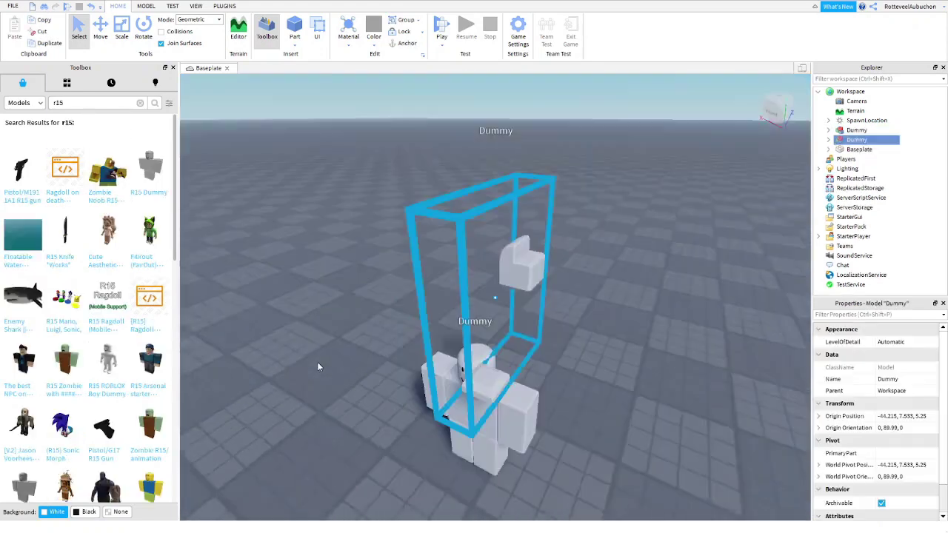
Move the R15 dummy next to the R6 dummy and rotate it for comparison.
drag(317, 361, 483, 397)
key(r)
key(r)
click(513, 445)
key(w)
key(d)
Delete both dummies from the workspace.
click(408, 394)
key(Delete)
click(249, 430)
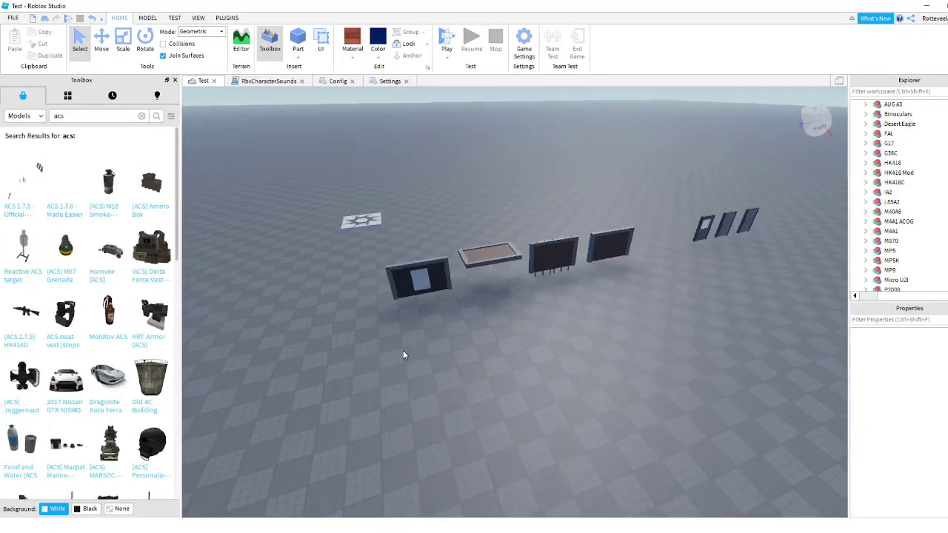
Set the avatar type to R6 in the game settings of the Test place.
scroll(402, 351, down, 5)
right_drag(402, 351, 439, 278)
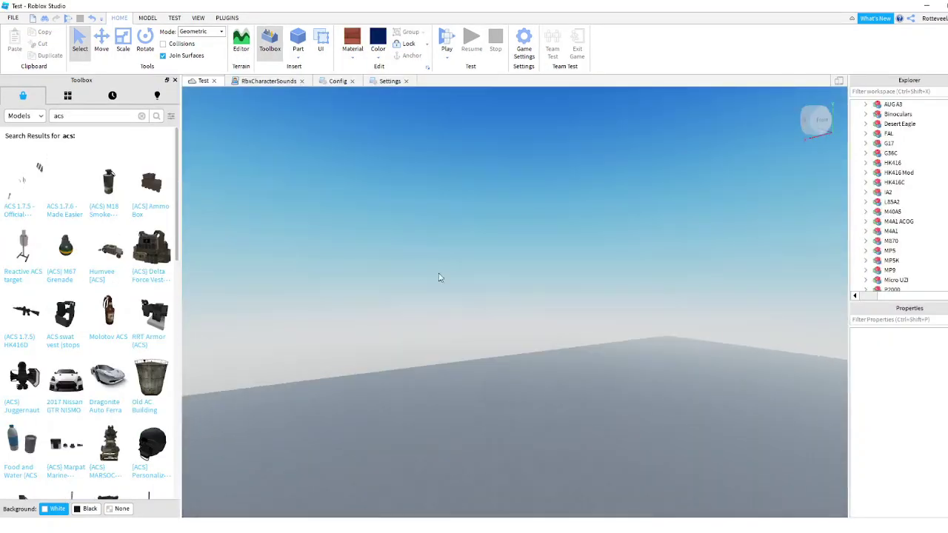
click(524, 44)
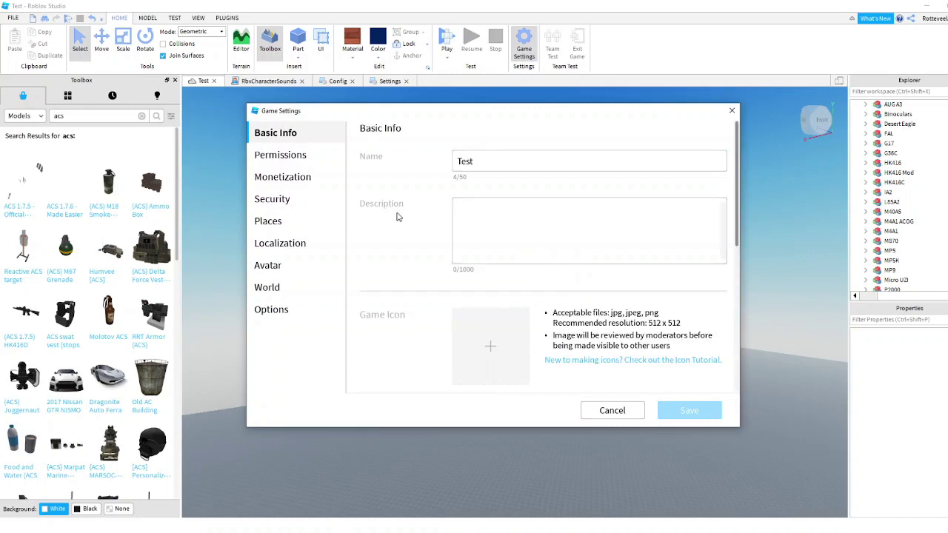
click(276, 272)
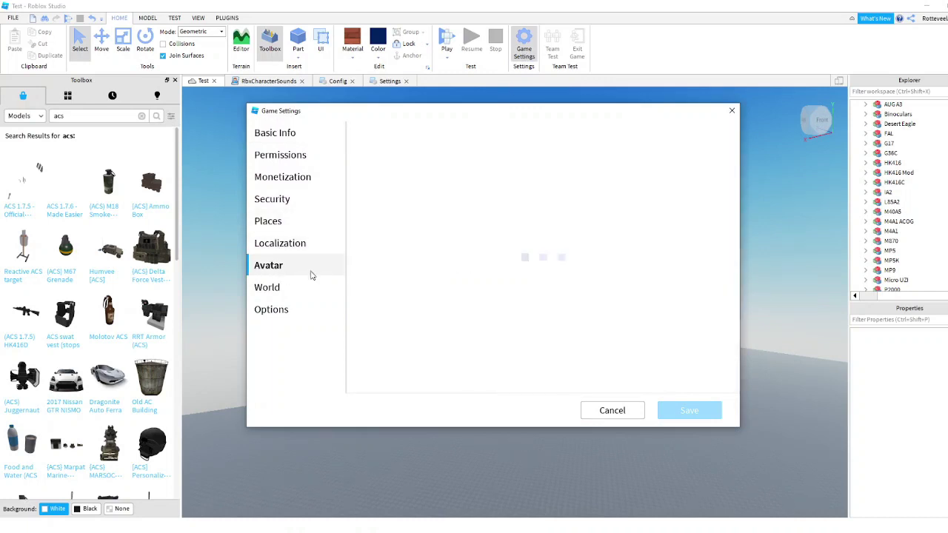
click(459, 226)
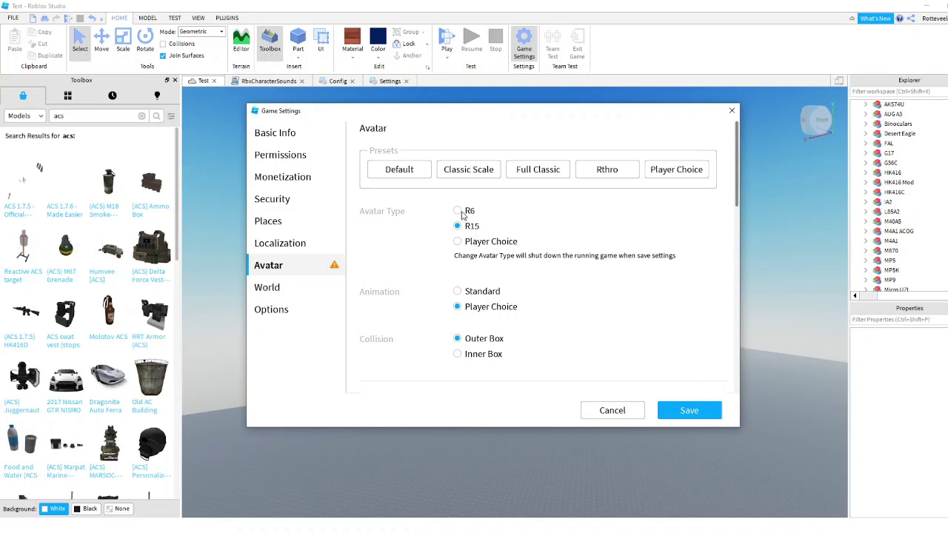
click(459, 212)
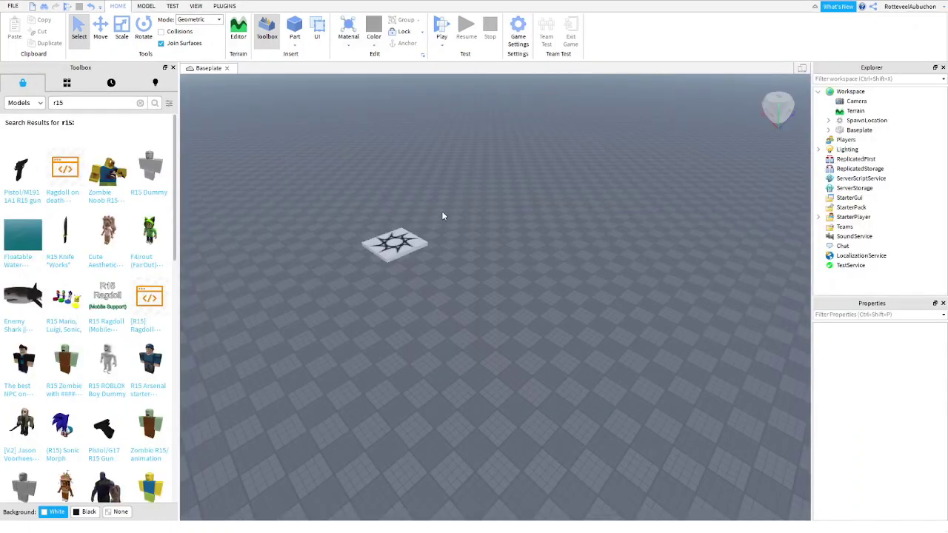
right_drag(398, 295, 408, 285)
key(w)
key(s)
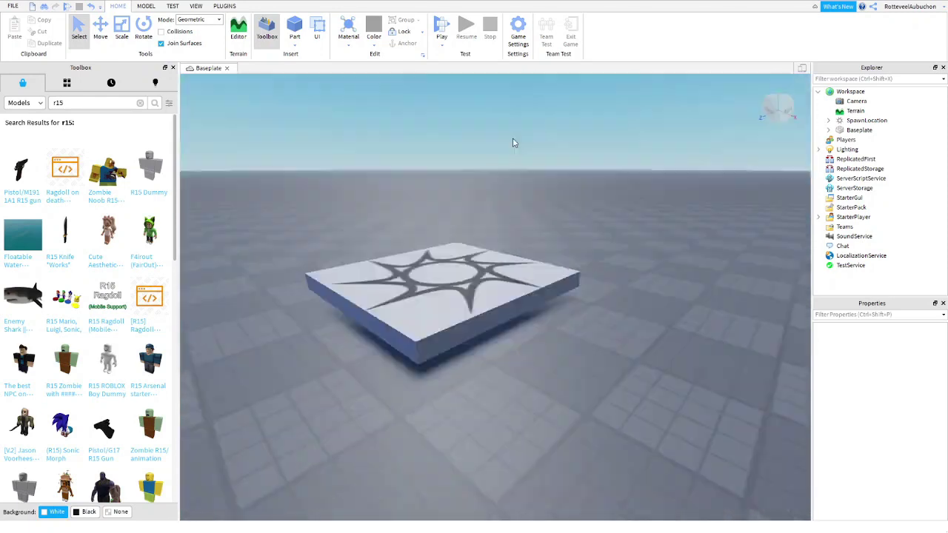
key(s)
key(w)
key(s)
key(w)
key(d)
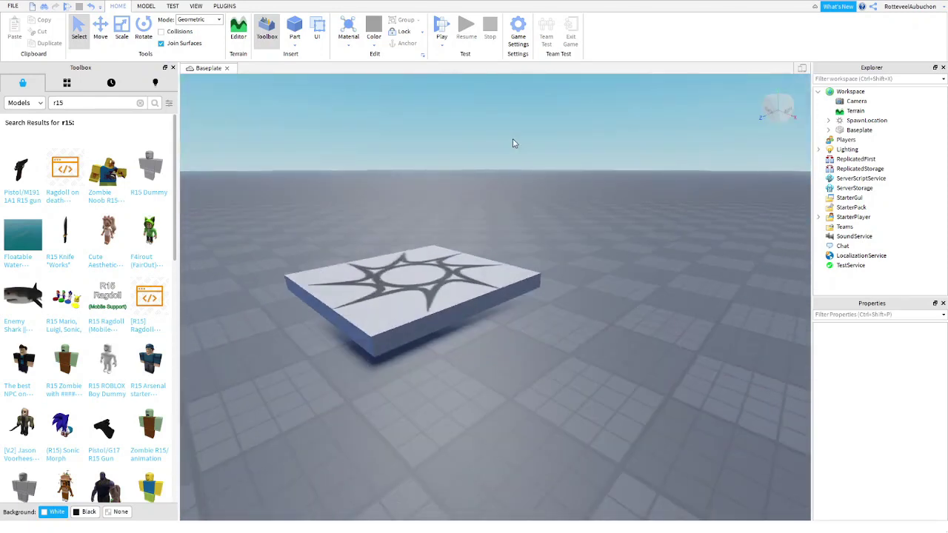
key(s)
key(a)
key(d)
key(a)
key(w)
key(d)
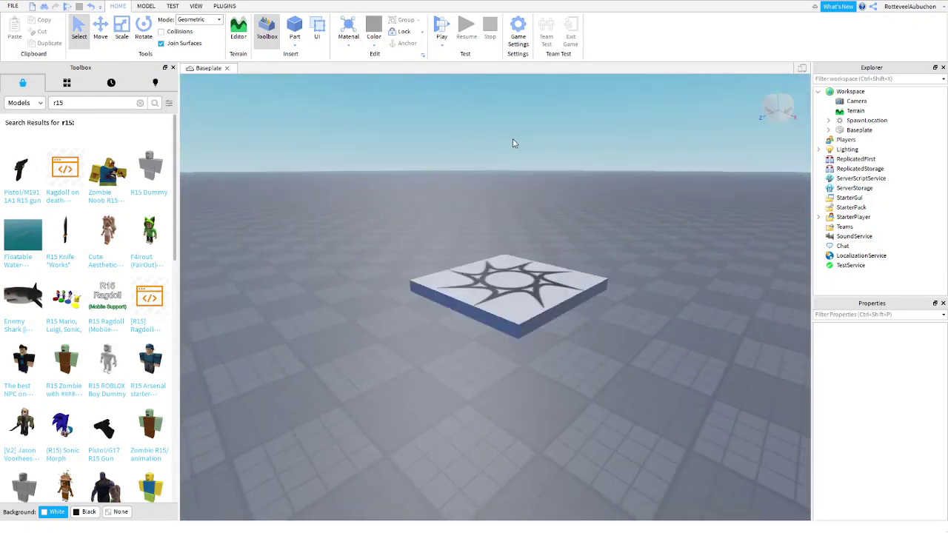
key(s)
key(a)
key(d)
right_drag(512, 234, 514, 237)
key(w)
key(s)
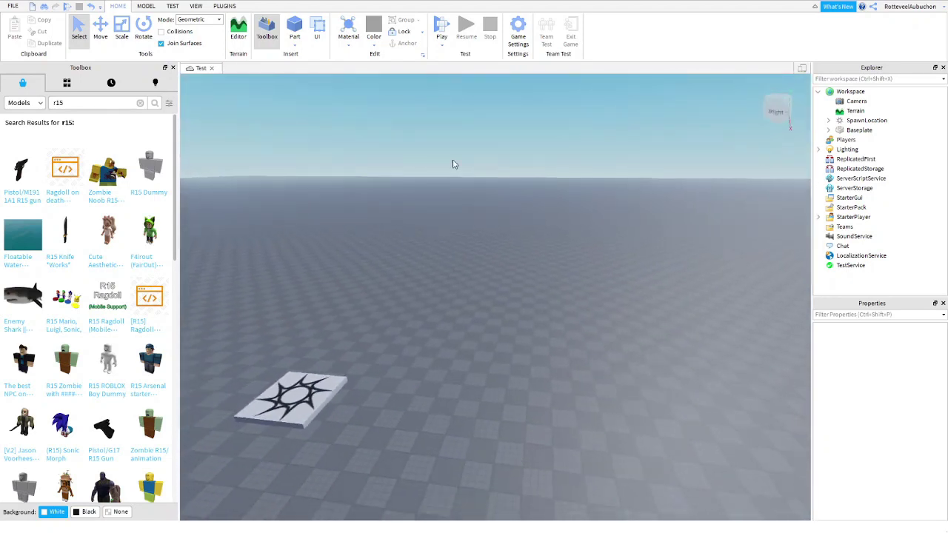
key(s)
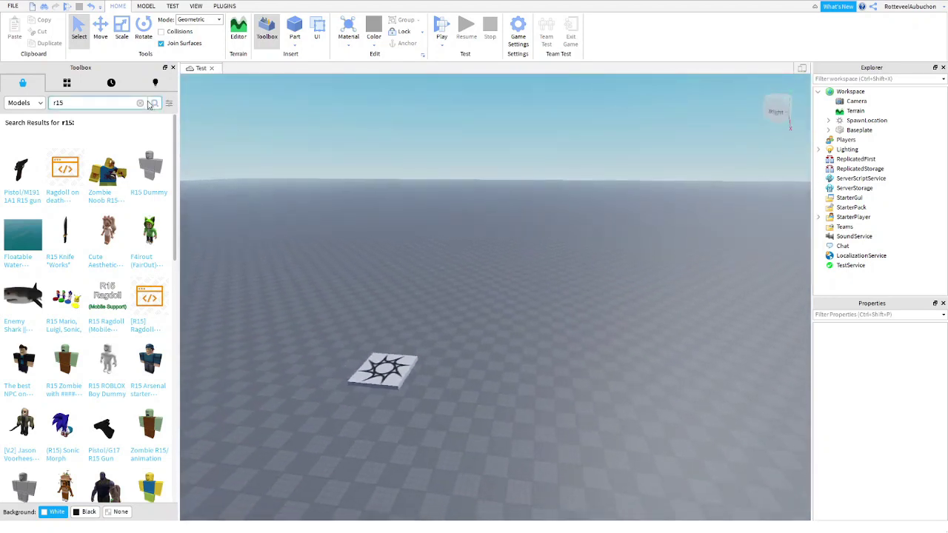
Clear the old model search, close and reopen the Toolbox, and search its models for "acs".
click(139, 104)
scroll(306, 174, up, 3)
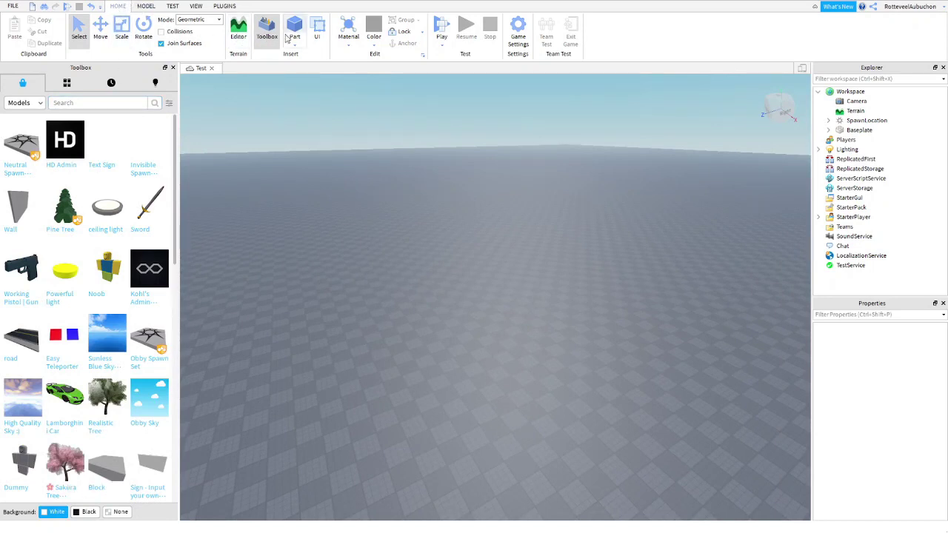
click(173, 67)
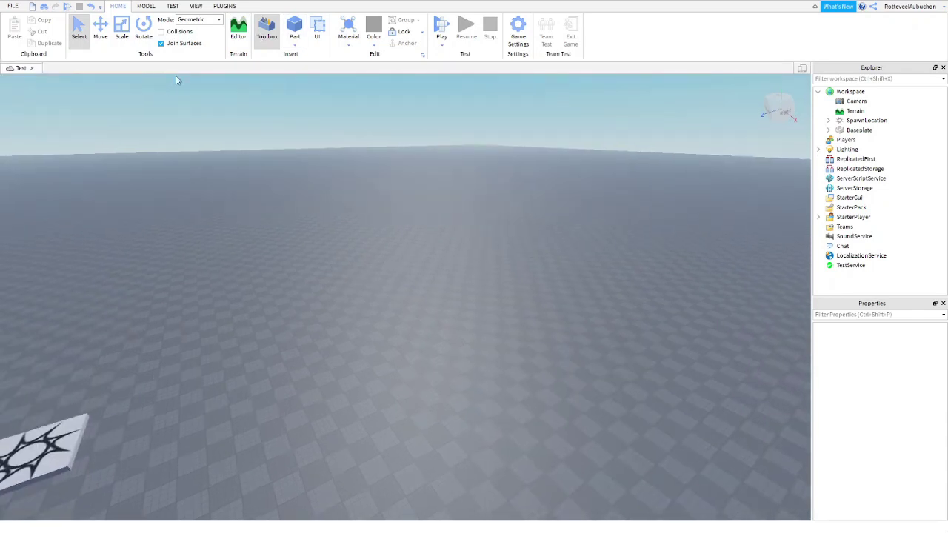
click(267, 30)
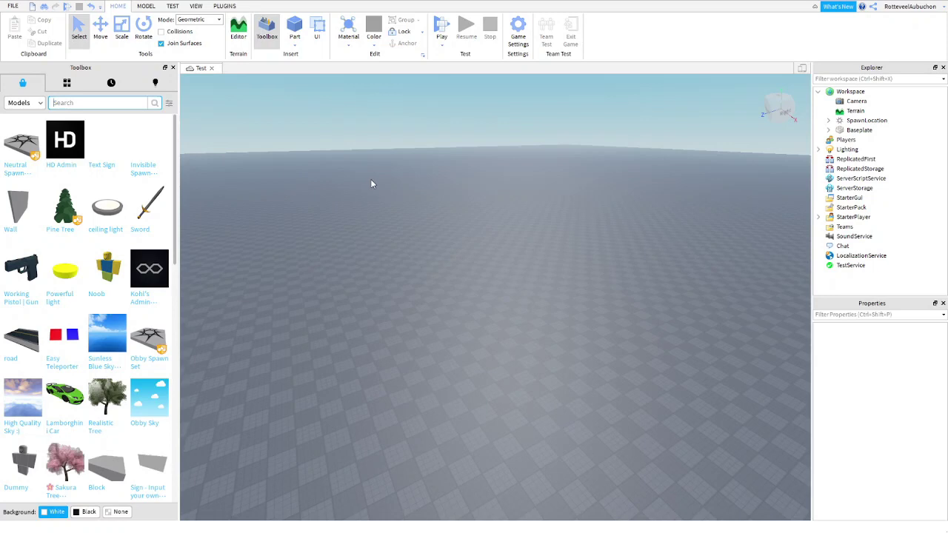
key(Return)
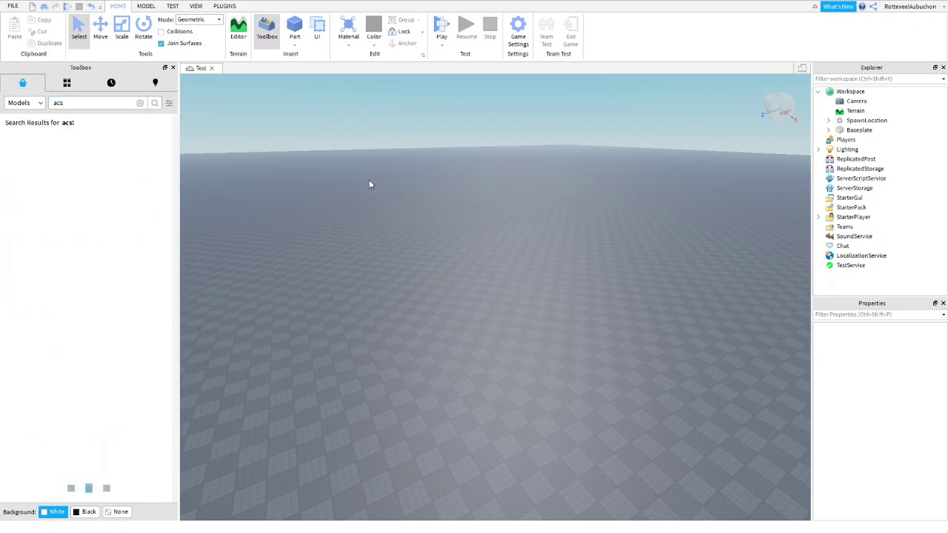
Insert the ACS 1.7.5 - Official Release model into the workspace.
right_drag(246, 175, 245, 173)
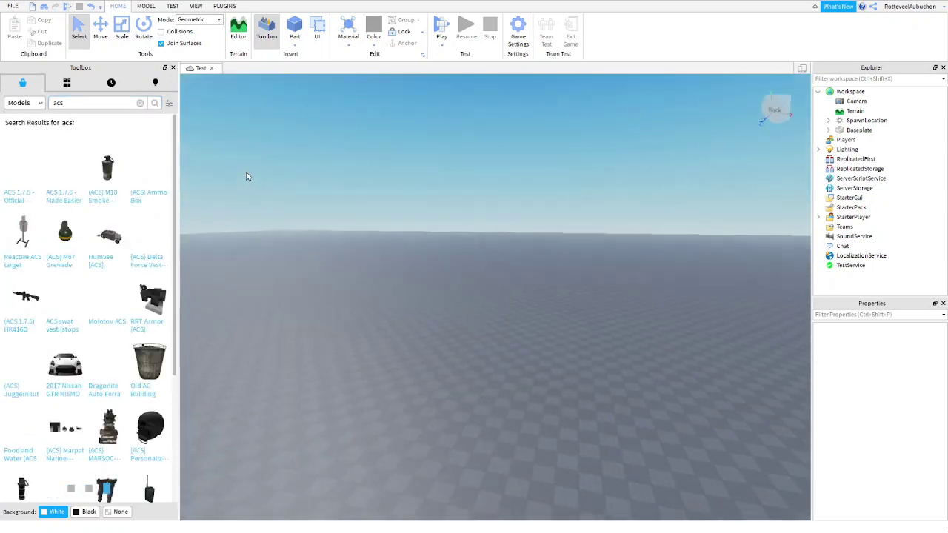
mouse_move(9, 173)
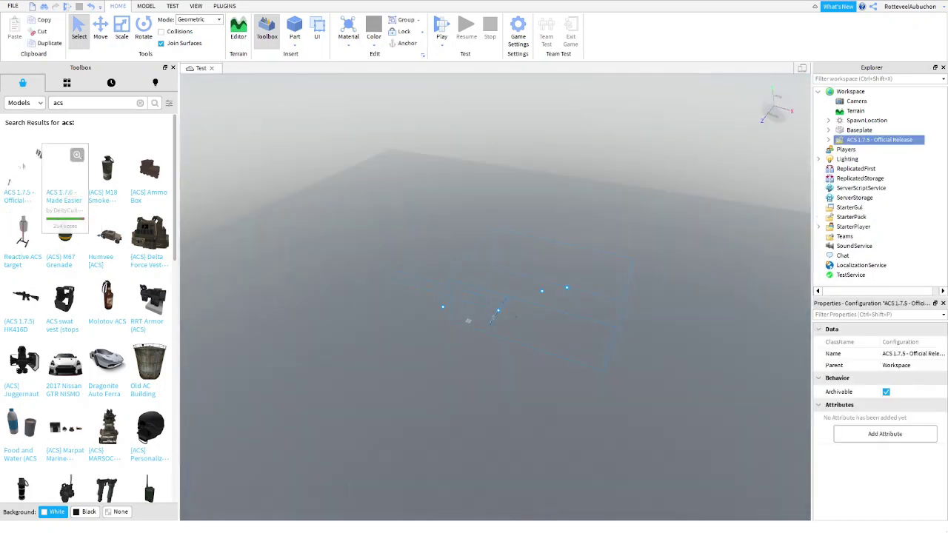
right_drag(376, 244, 376, 245)
key(w)
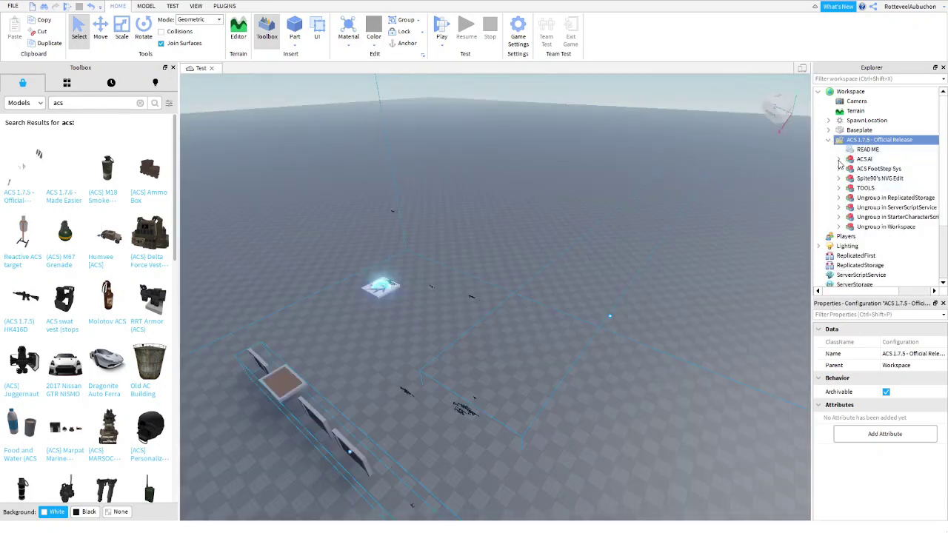
Delete the README from the ACS 1.7.5 - Official Release contents.
click(861, 159)
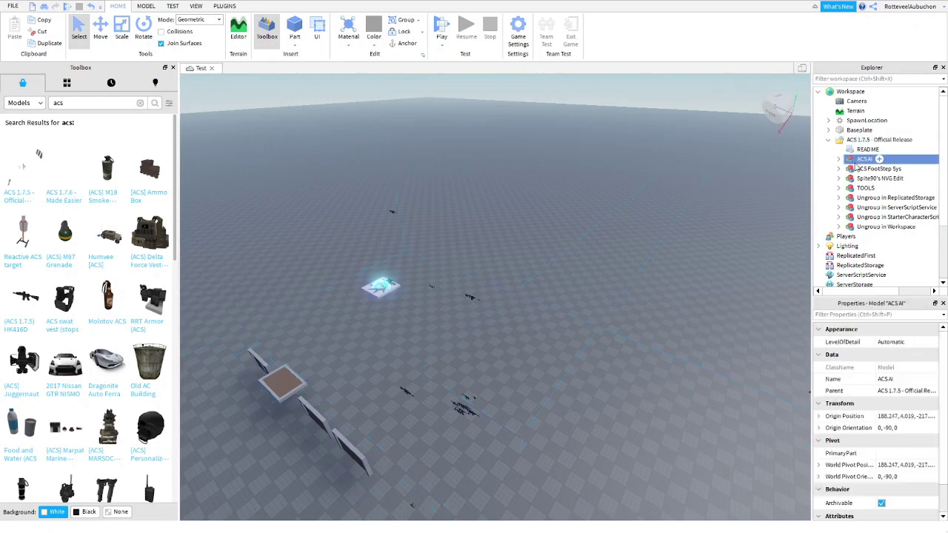
click(847, 149)
key(Delete)
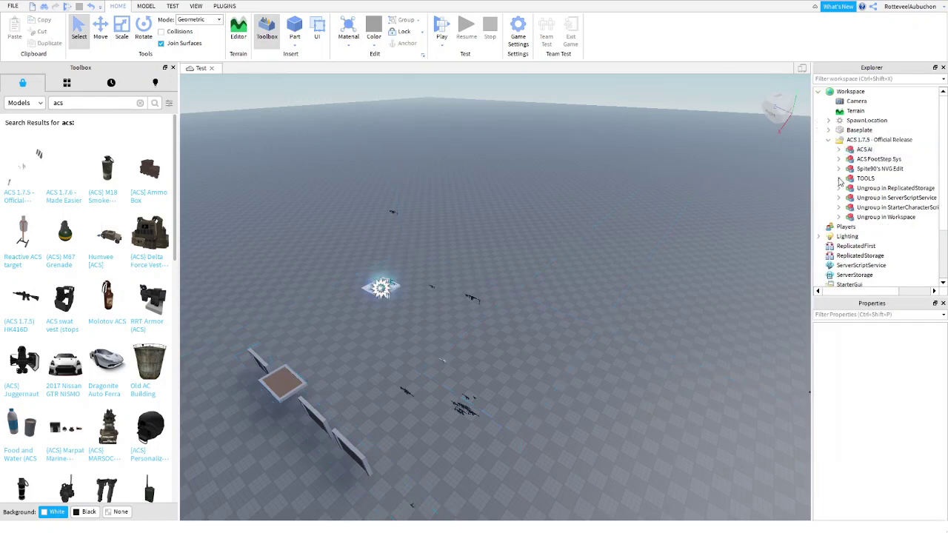
Move the TOOLS model from the ACS release into StarterPack.
drag(864, 179, 883, 228)
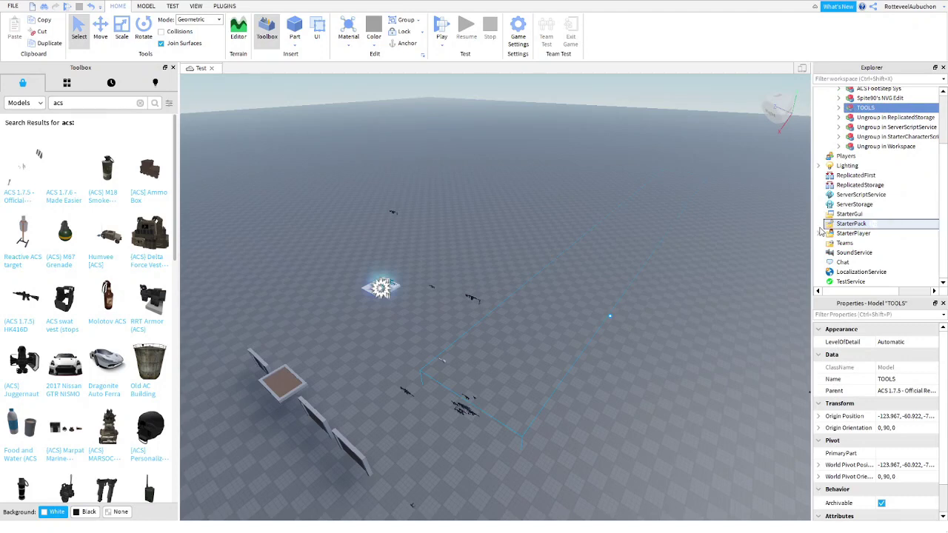
drag(820, 231, 820, 231)
scroll(885, 181, up, 2)
Move the "Ungroup in Workspace" model directly under Workspace and ungroup it.
drag(886, 184, 866, 216)
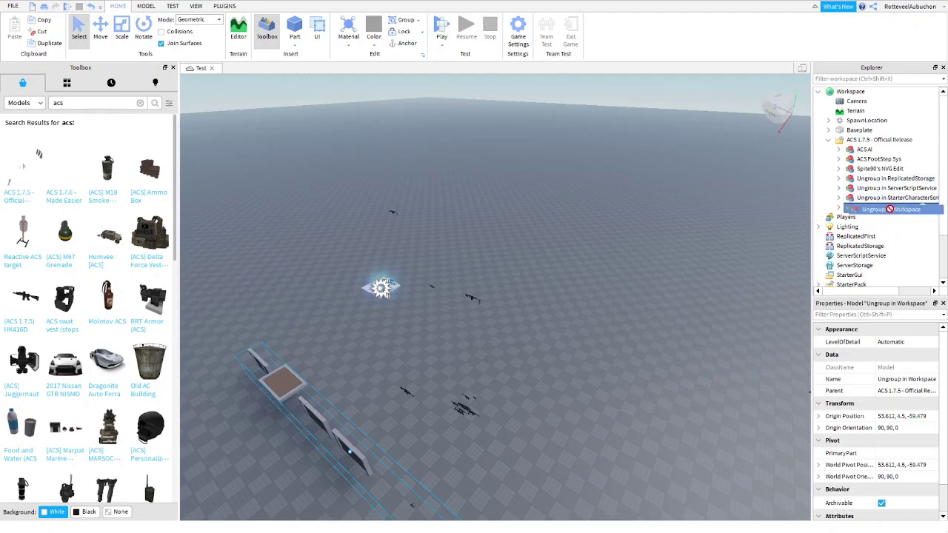
drag(890, 208, 861, 91)
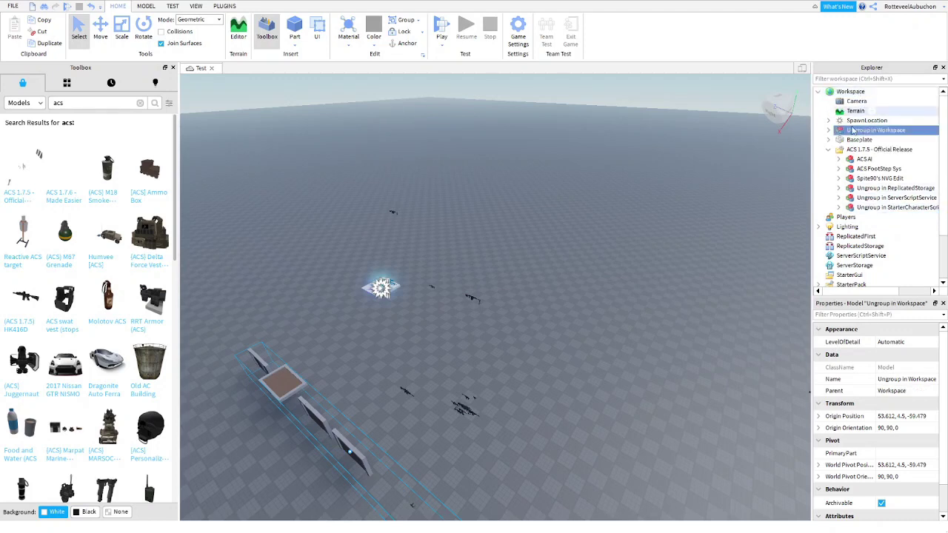
key(ctrl+u)
Move the remaining "Ungroup in" models of the release into ServerScriptService, ServerStorage and StarterCharacterScripts, ungroup them, and check the hierarchy.
drag(893, 197, 860, 255)
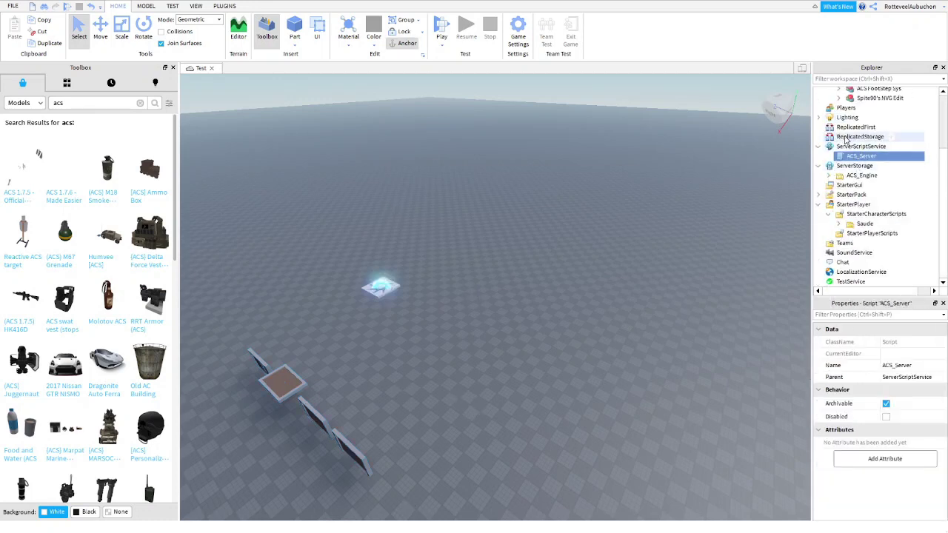
scroll(871, 205, up, 2)
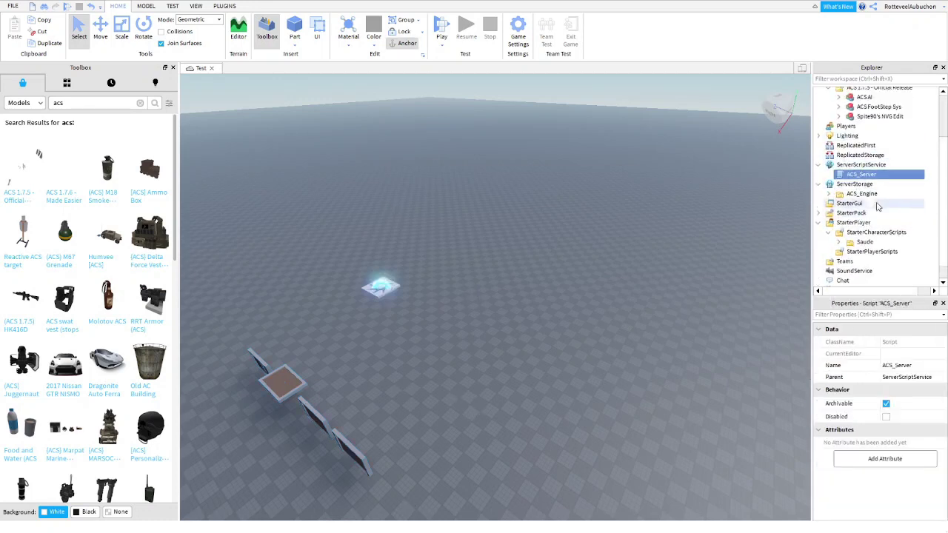
scroll(893, 207, down, 2)
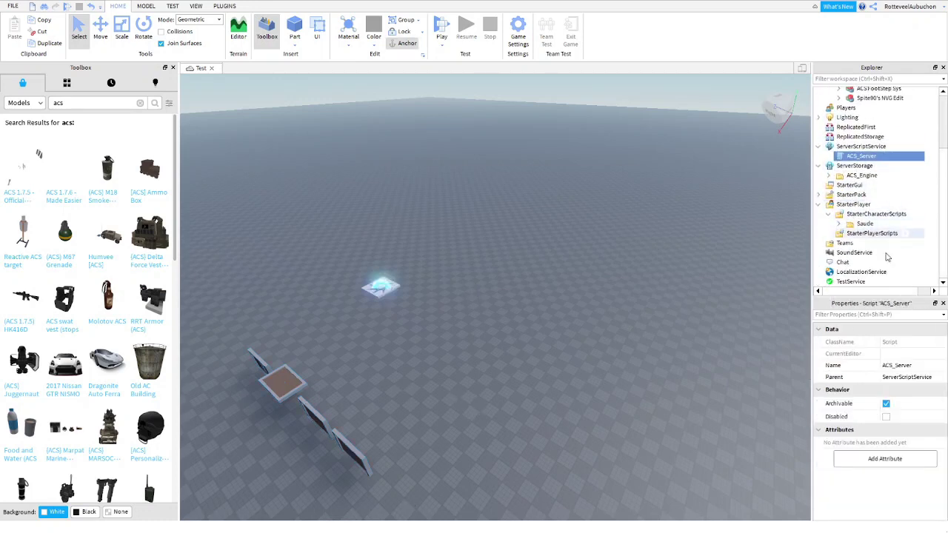
scroll(852, 159, up, 4)
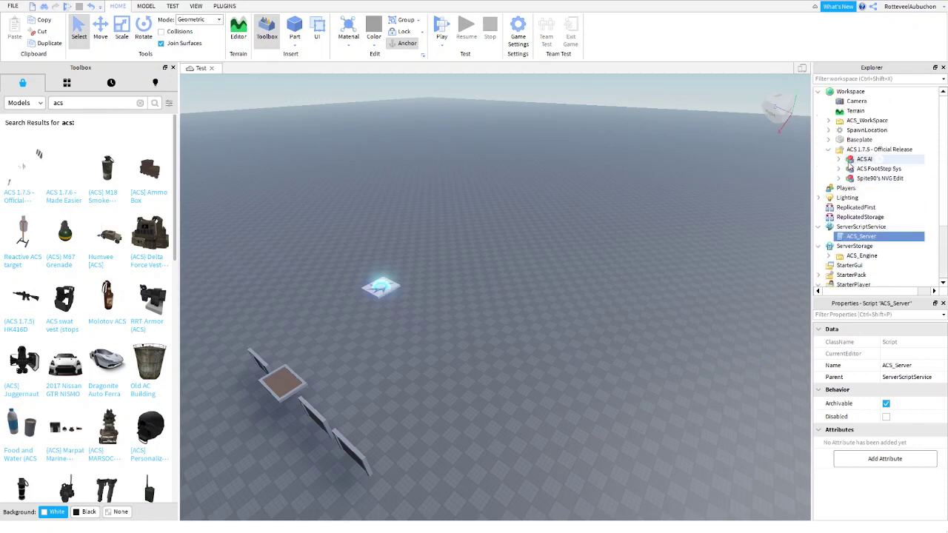
scroll(849, 167, up, 1)
scroll(840, 141, down, 2)
Expand the ACS AI model, move its TOOLS model into StarterPack and ungroup it.
right_drag(628, 185, 574, 183)
key(w)
key(d)
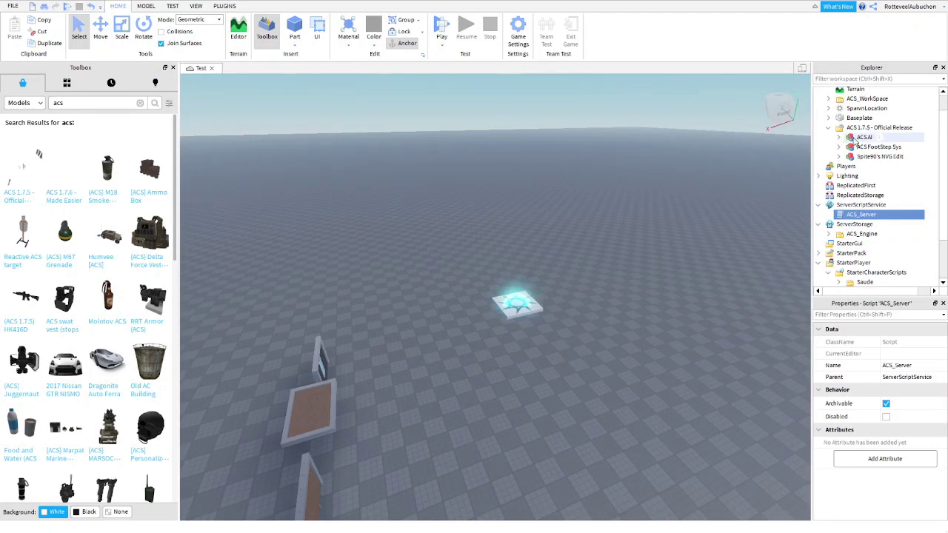
click(859, 137)
click(839, 138)
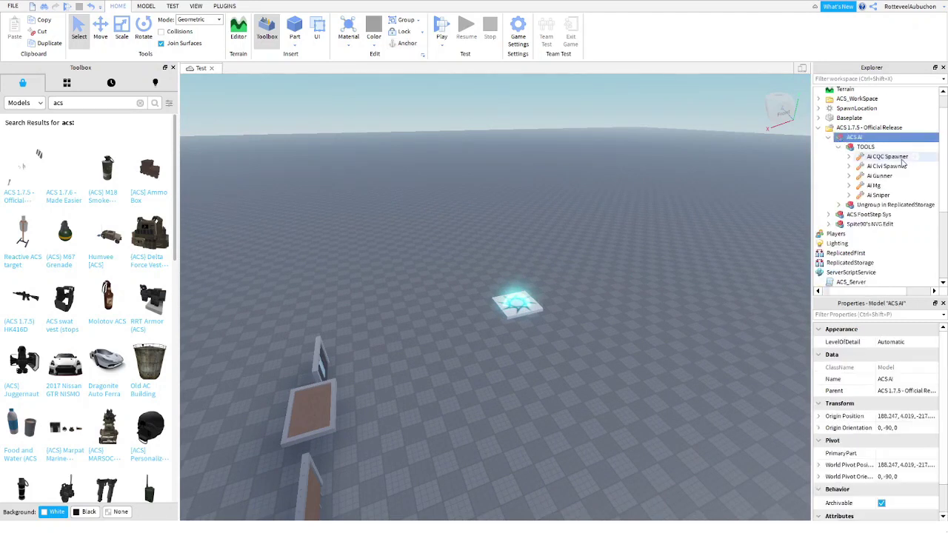
right_drag(560, 227, 560, 228)
key(s)
key(w)
key(w)
drag(936, 181, 900, 194)
click(851, 223)
drag(900, 197, 900, 198)
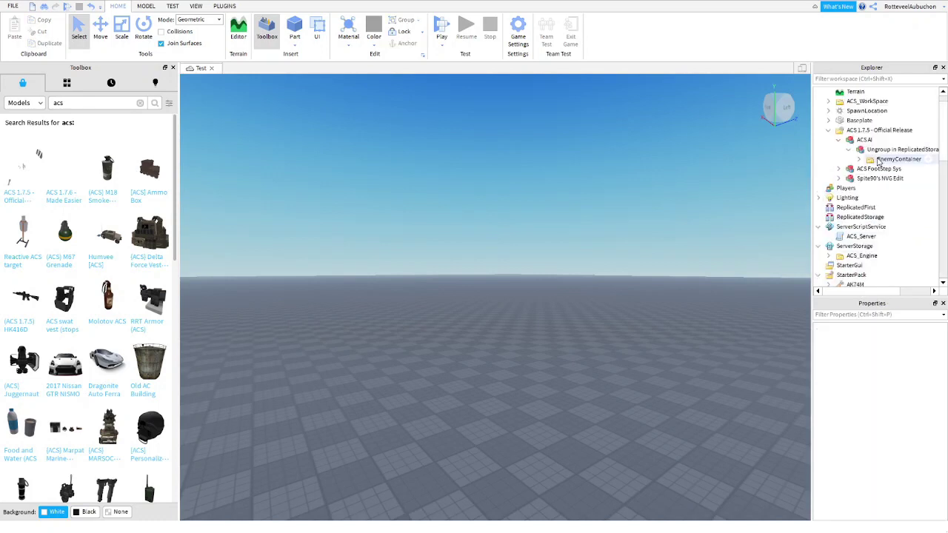
Move the EnemyContainer and ACS_Engine folders into ReplicatedStorage.
mouse_move(897, 160)
mouse_down()
mouse_move(898, 170)
mouse_move(857, 197)
mouse_move(867, 228)
mouse_move(905, 148)
mouse_move(891, 147)
mouse_up()
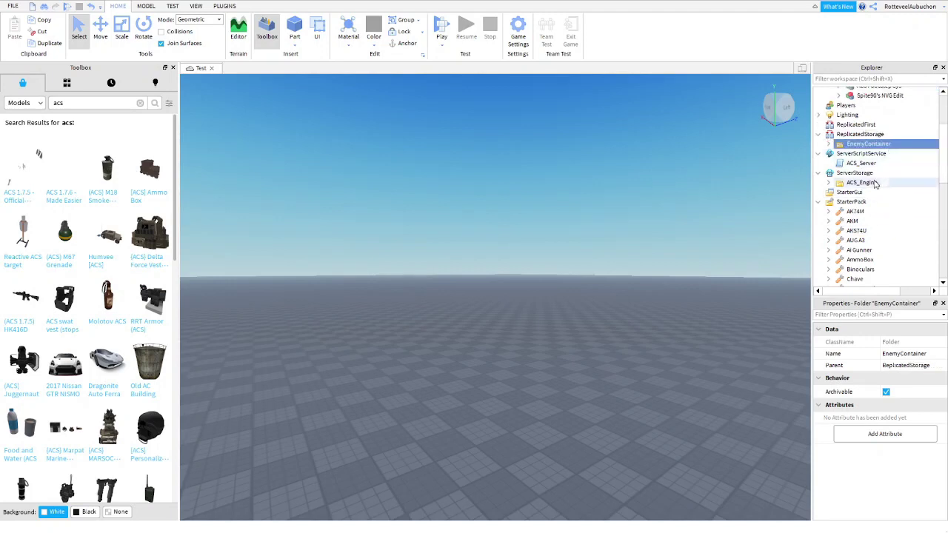
drag(868, 181, 859, 134)
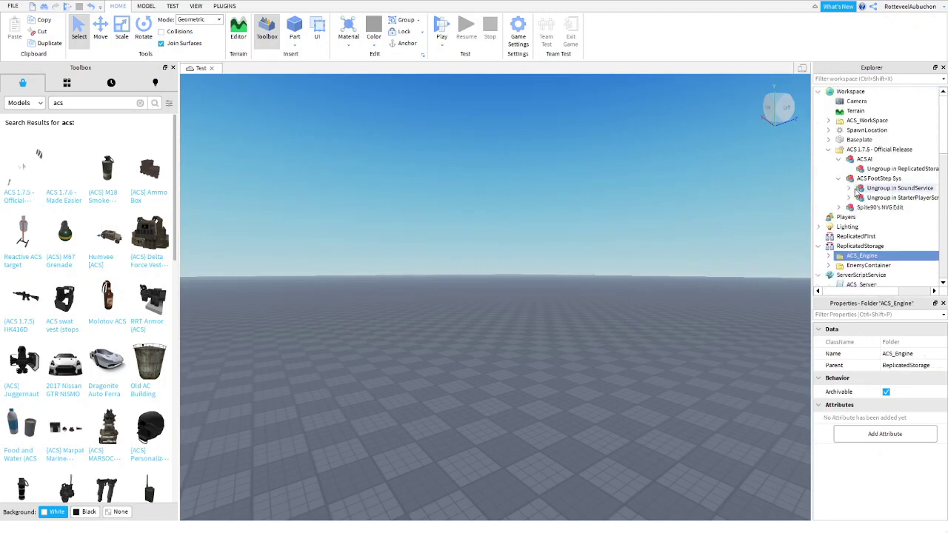
Move the "Ungroup in StarterPlayerScripts" model from ACS FootStep Sys into StarterPlayerScripts and ungroup it.
click(848, 198)
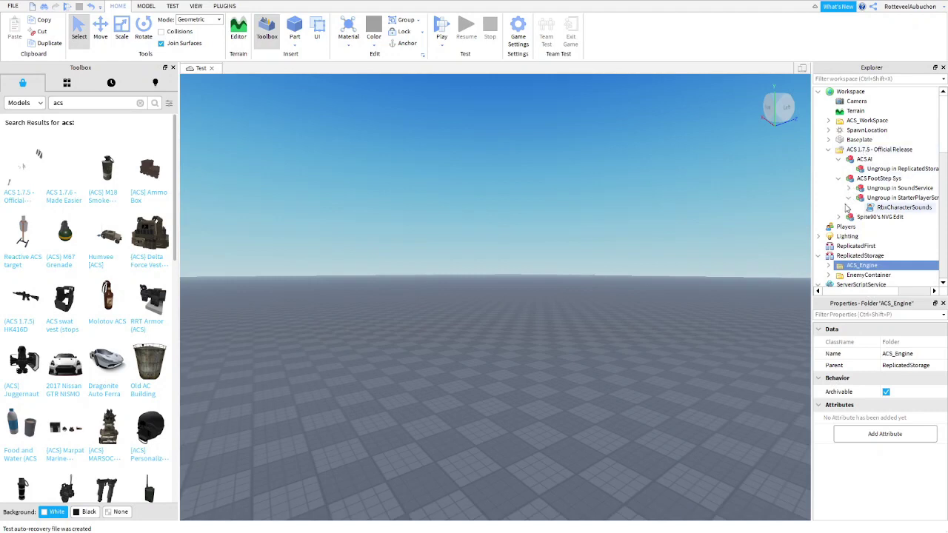
drag(878, 200, 913, 237)
drag(914, 320, 851, 221)
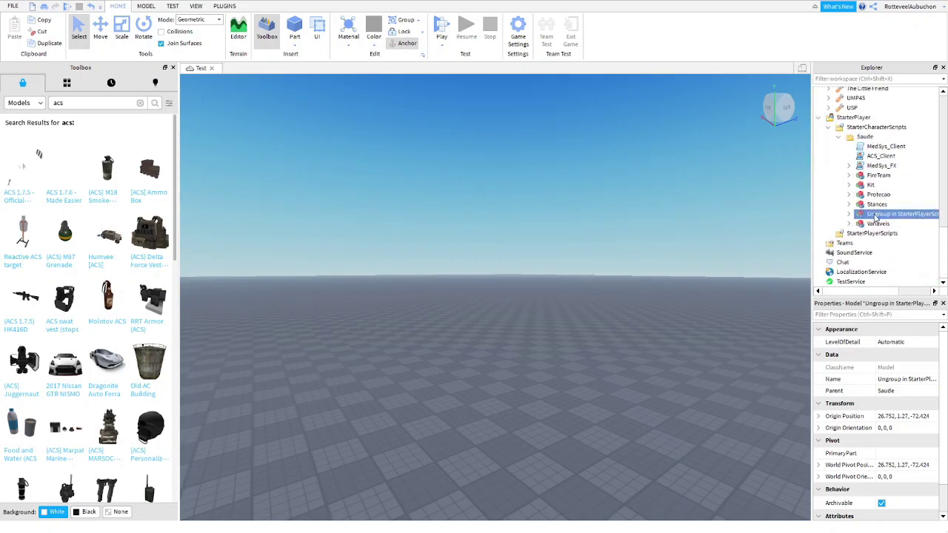
key(ctrl+u)
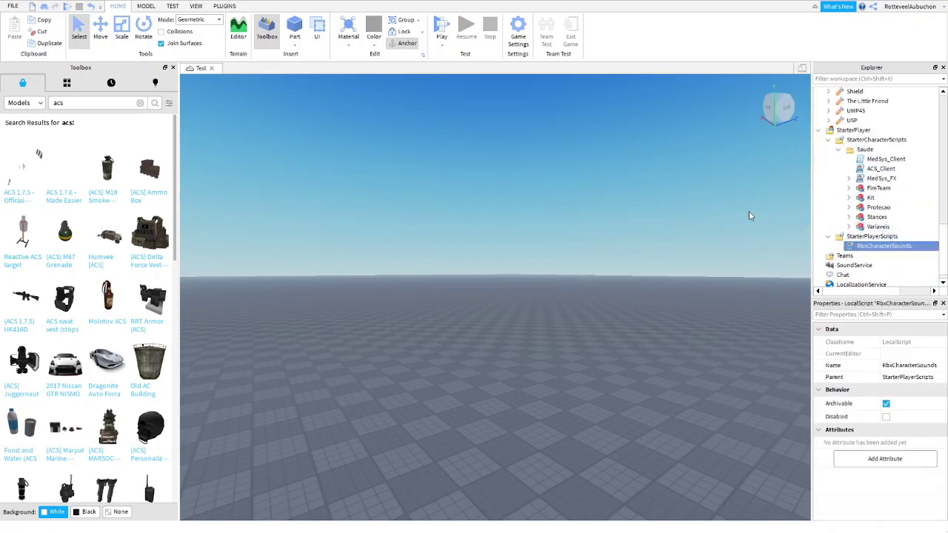
Move the "Ungroup in SoundService" model from ACS FootStep Sys into SoundService and ungroup it.
scroll(890, 228, up, 15)
scroll(884, 190, up, 3)
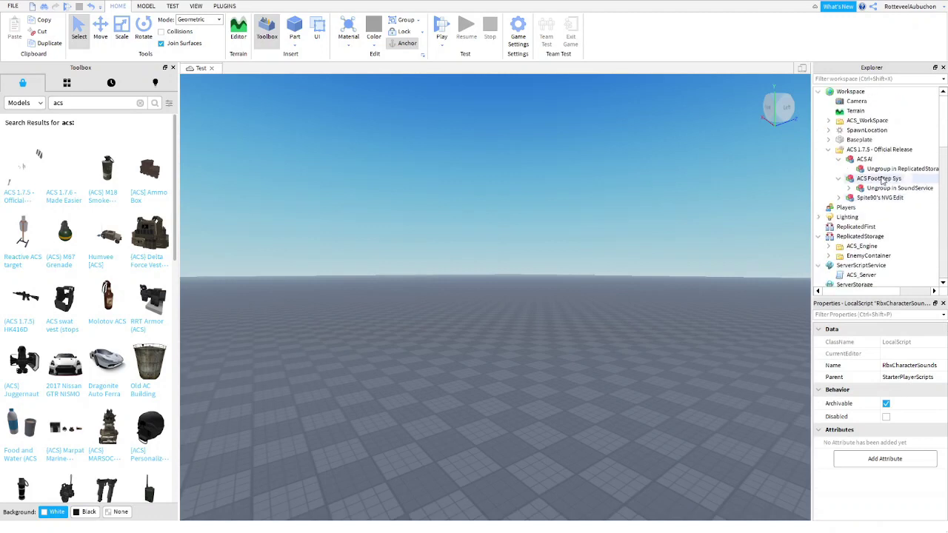
drag(887, 189, 875, 255)
key(ctrl+u)
Expand the Spite90's NVG Edit model and move its MainServerNVG script into ServerScriptService.
scroll(854, 238, up, 12)
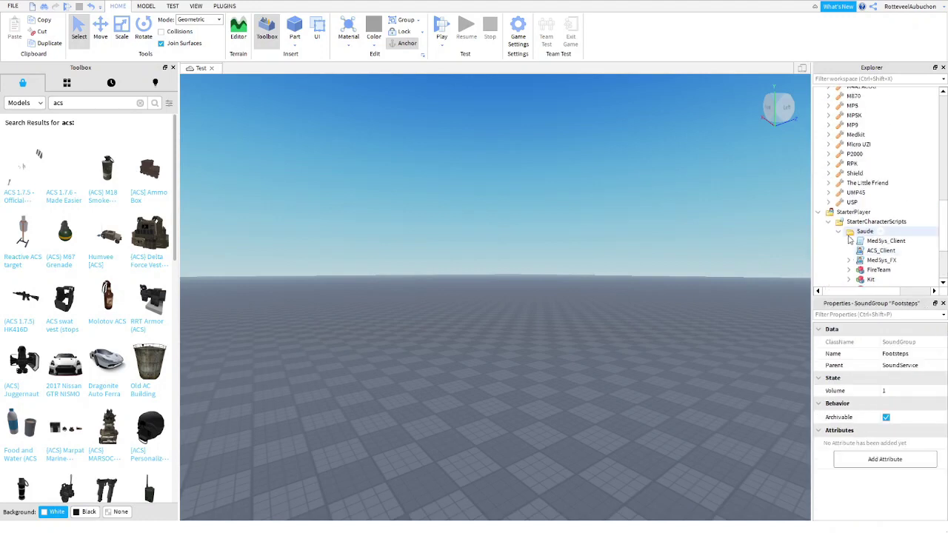
scroll(872, 197, up, 3)
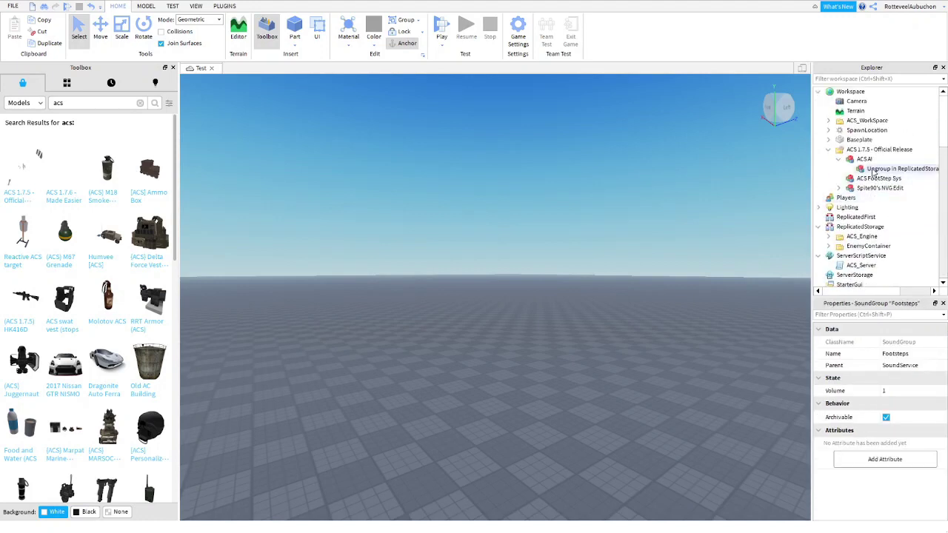
click(839, 188)
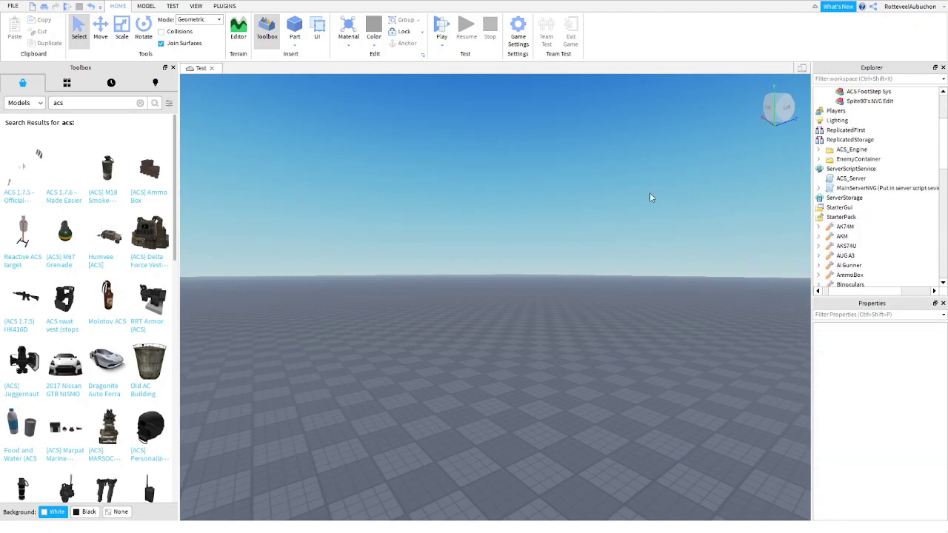
Start a play test of the place to try out the ACS gun system.
right_drag(649, 193, 650, 191)
scroll(650, 191, down, 10)
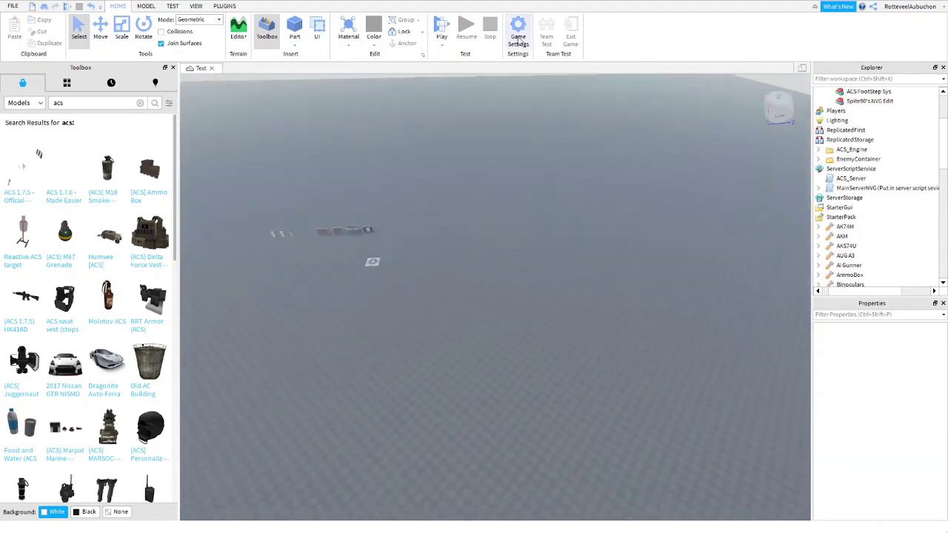
scroll(554, 157, up, 10)
right_drag(555, 157, 555, 156)
key(w)
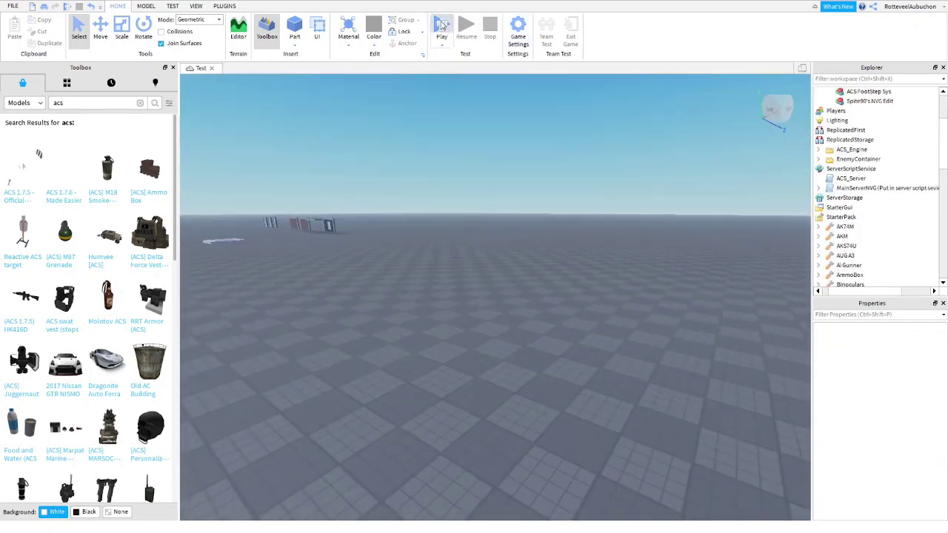
click(442, 30)
Walk the character around near the test walls in several directions to check its movement.
key(w)
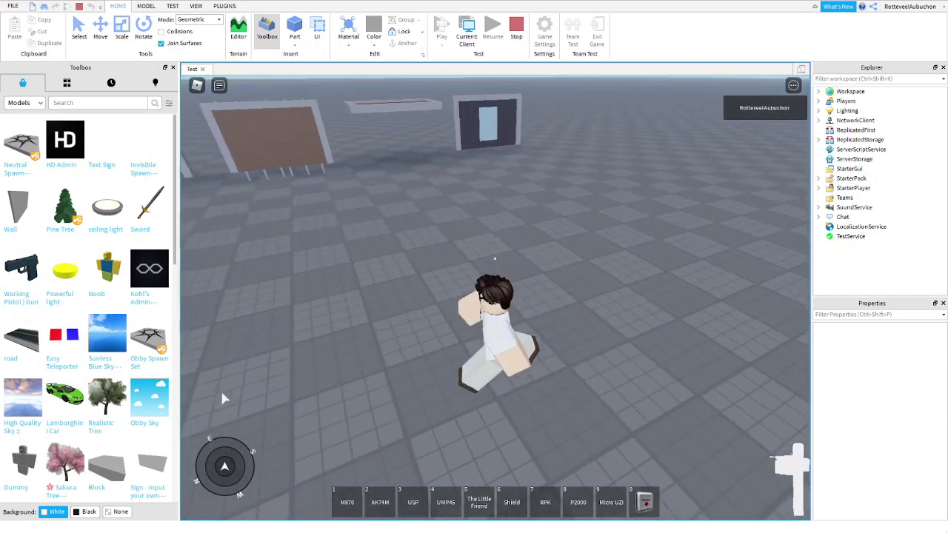
key(a)
key(s)
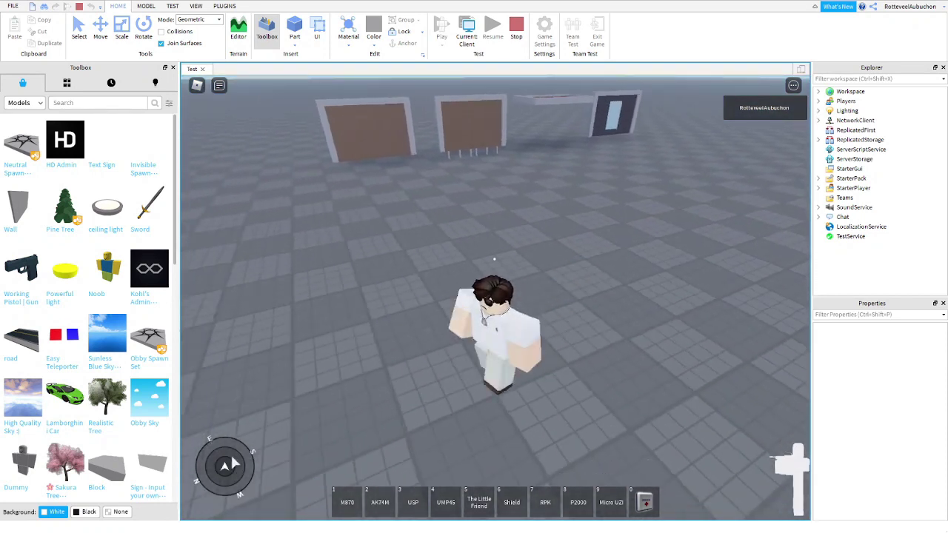
key(d)
key(w)
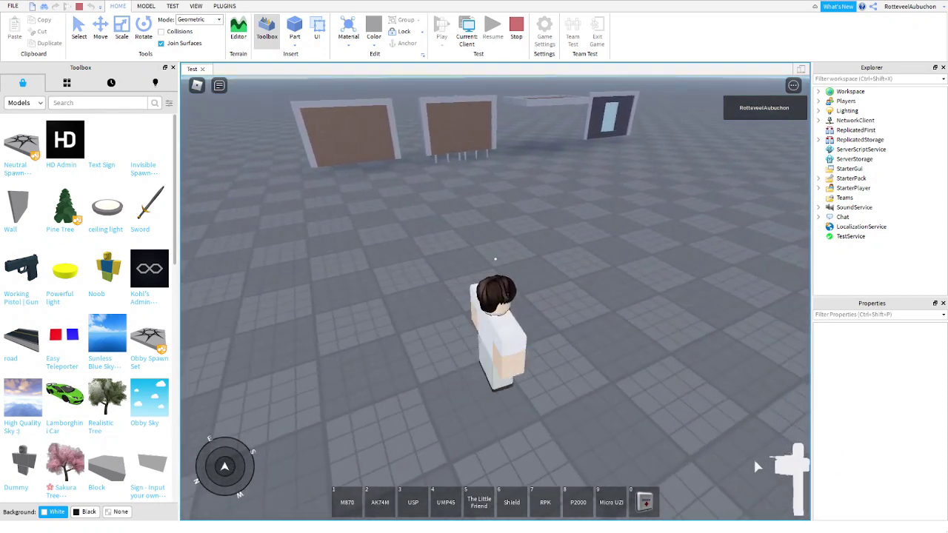
right_drag(738, 457, 738, 452)
key(s)
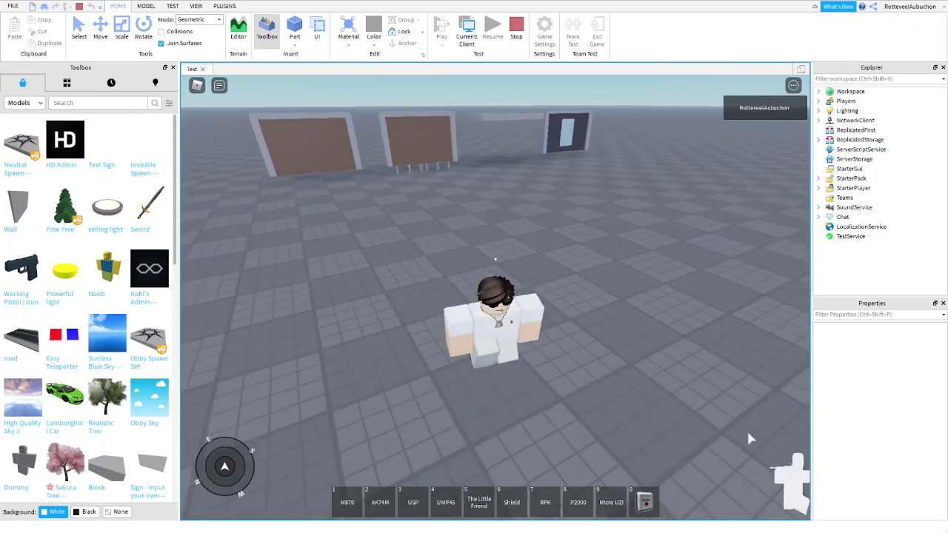
key(w)
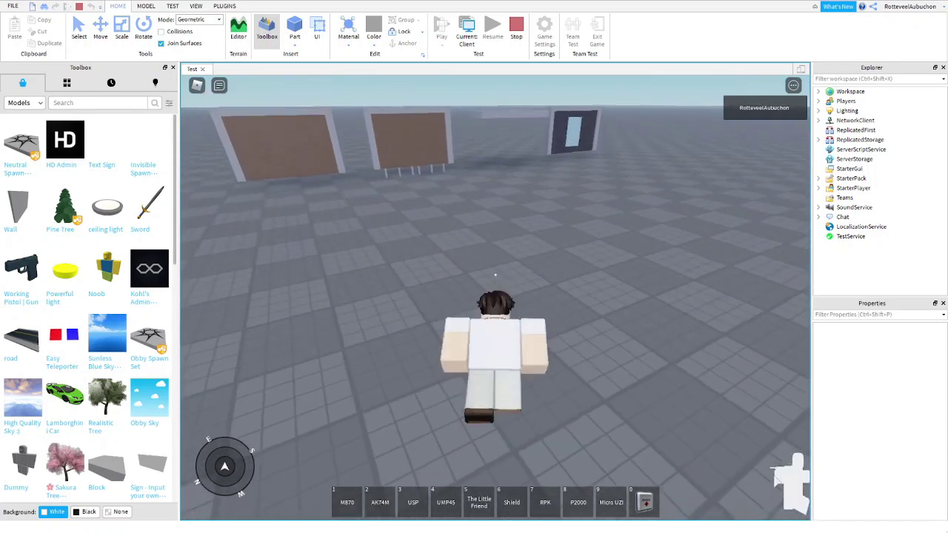
Equip the M870 shotgun and fire it near the wooden walls.
key(1)
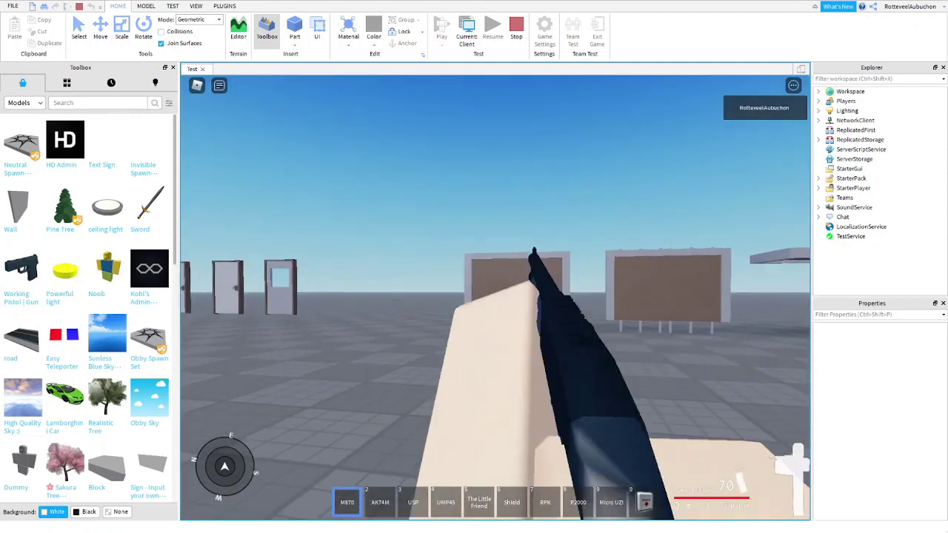
click(495, 298)
click(496, 297)
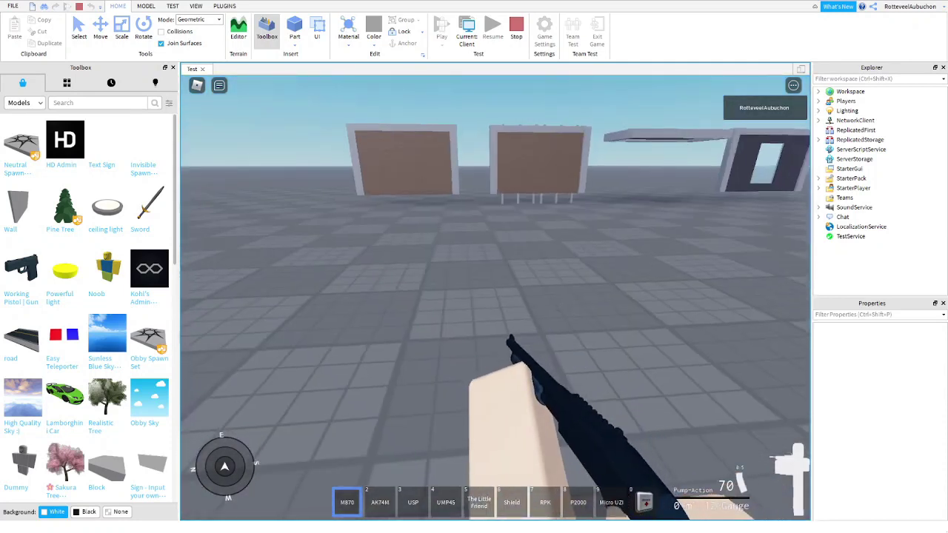
Equip the AK74M, fire it at the wooden walls with and without aiming, and sprint while holding it.
key(2)
click(495, 297)
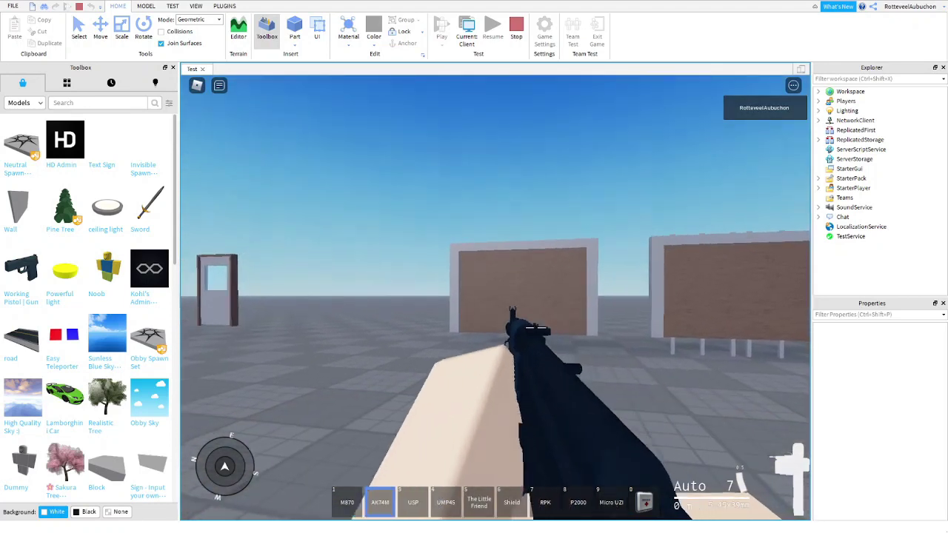
right_click(496, 297)
click(496, 297)
click(495, 297)
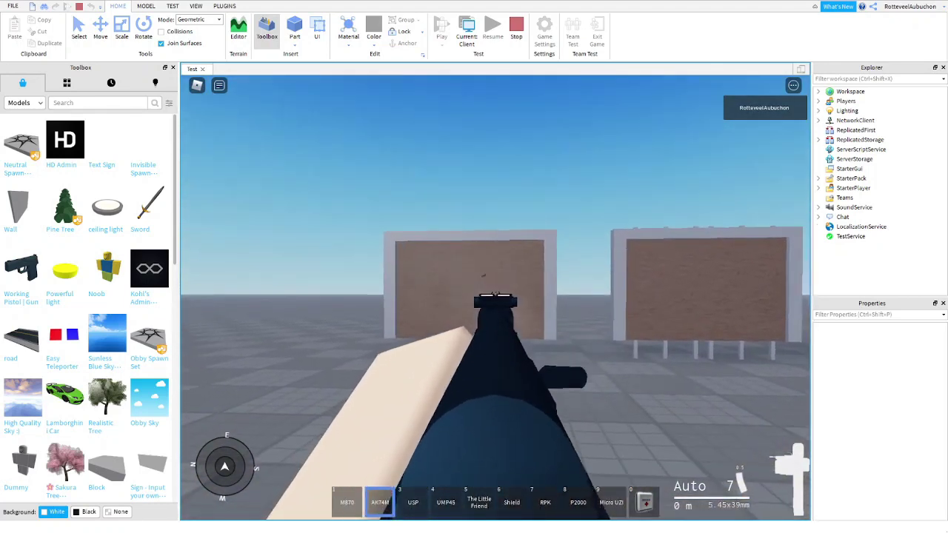
key(shift+w)
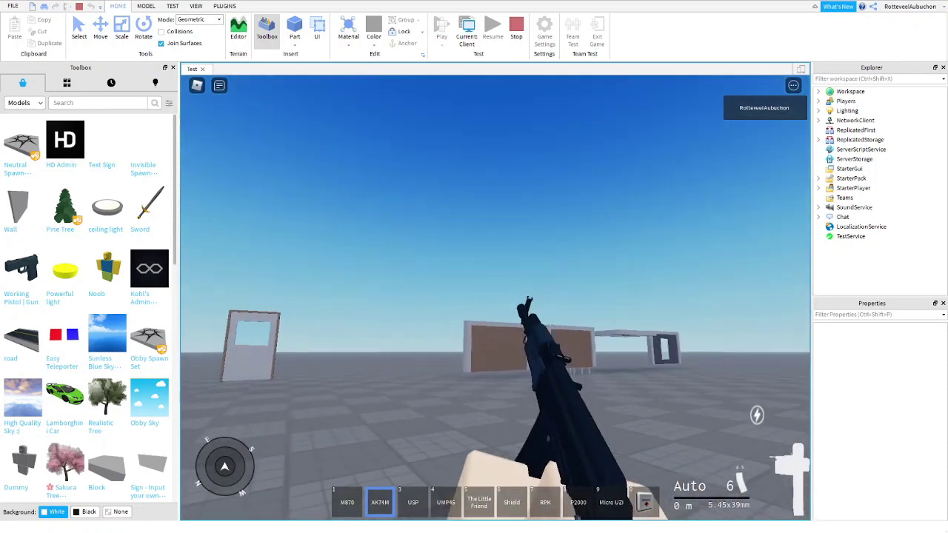
right_click(495, 298)
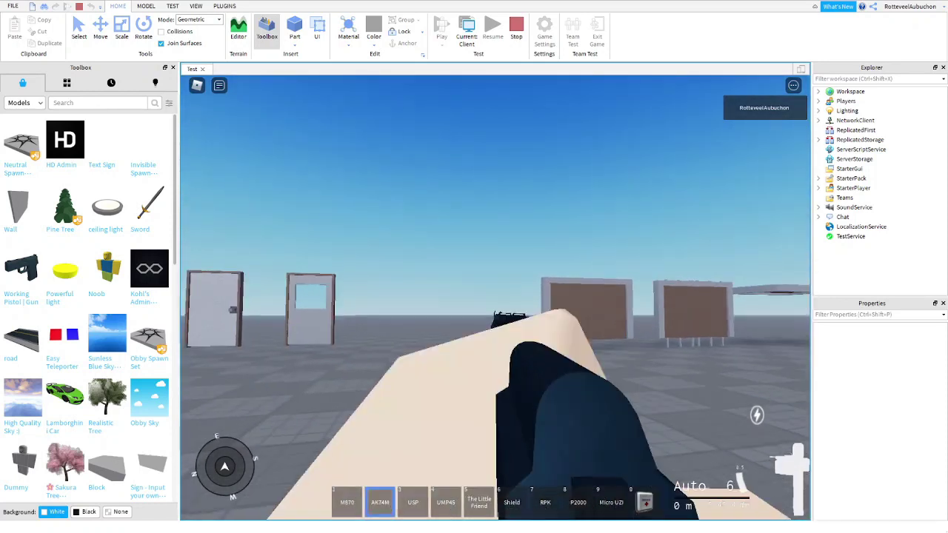
right_click(495, 298)
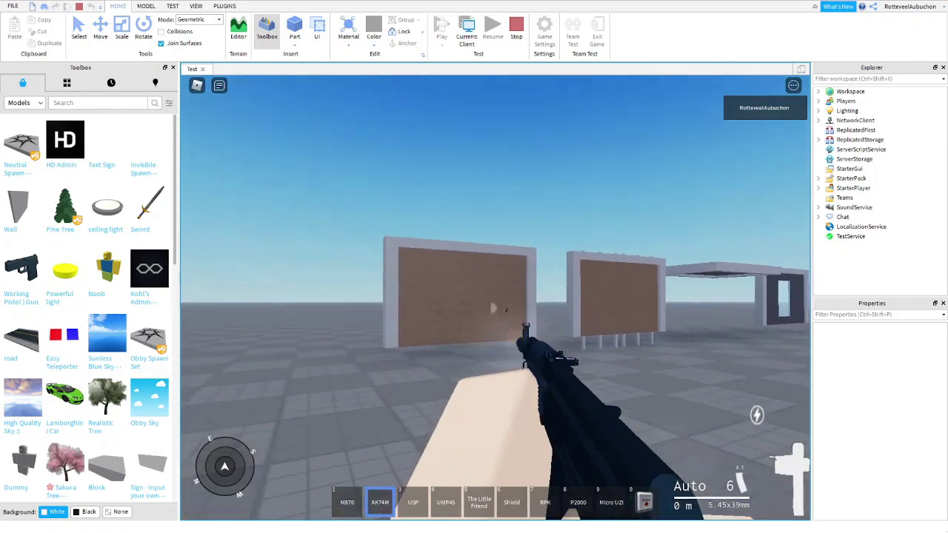
click(494, 297)
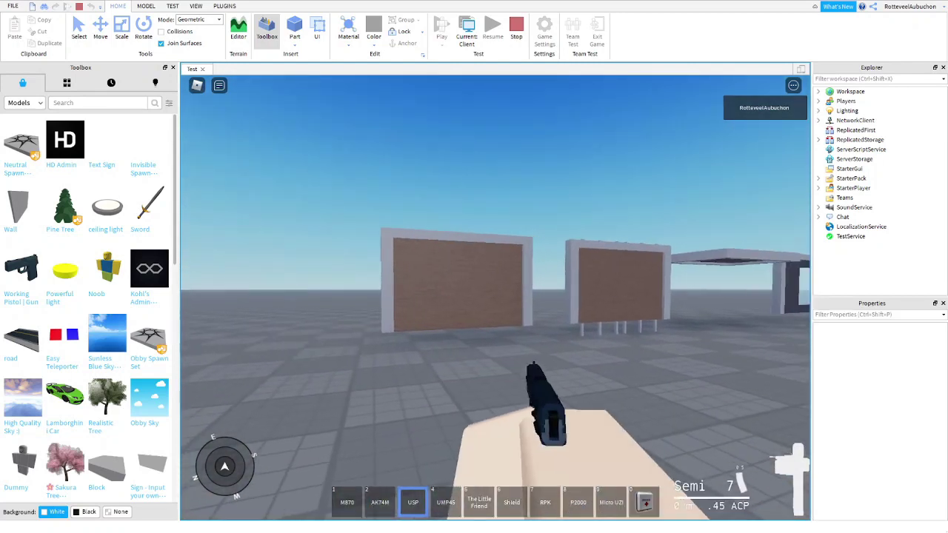
Fire the USP, equip The Little Friend, switch its fire mode to Auto and shoot at the wooden walls.
click(495, 298)
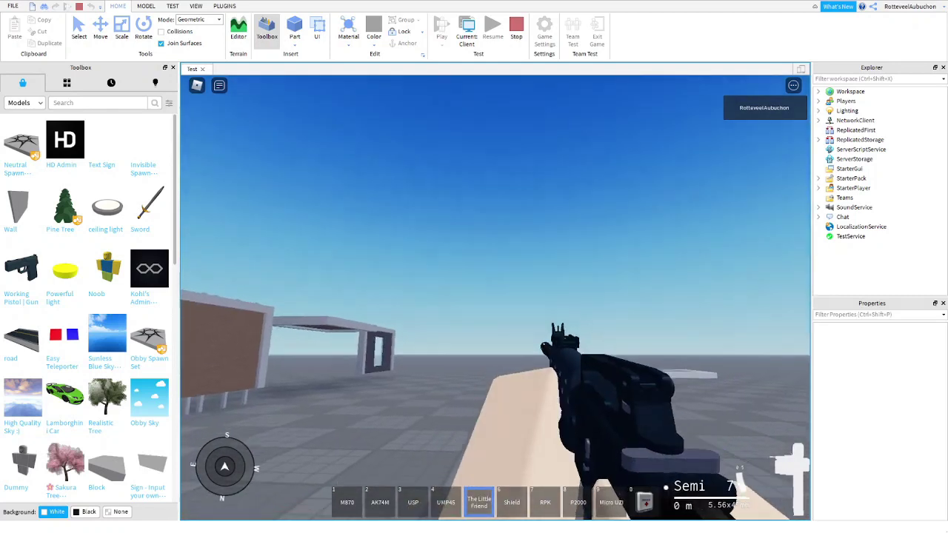
key(v)
click(495, 297)
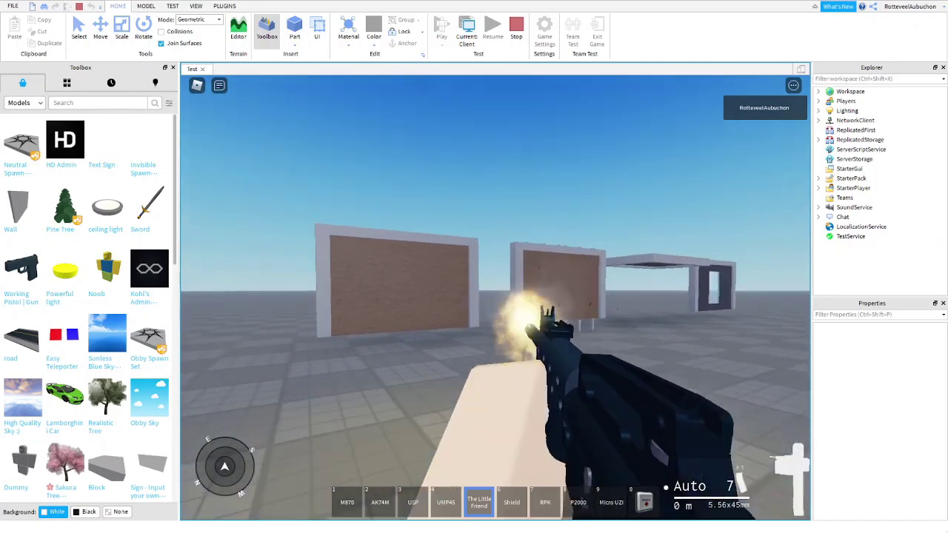
Try the Shield, equip the RPK, fire it at the first wooden wall up close and back away to inspect the wall.
key(6)
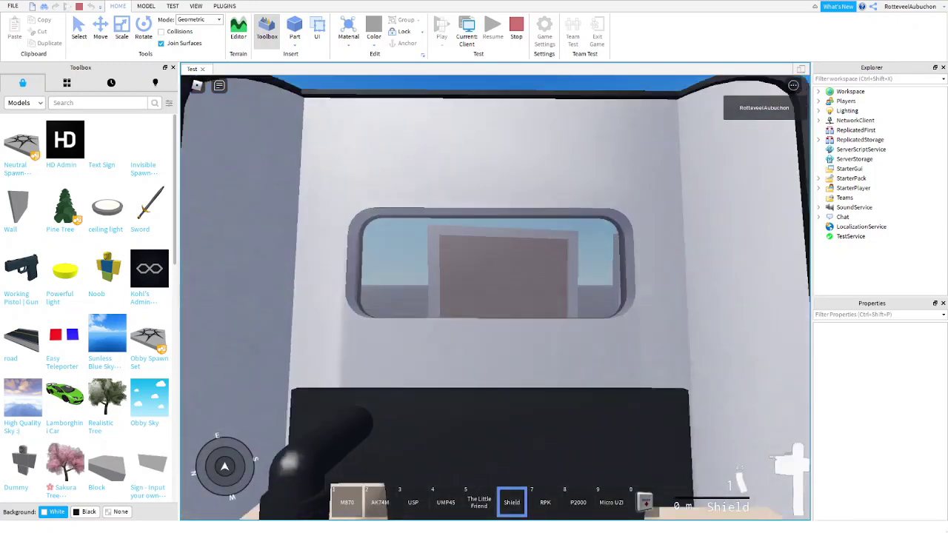
key(7)
key(w)
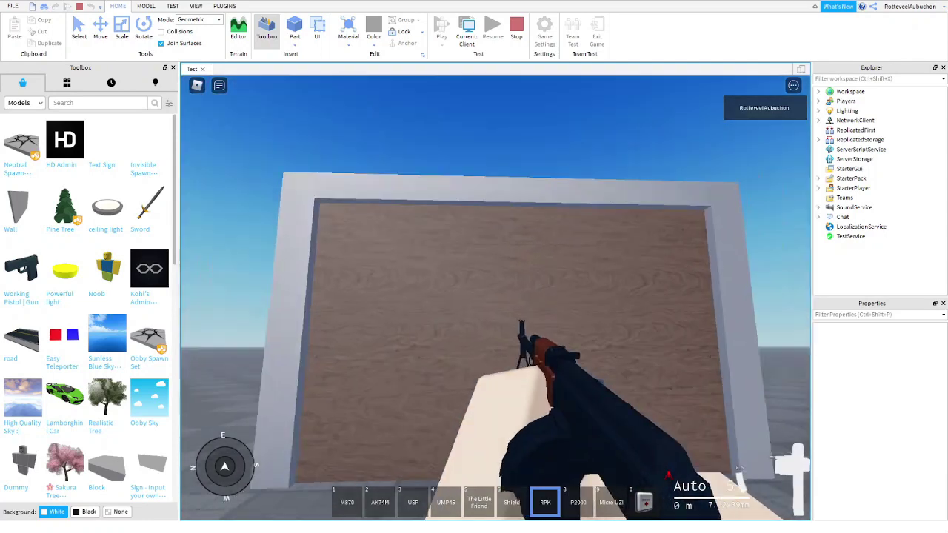
click(495, 297)
key(s)
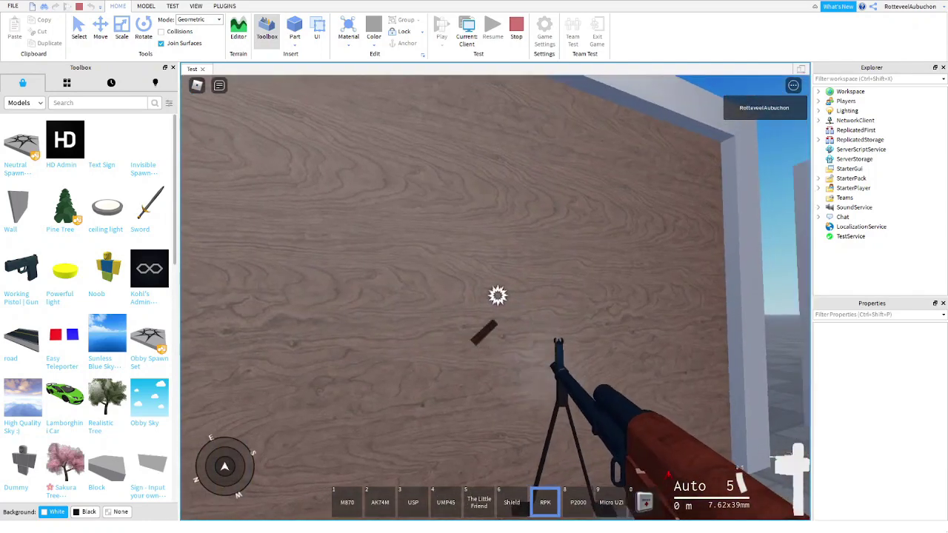
key(s)
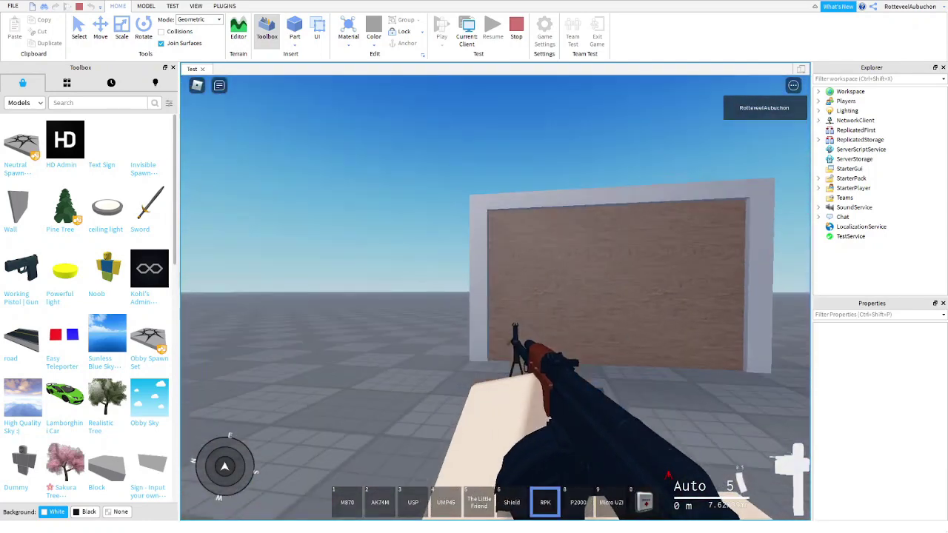
key(s)
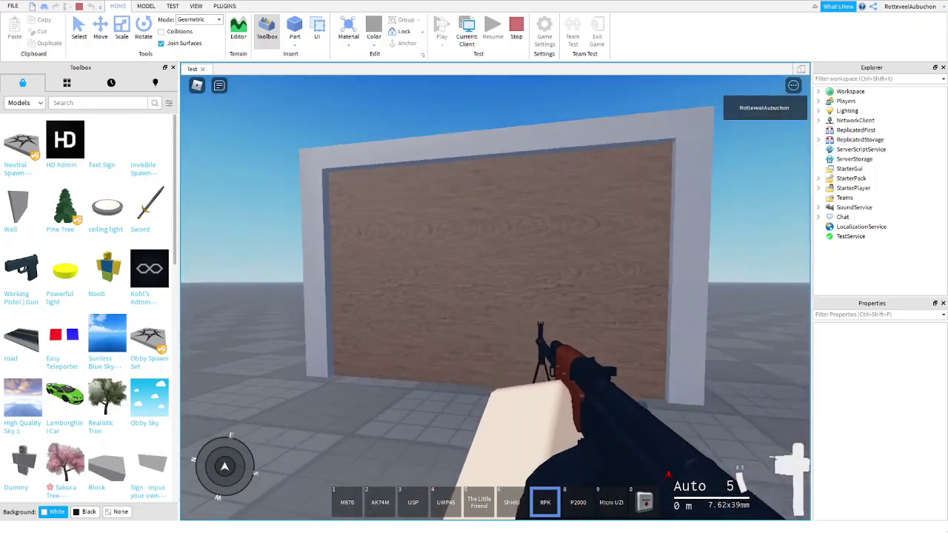
key(a)
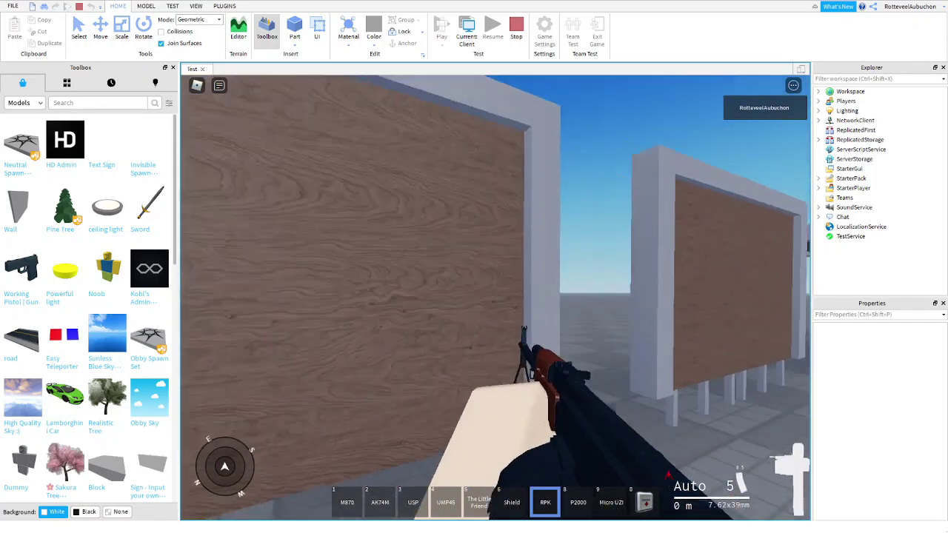
Fire the RPK at the wooden walls and at the metal wall with the glass window.
click(511, 324)
key(w)
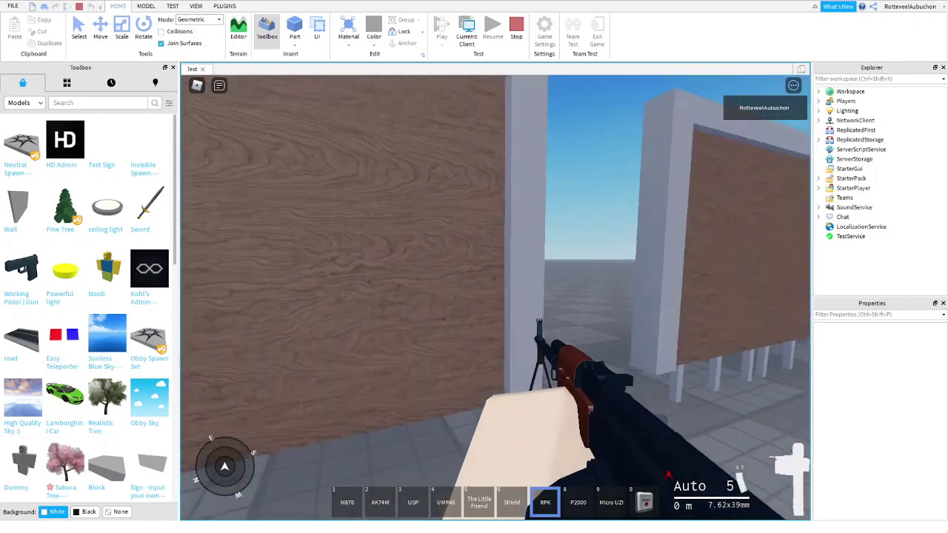
key(s)
click(495, 297)
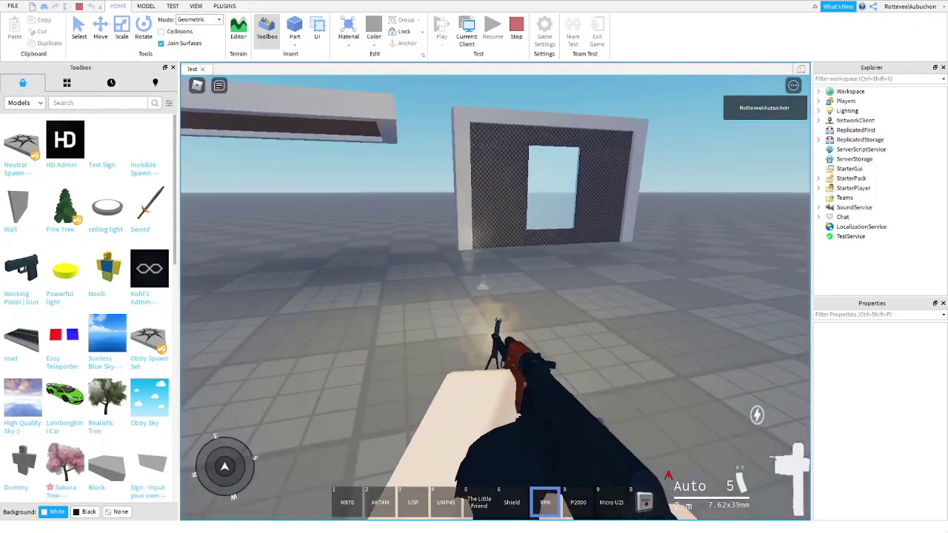
click(495, 297)
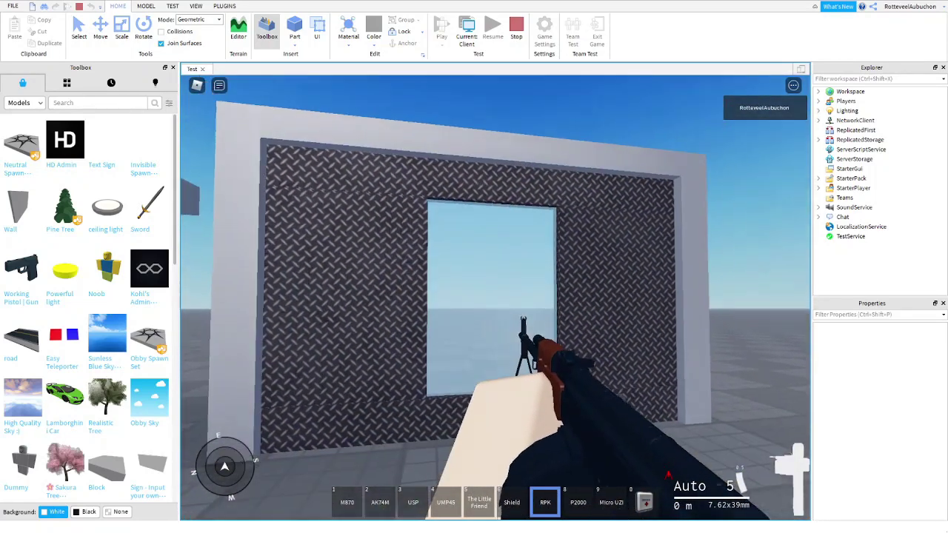
Put the weapon away, switch to third-person view and walk the character past the metal wall.
key(2)
key(2)
scroll(496, 297, down, 5)
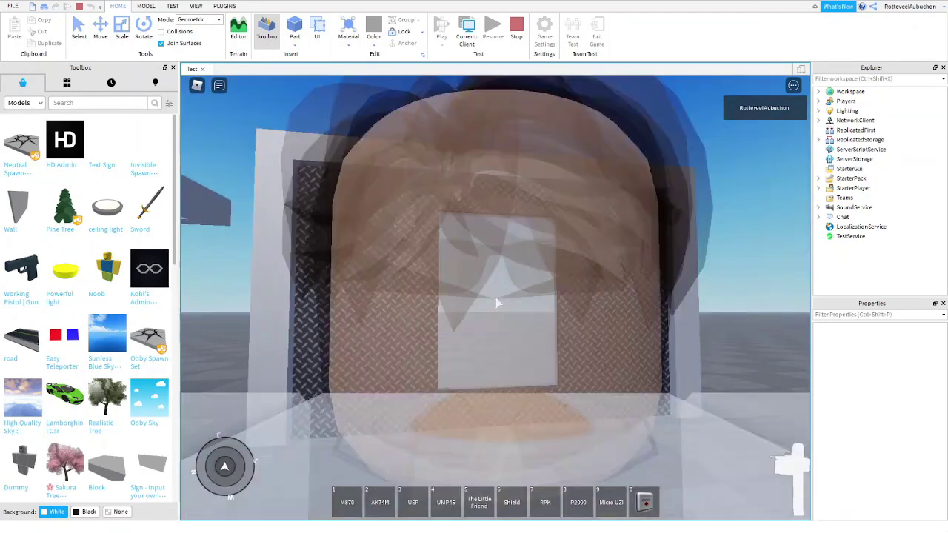
right_drag(495, 297, 497, 302)
key(w)
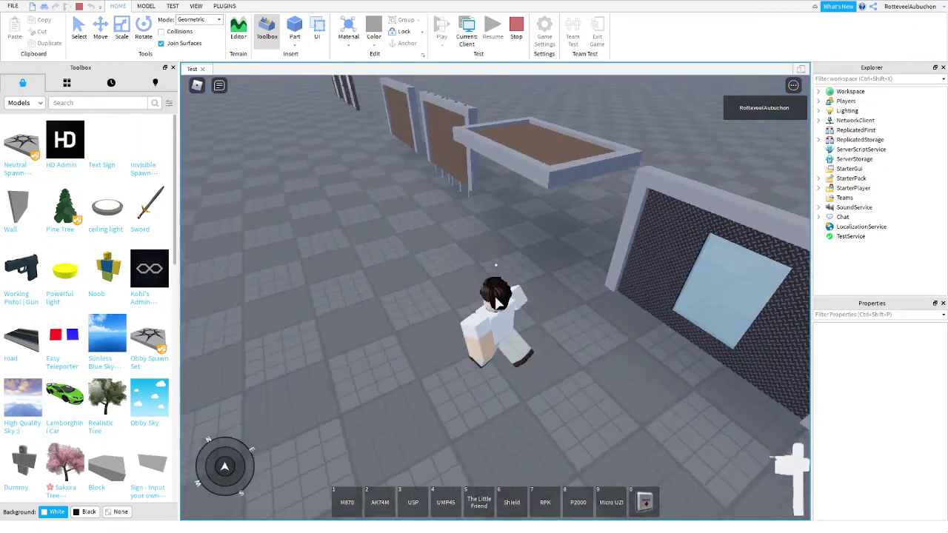
Run the character over to the standing wooden wall and try the interaction menu in front of it.
key(shift)
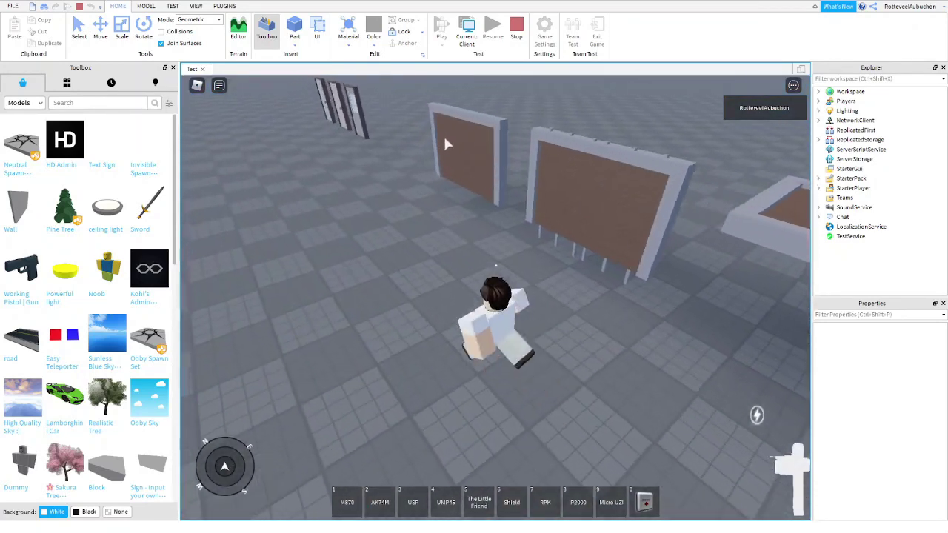
right_drag(486, 226, 499, 236)
key(w)
key(m)
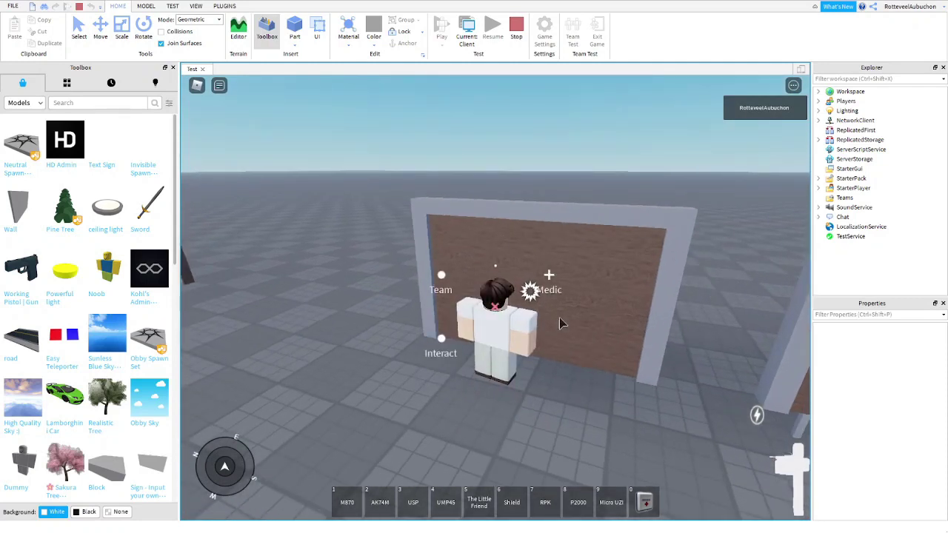
key(s)
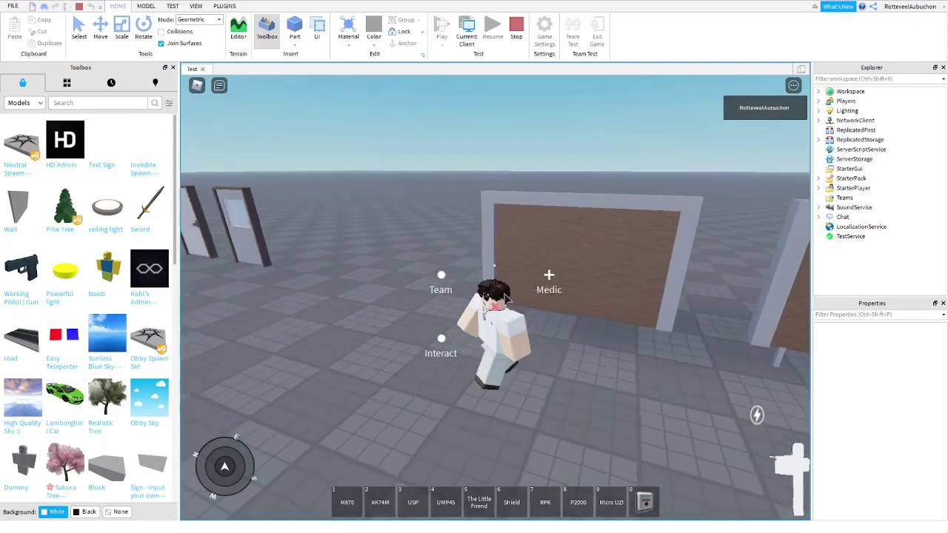
key(m)
Approach the wooden wall up close and attach a rappel to it.
key(w)
right_drag(546, 367, 545, 366)
scroll(546, 366, up, 2)
key(q)
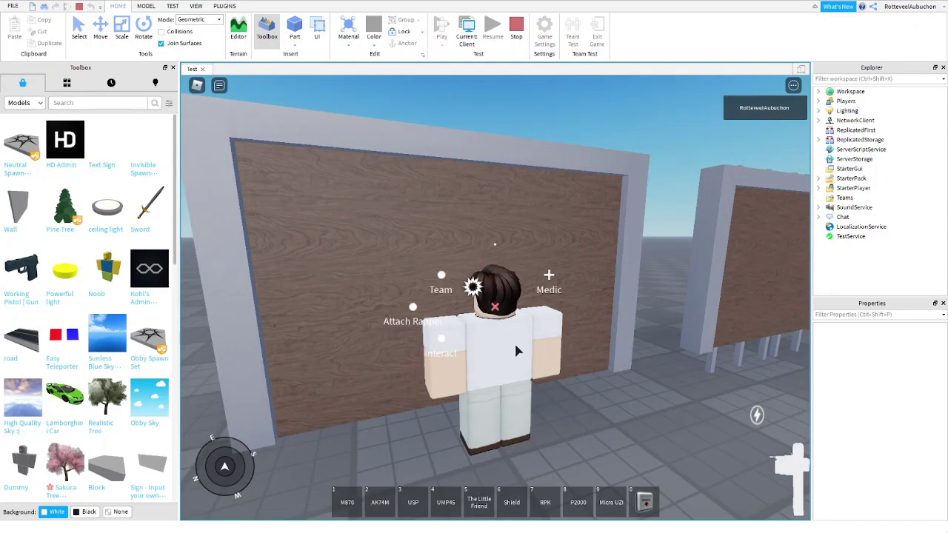
click(415, 311)
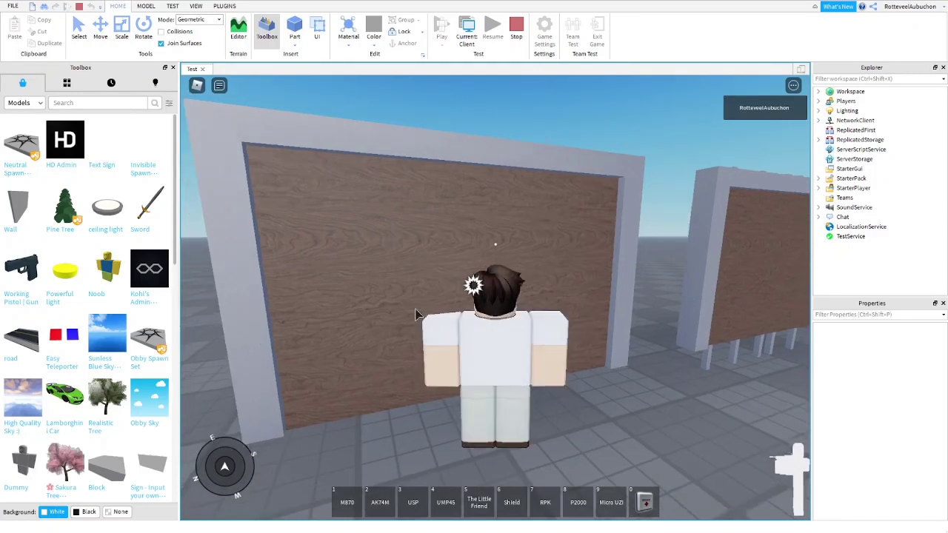
Back away from the wooden wall to stretch the rappel rope, and cut the rappel.
right_drag(570, 364, 571, 364)
key(w)
key(s)
key(d)
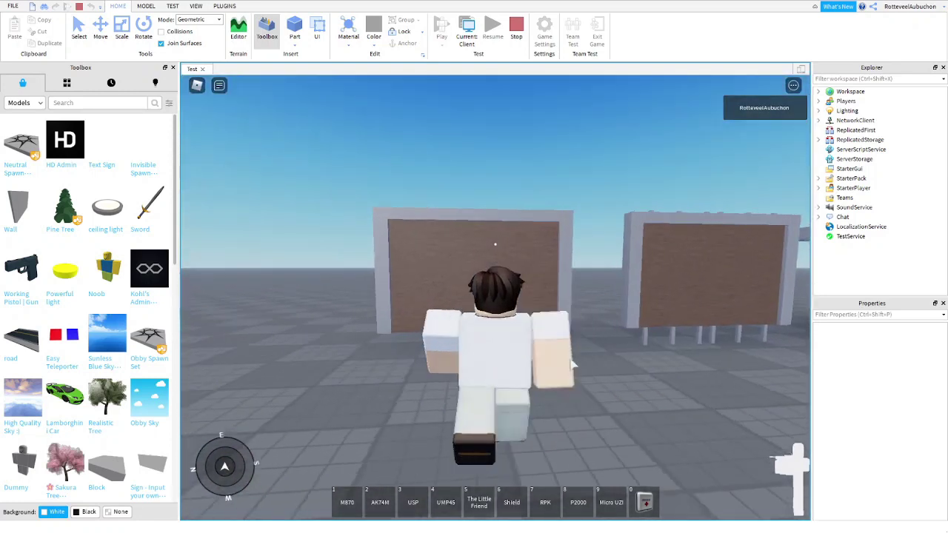
key(e)
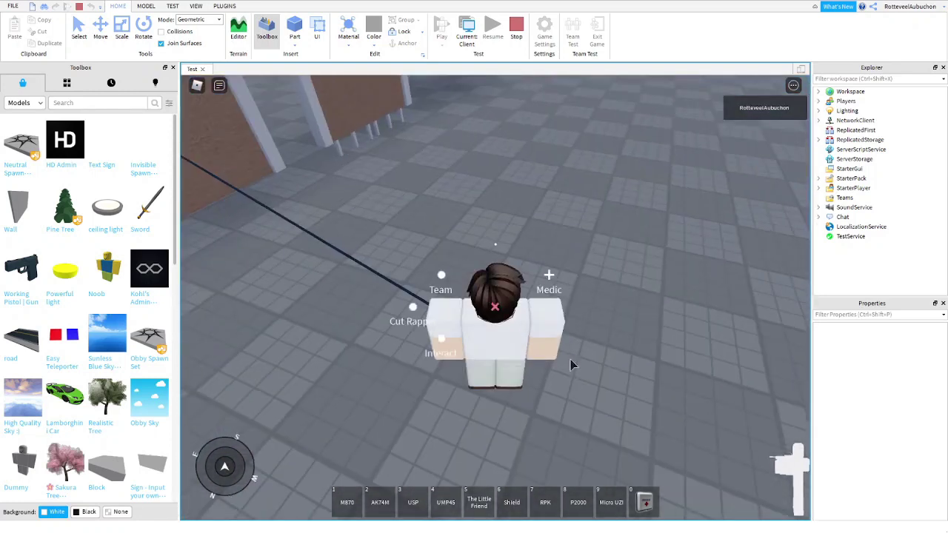
key(a)
key(d)
click(412, 311)
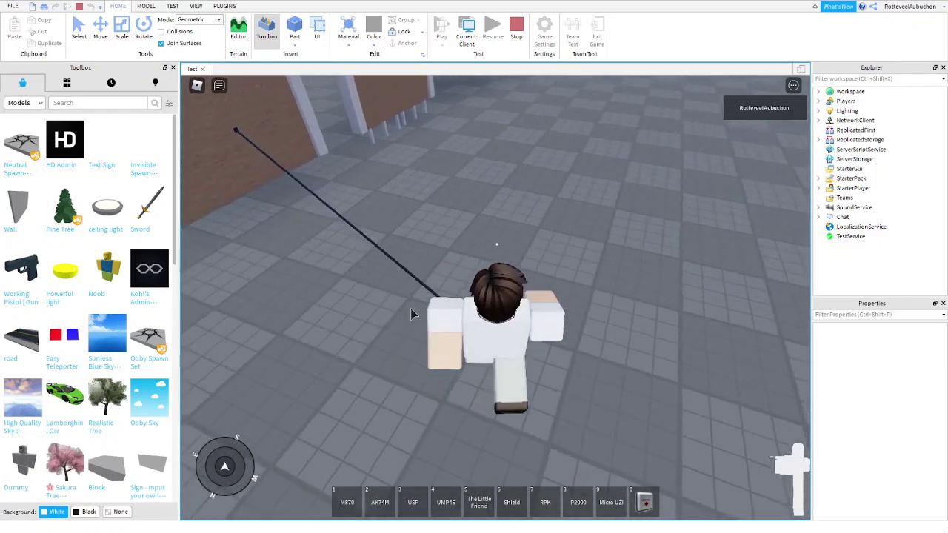
Run beneath the horizontal wooden frame and attach a rappel to its underside.
key(w)
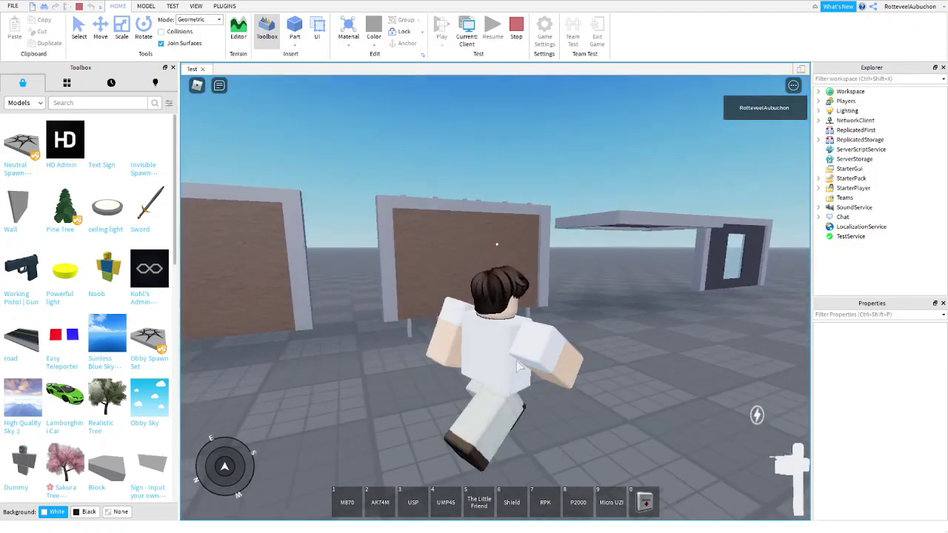
right_drag(531, 328, 532, 330)
key(e)
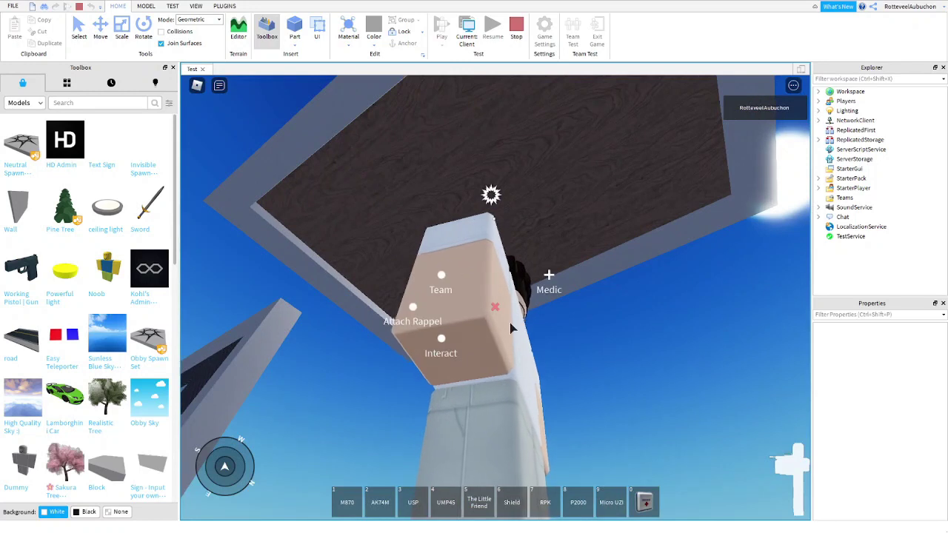
click(416, 316)
key(w)
right_drag(554, 393, 558, 397)
key(e)
Walk the character to the door with the glass window and open it through the door interaction.
key(w)
key(e)
key(e)
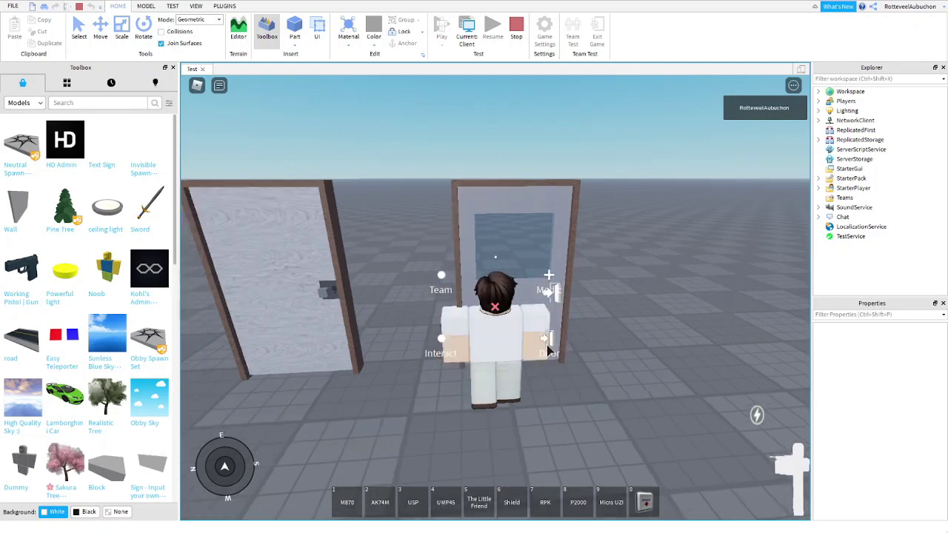
click(596, 322)
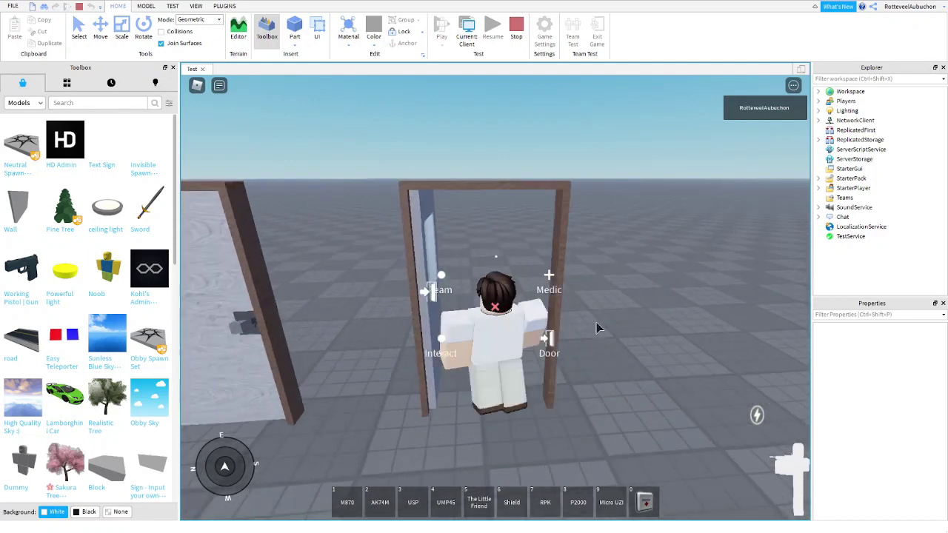
Go to the locked middle door, unlock it and open it.
key(w)
right_drag(535, 370, 537, 370)
key(w)
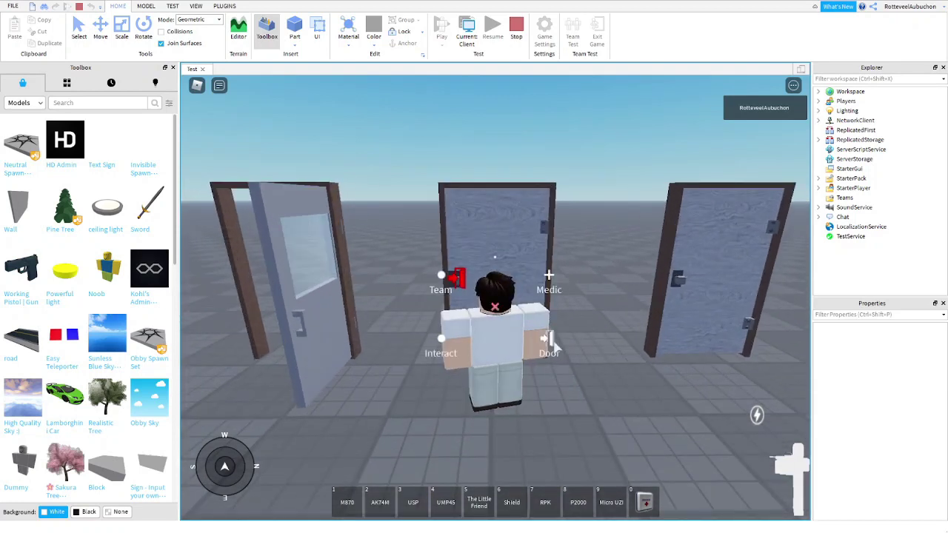
key(s)
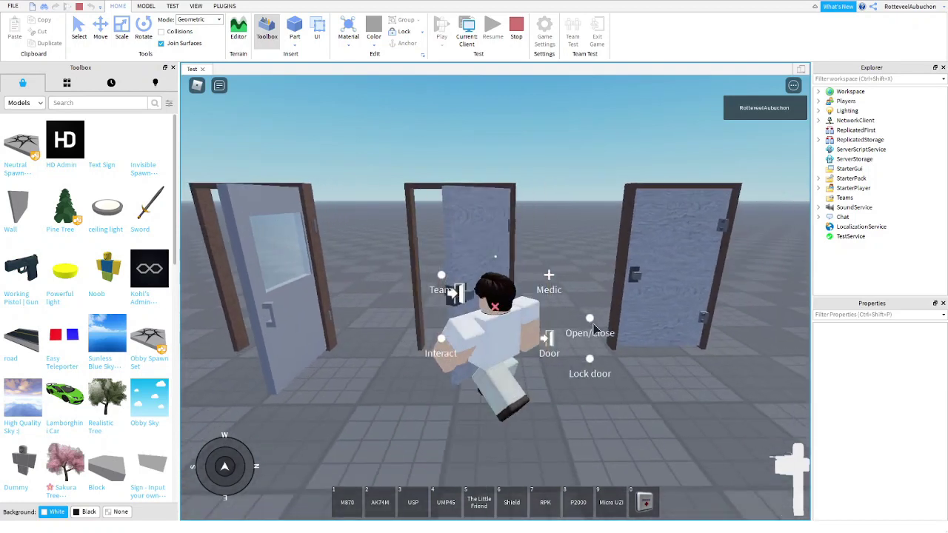
click(590, 322)
Walk to the third door and open it through the door interaction.
key(d)
key(s)
key(d)
key(w)
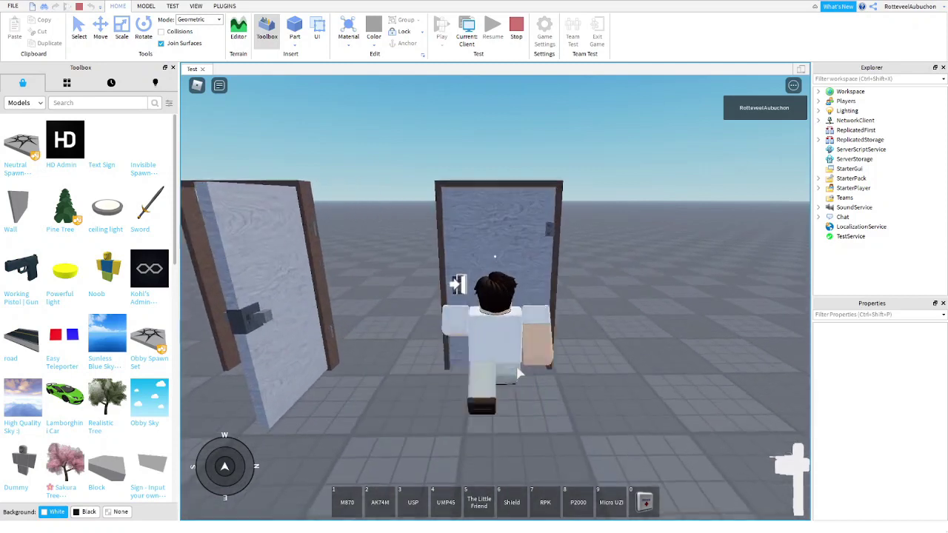
key(g)
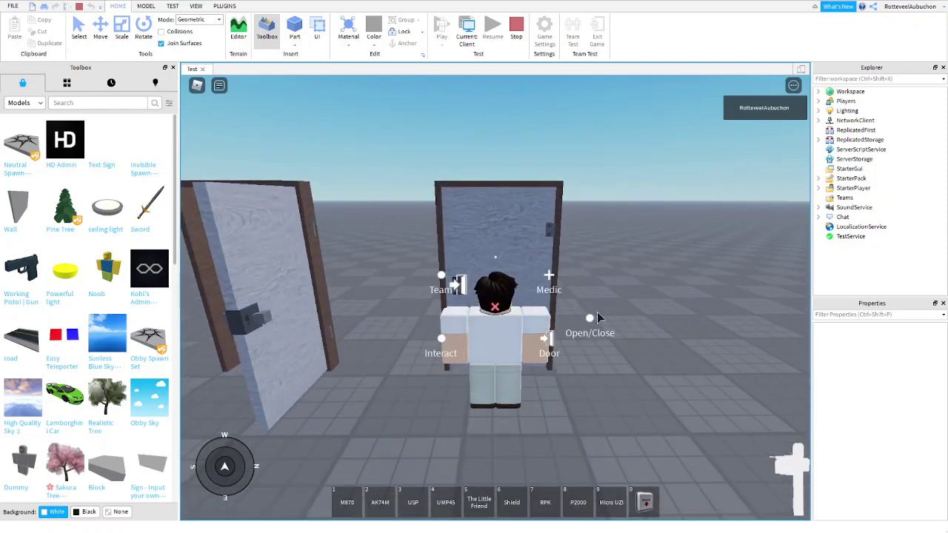
click(597, 317)
Equip the AK74M at the doors, switch to the UMP45 and try it out while running across the baseplate.
key(s)
key(d)
key(2)
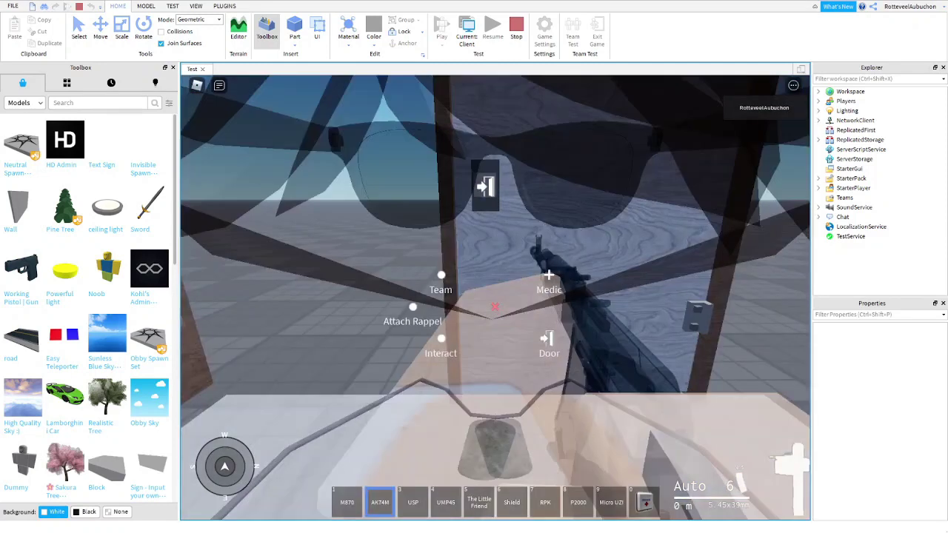
key(4)
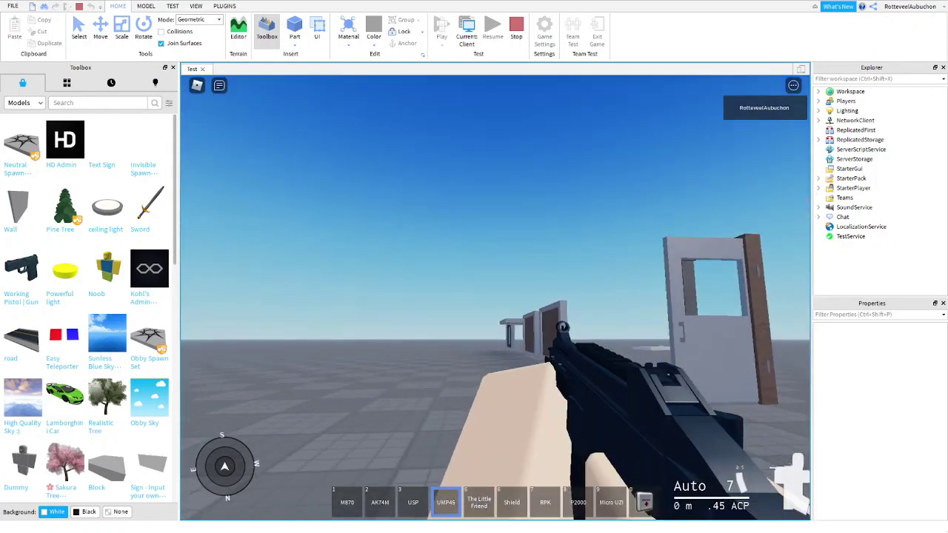
key(w)
key(s)
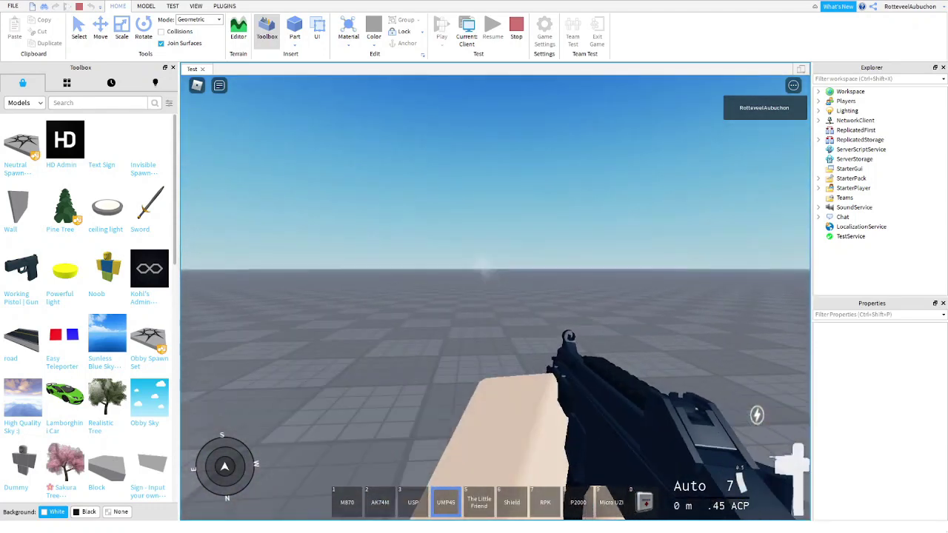
key(4)
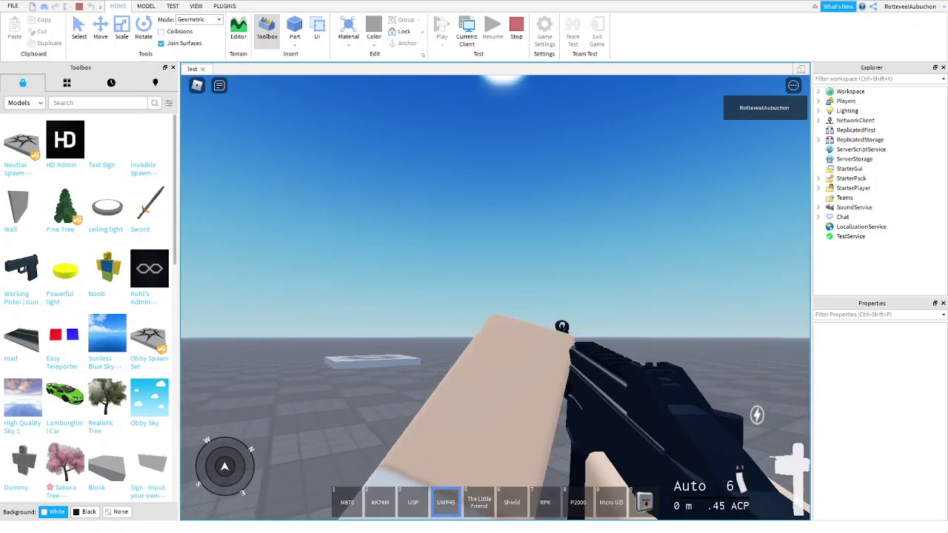
key(v)
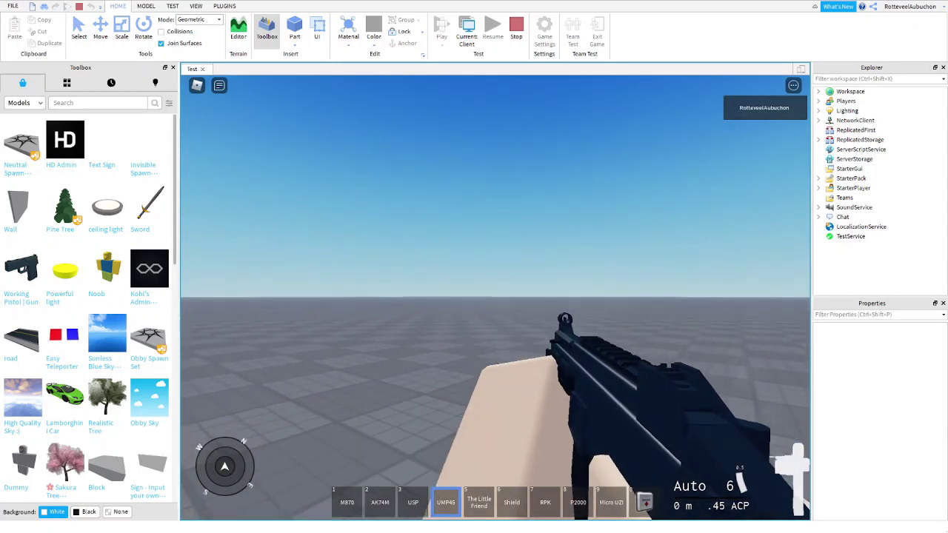
click(496, 298)
Put the UMP45 away, view the character in third person and stop the play-test.
key(4)
scroll(496, 301, down, 5)
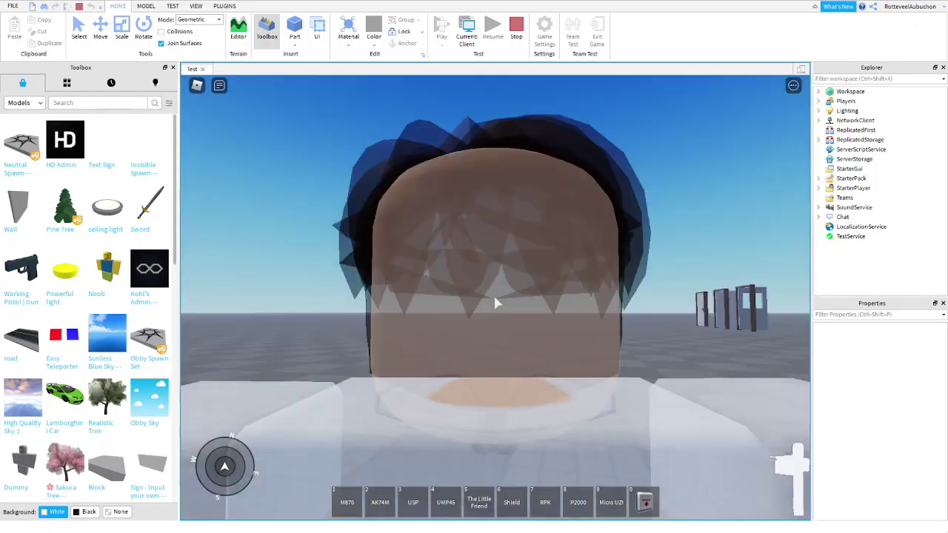
right_drag(496, 301, 494, 302)
key(s)
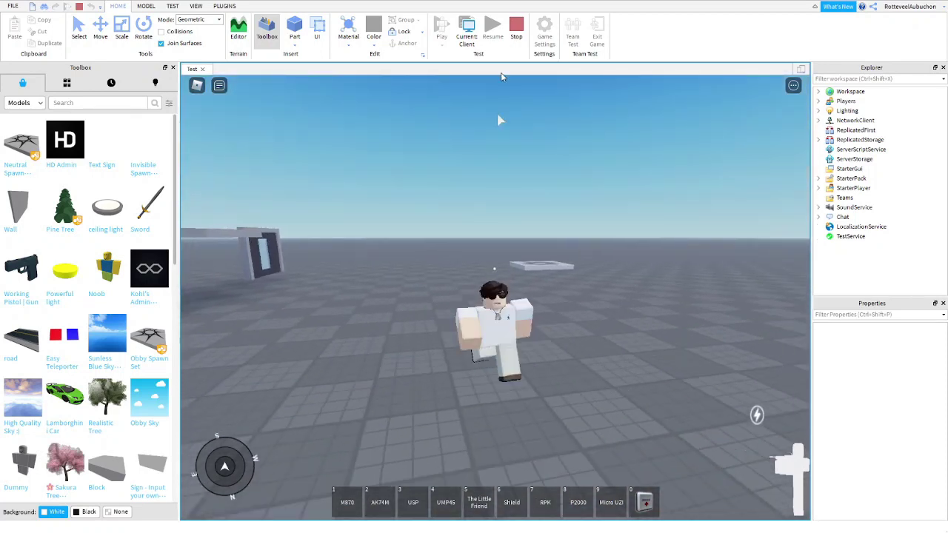
right_drag(628, 226, 628, 225)
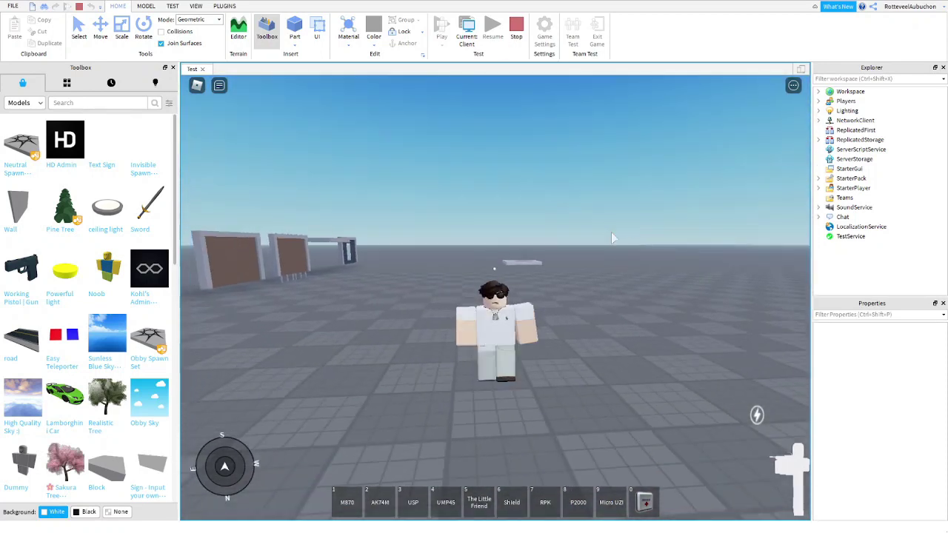
key(shift+F5)
Delete all the weapon tools from StarterPack except the M4A1.
scroll(889, 247, down, 2)
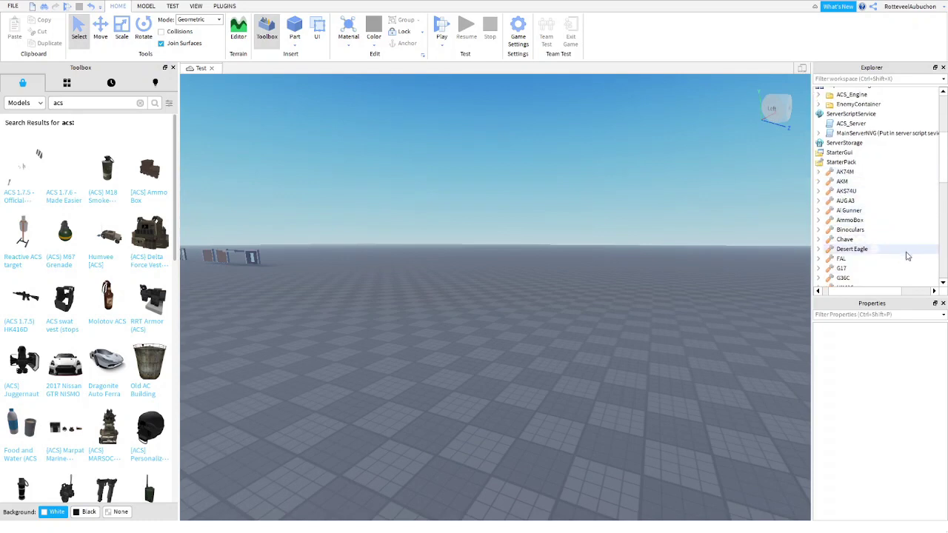
scroll(907, 255, down, 3)
drag(895, 224, 900, 273)
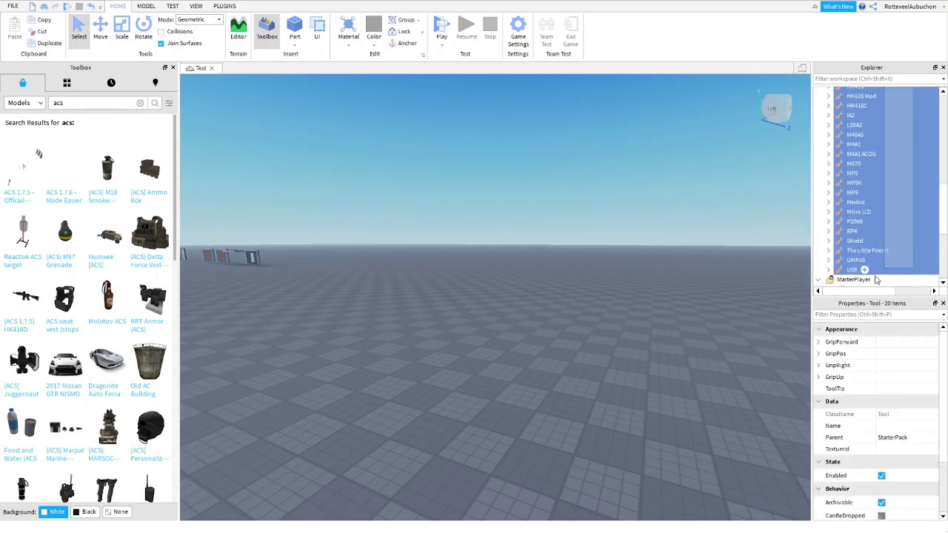
click(923, 232)
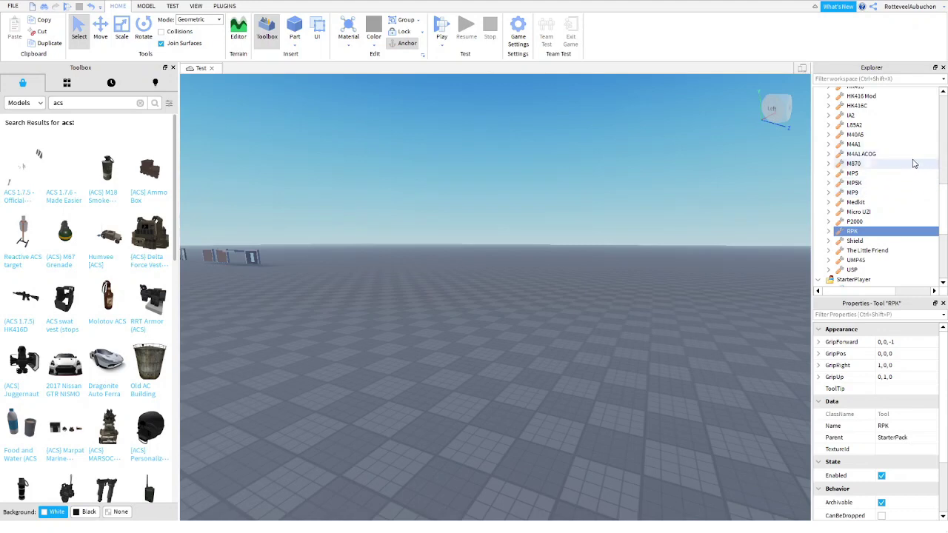
drag(914, 158, 894, 270)
key(Delete)
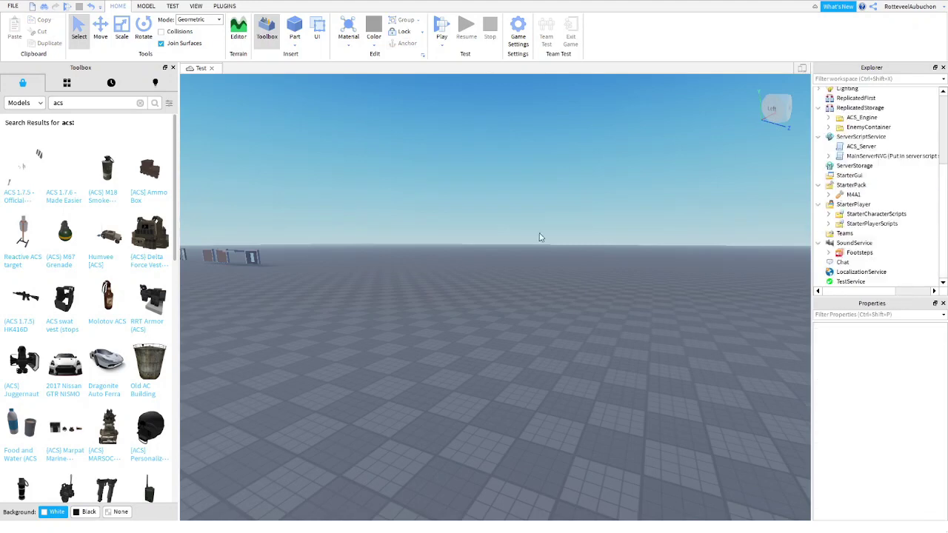
key(w)
right_drag(541, 237, 541, 256)
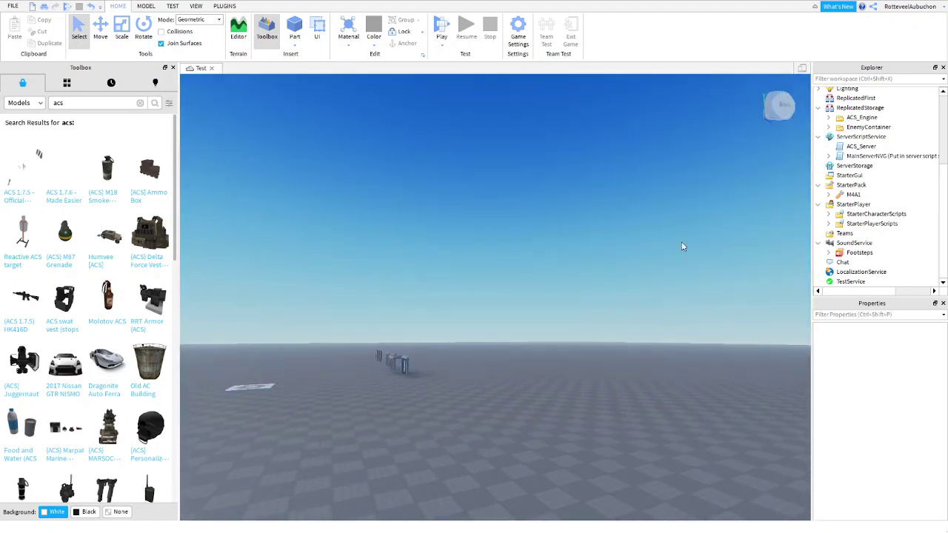
right_drag(683, 245, 634, 238)
key(w)
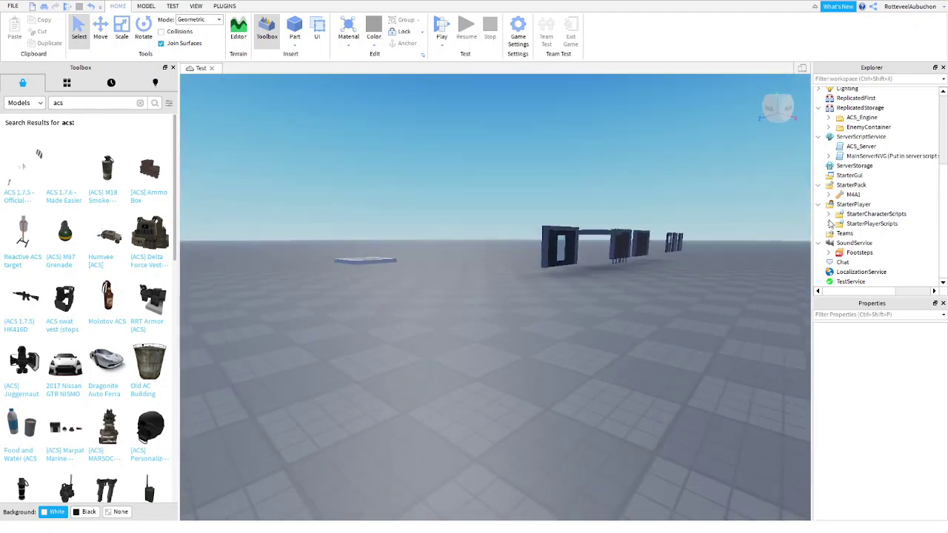
Open the Config module in the ServerConfigs folder of ACS_Engine and look through its general and status settings.
click(829, 224)
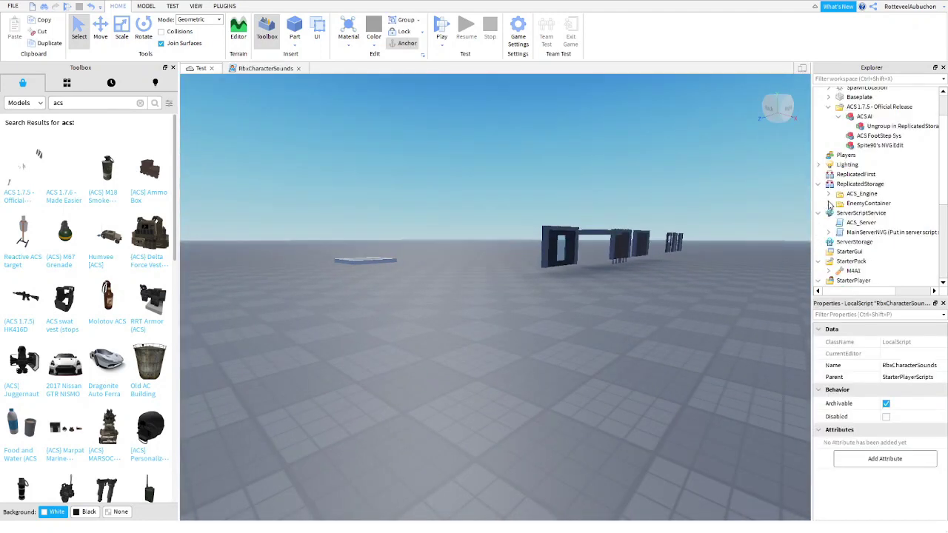
click(829, 199)
scroll(865, 226, down, 2)
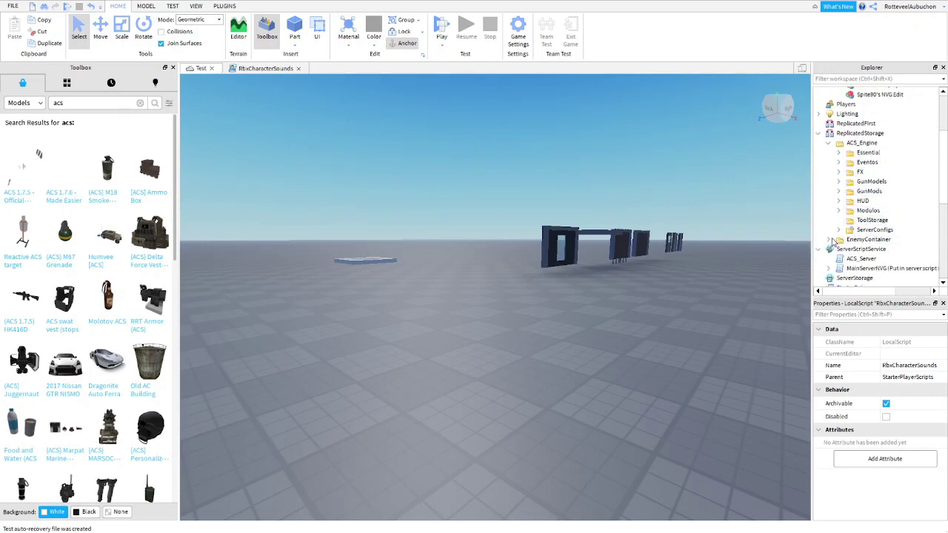
click(839, 230)
double_click(866, 246)
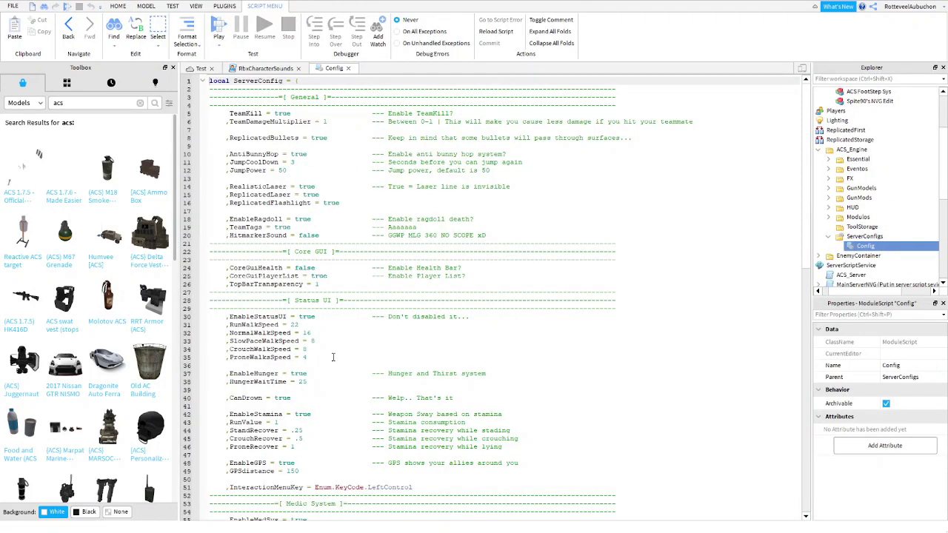
click(222, 214)
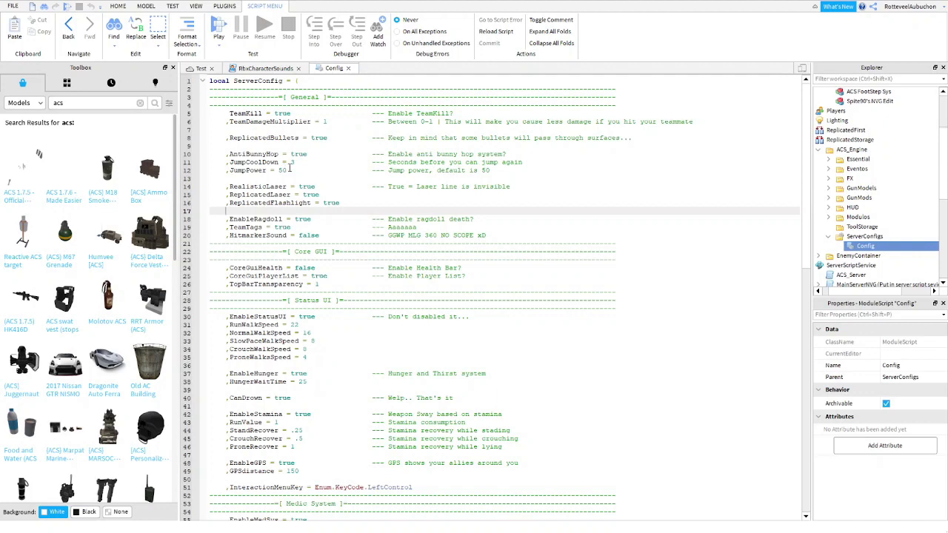
scroll(280, 149, down, 2)
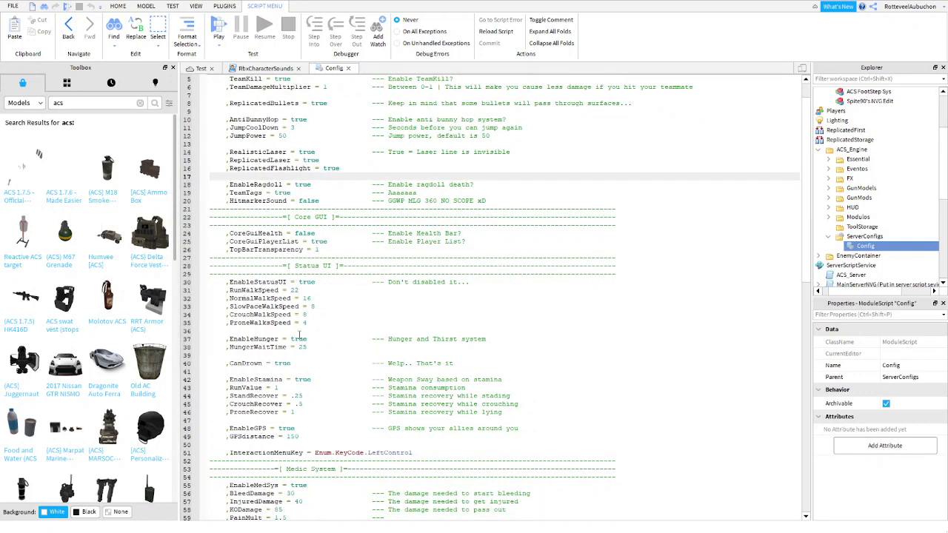
Disable the medic system in the Config module by setting EnableMedSys to false, and check the remaining fall damage and other settings.
scroll(296, 338, down, 7)
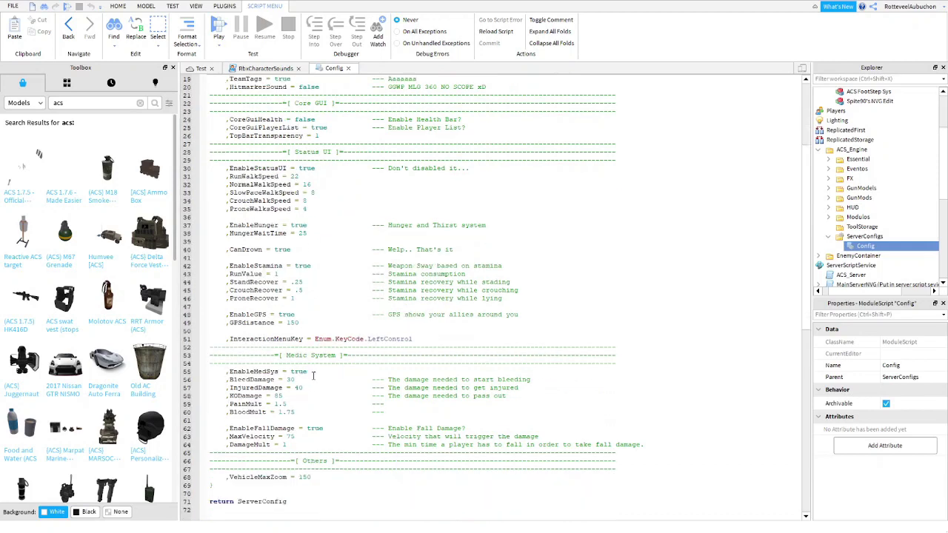
drag(313, 375, 294, 376)
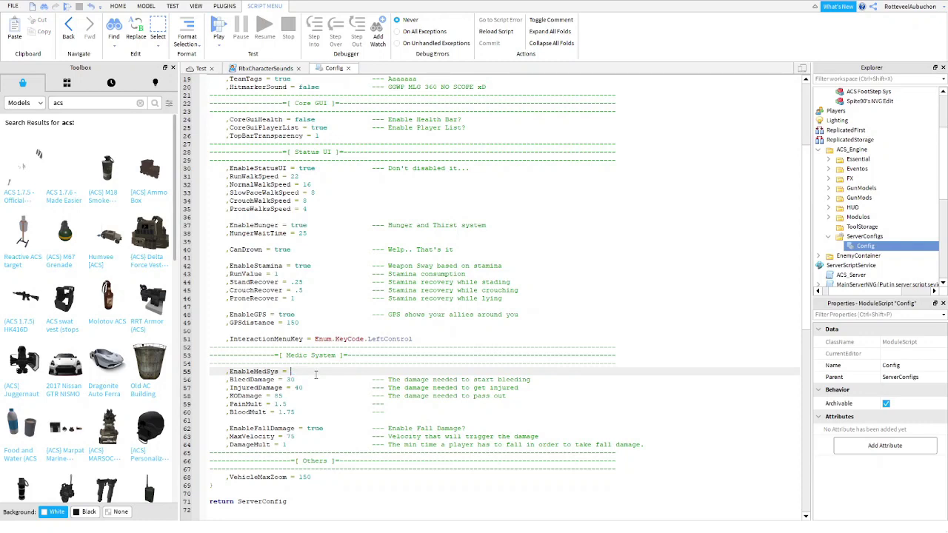
scroll(321, 413, down, 1)
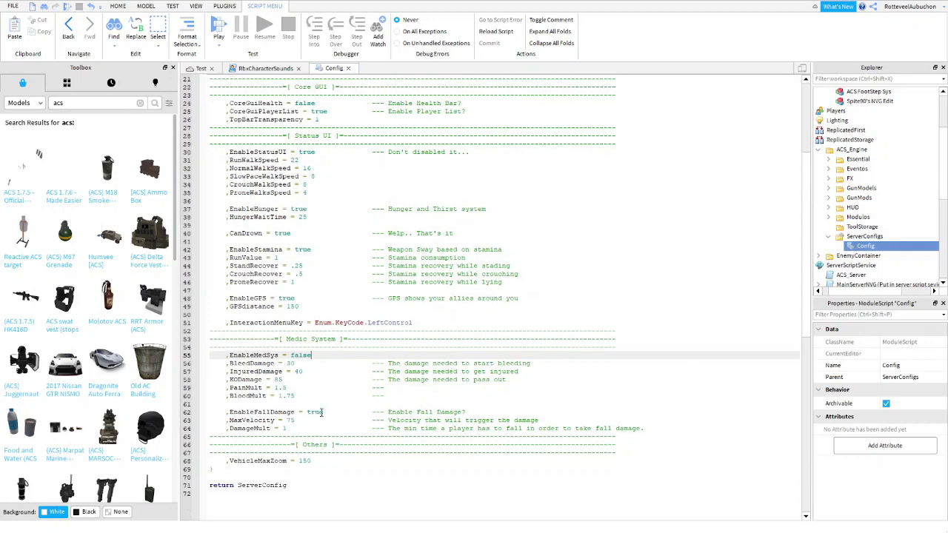
scroll(326, 407, down, 4)
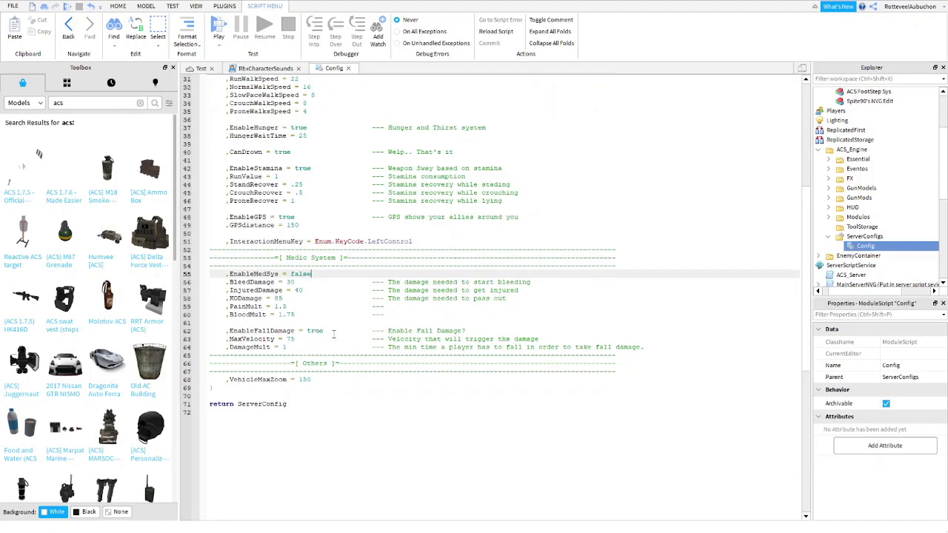
scroll(333, 336, down, 5)
scroll(337, 298, up, 4)
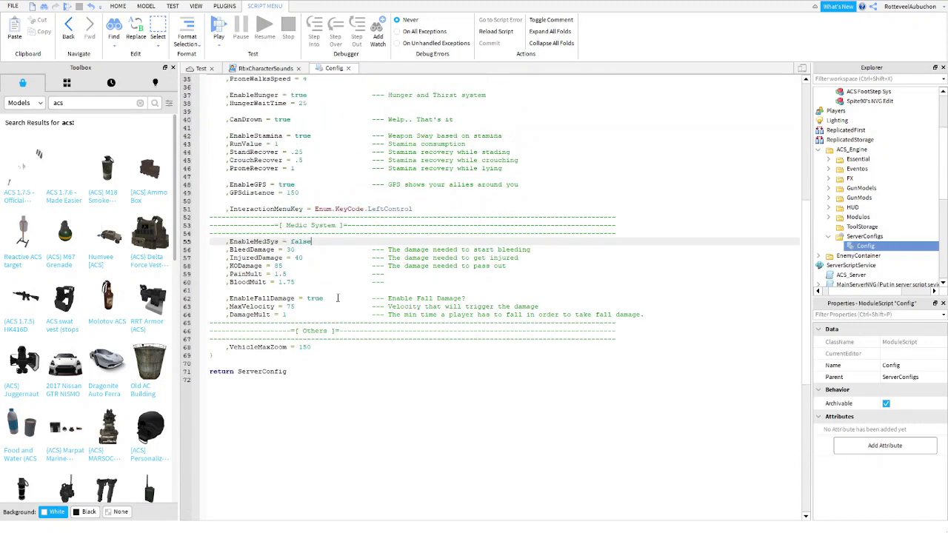
Set EnableStamina and EnableHunger to false in the Status UI section of the Config module.
scroll(337, 298, up, 3)
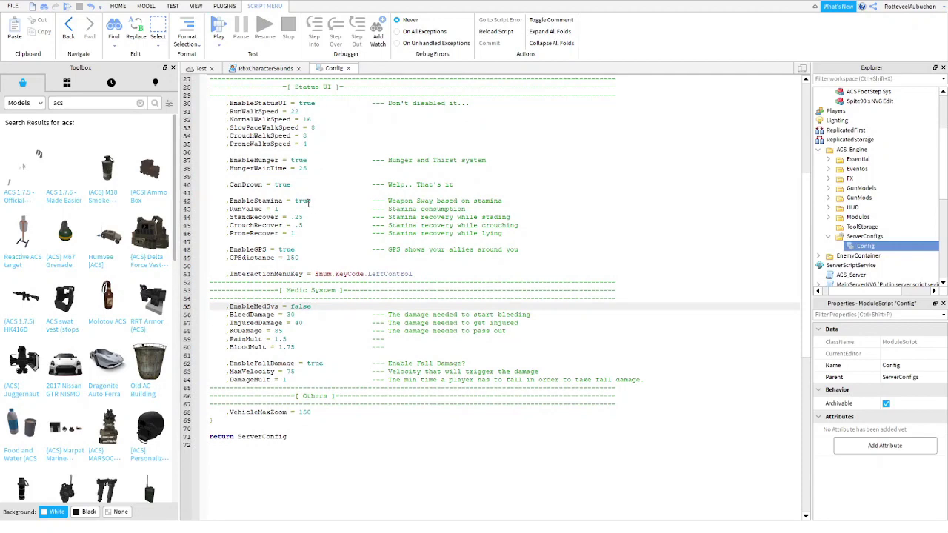
drag(310, 201, 293, 201)
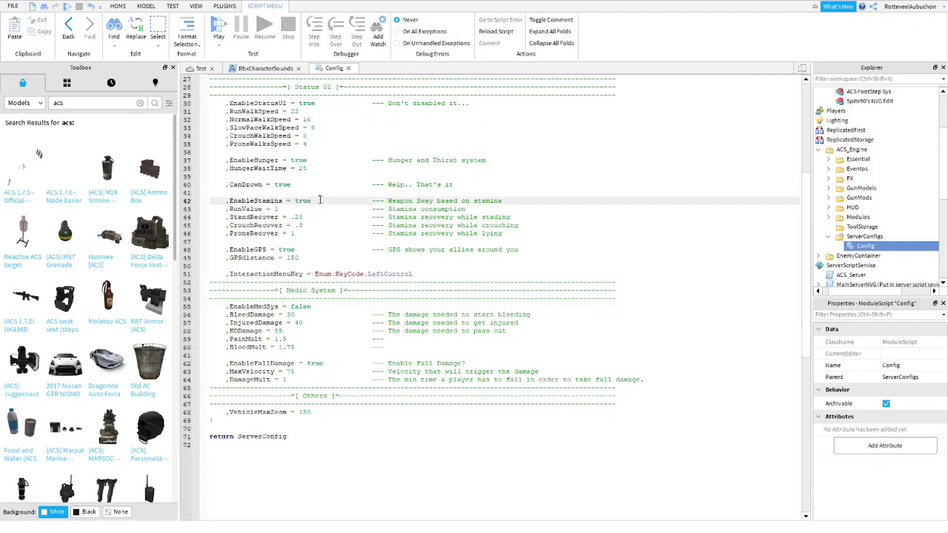
text(false)
scroll(359, 295, up, 4)
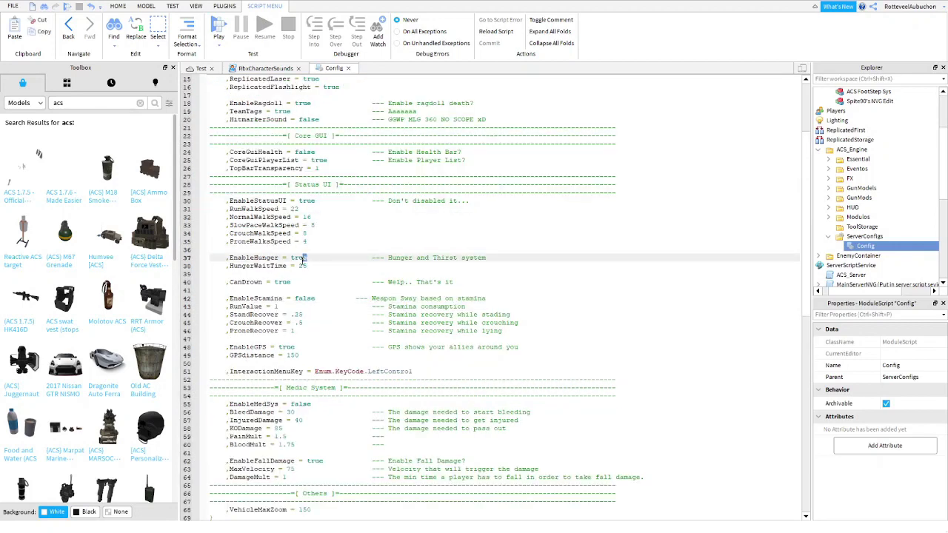
text(false)
Enable the core health bar by setting CoreGuiHealth to true in the Core GUI section.
scroll(296, 259, up, 4)
double_click(303, 250)
text(true)
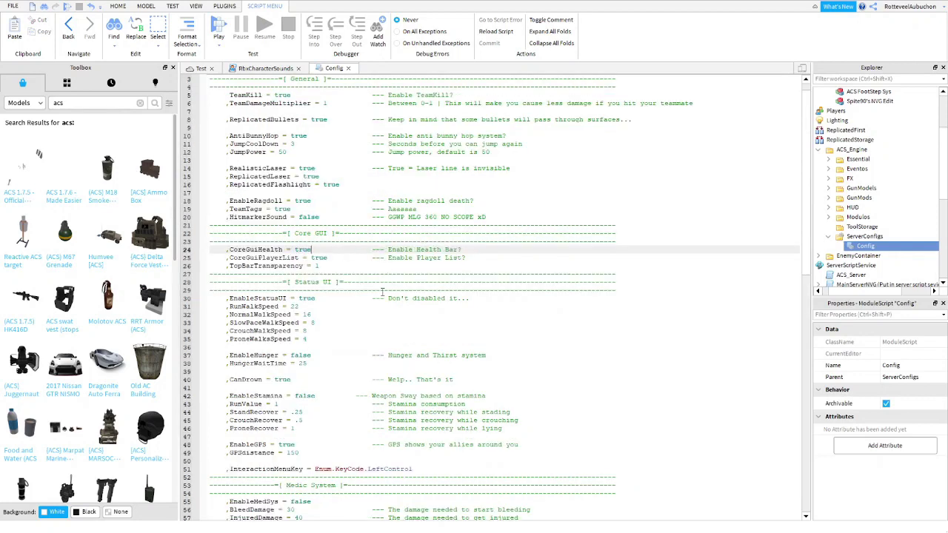
Turn off team killing by setting TeamKill to false in the General section of the Config module.
scroll(384, 289, up, 1)
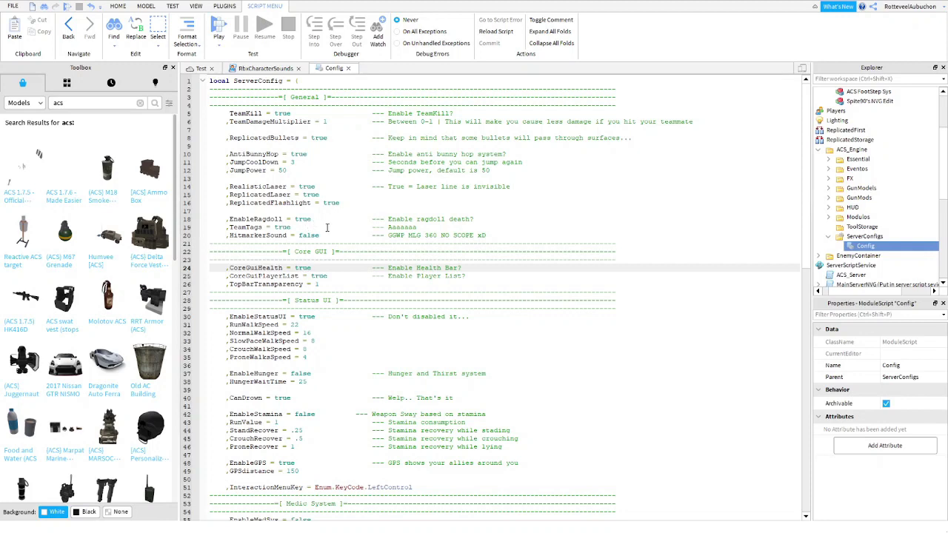
double_click(281, 112)
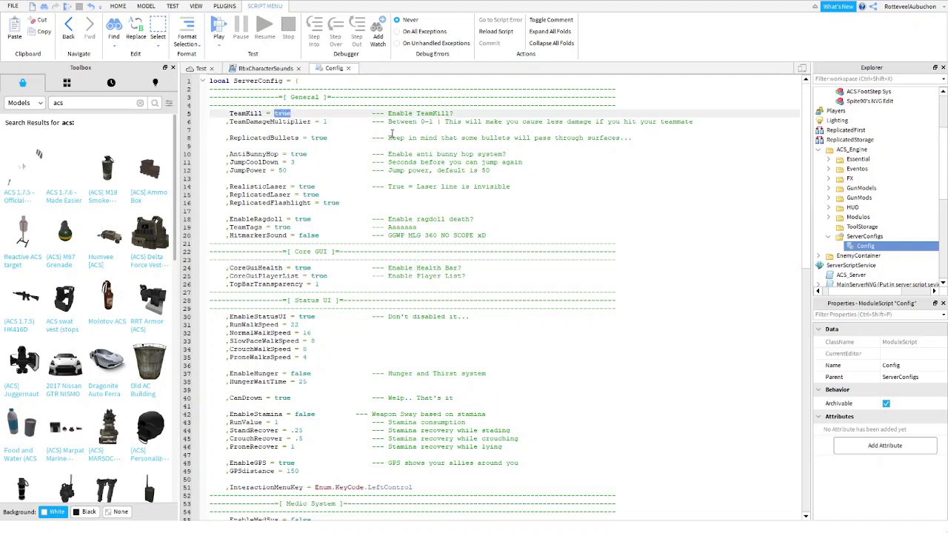
text(fal)
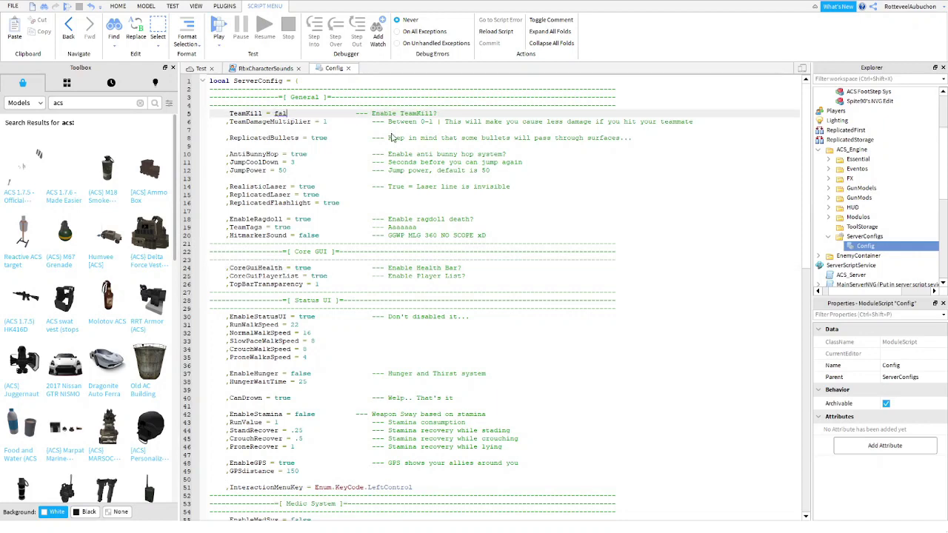
text(se)
Return to the place view, collapse ServerConfigs and open the M4A1's Settings module inside ACS_Modulo's Variaveis folder.
click(201, 68)
right_drag(520, 252, 523, 254)
click(771, 271)
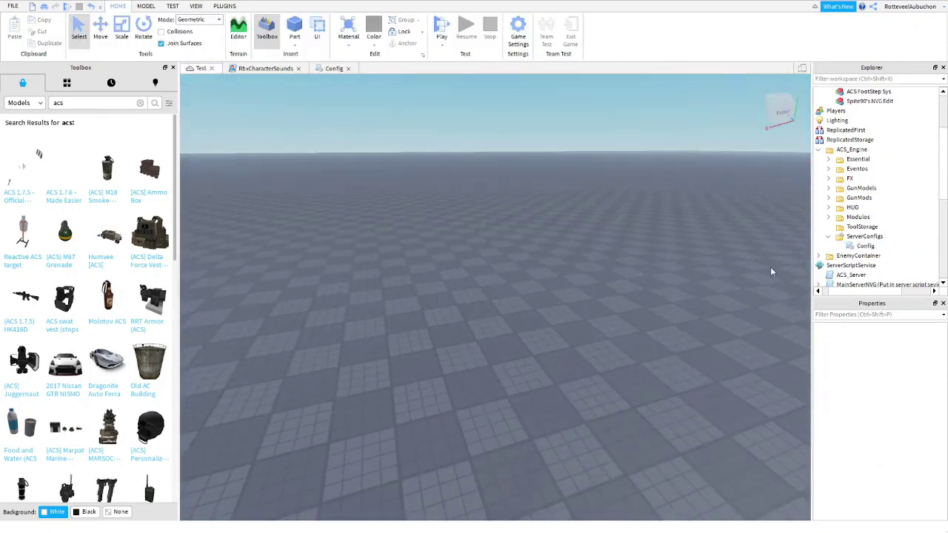
click(828, 237)
scroll(835, 223, down, 1)
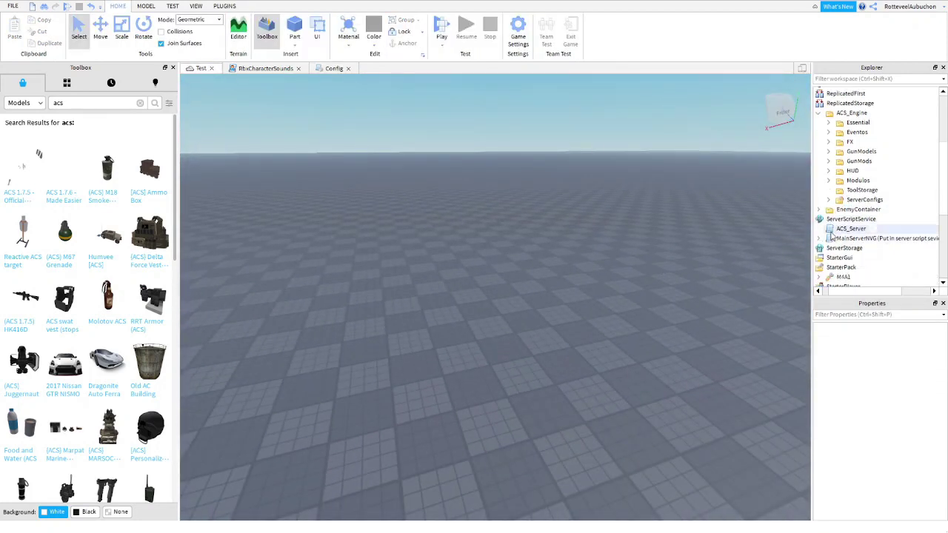
scroll(835, 194, down, 3)
click(819, 187)
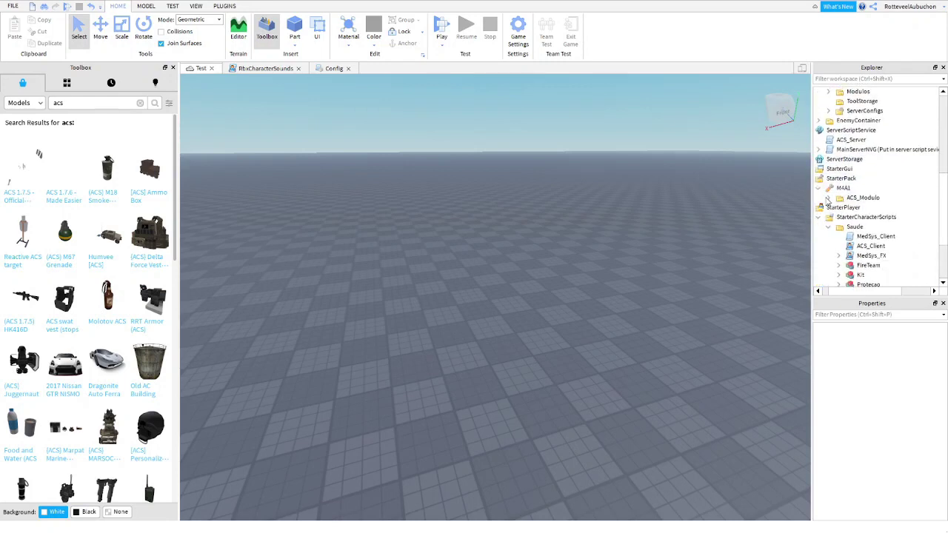
click(828, 199)
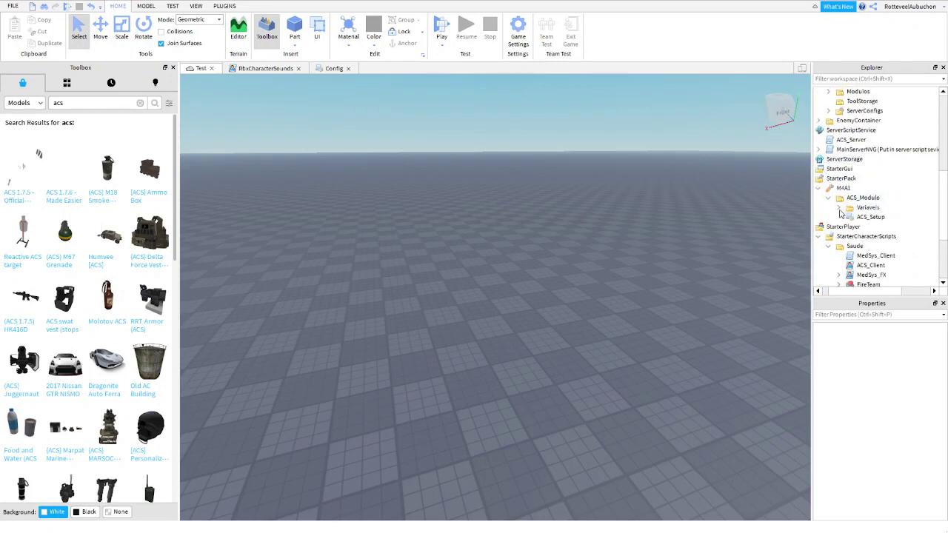
click(839, 208)
scroll(852, 189, down, 5)
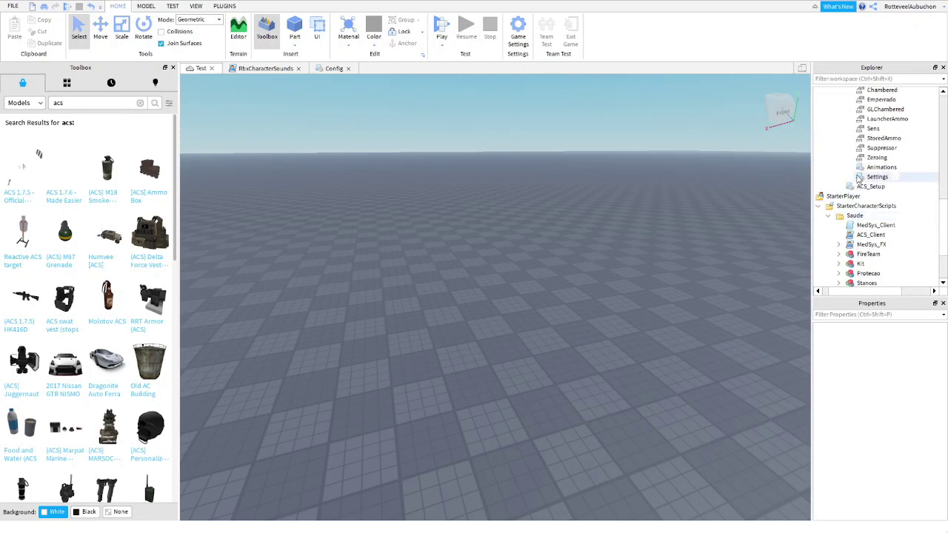
double_click(863, 178)
Set the M4A1's LimbsDamage to {10,20}, TorsoDamage to {30,50} and HeadDamage to {70,100}.
scroll(293, 157, down, 7)
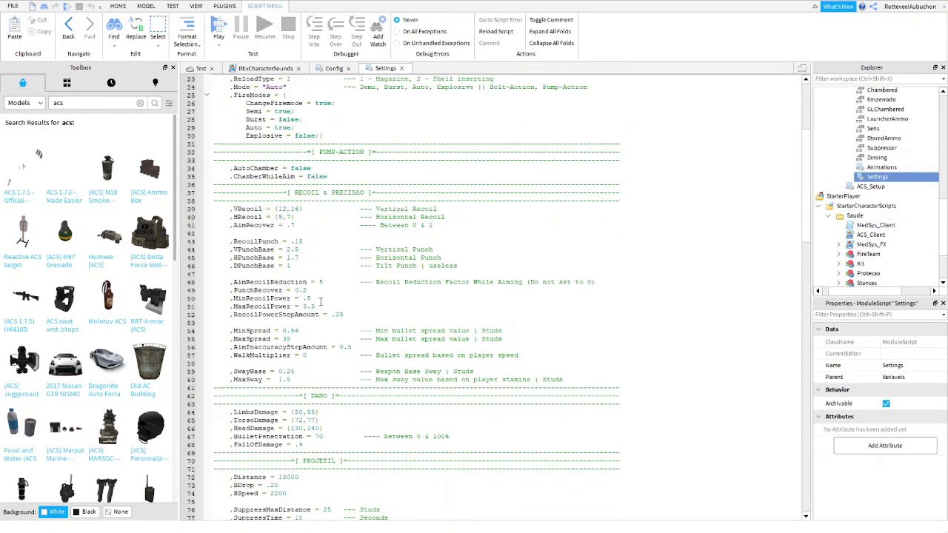
scroll(272, 310, down, 2)
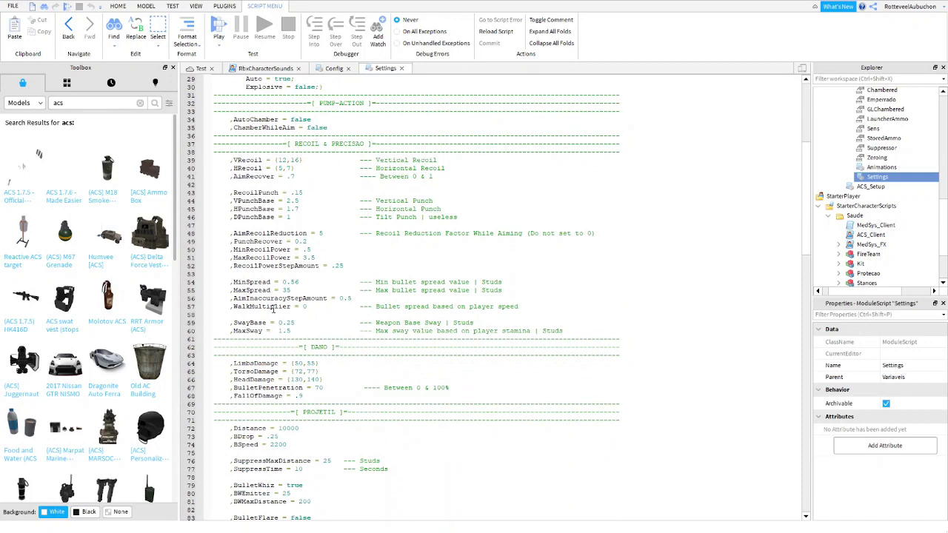
double_click(299, 363)
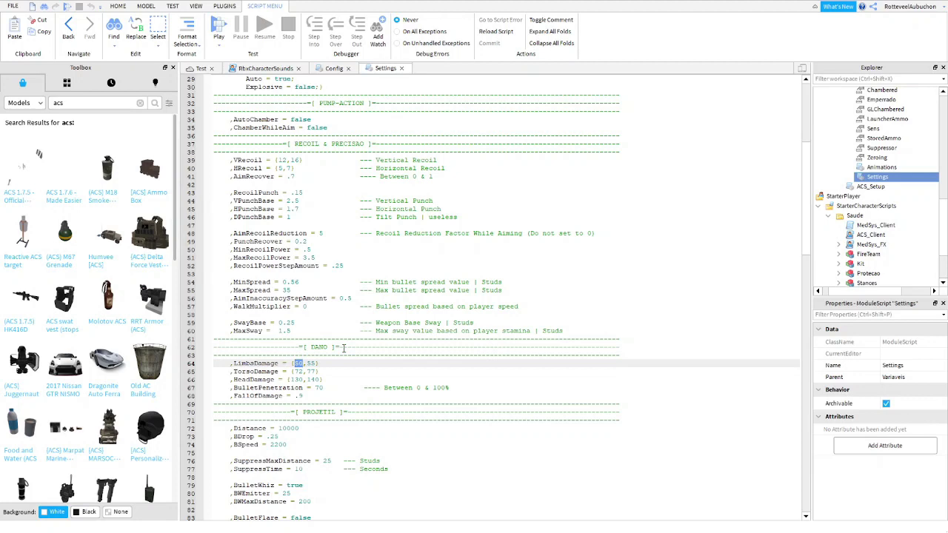
text(1)
click(323, 373)
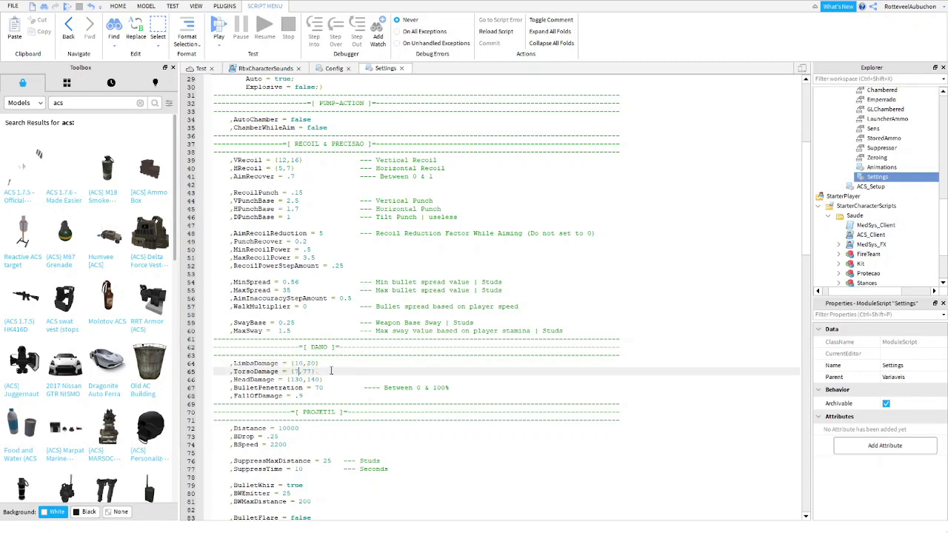
key(BackSpace)
click(303, 379)
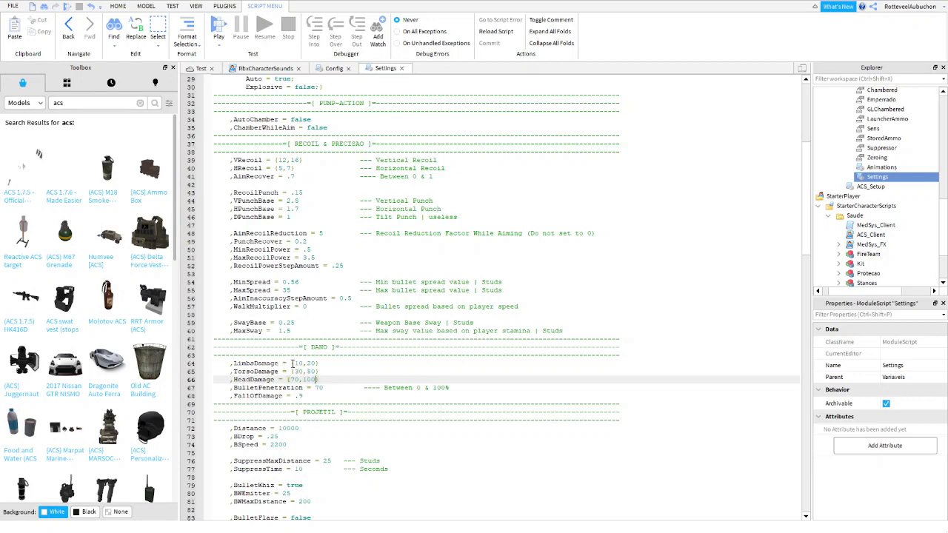
Set FastReload to false in the Outros section of the M4A1's Settings module.
scroll(292, 363, down, 7)
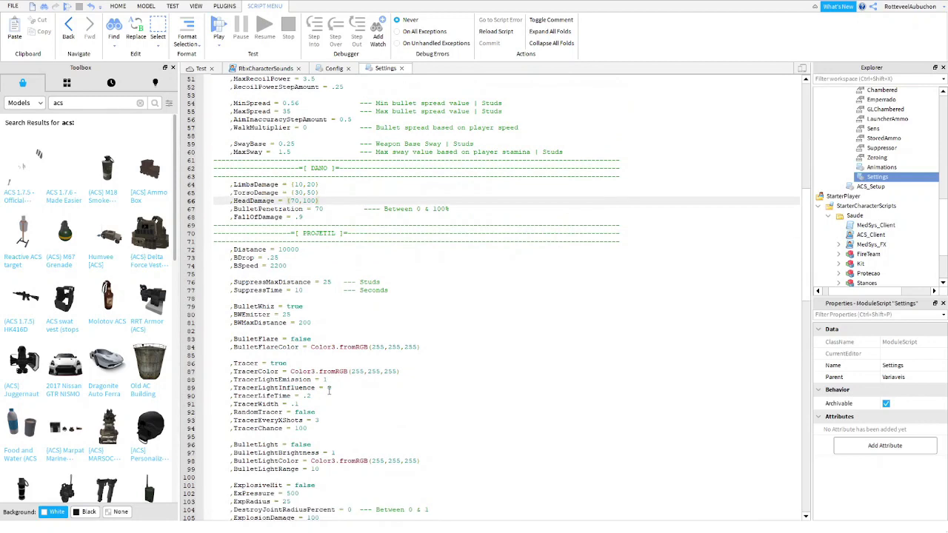
scroll(329, 391, down, 10)
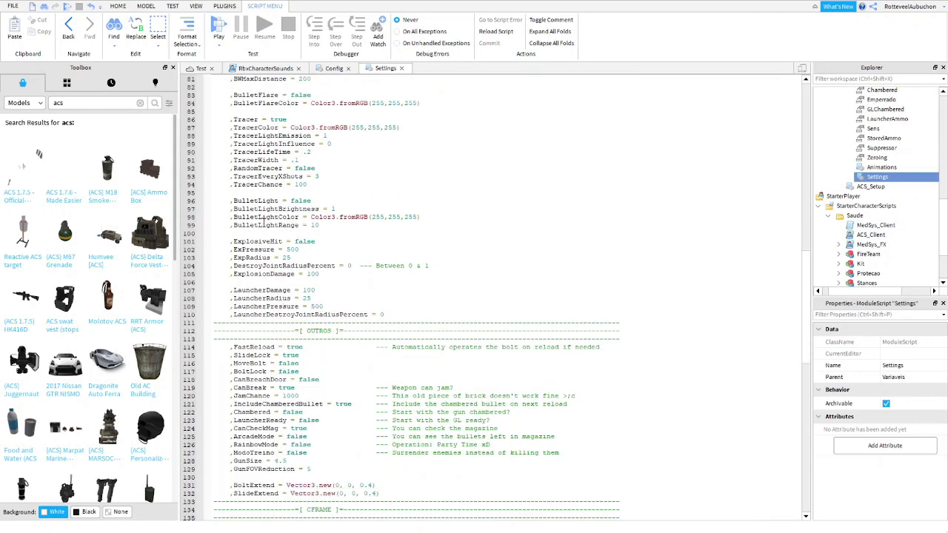
scroll(283, 274, down, 4)
click(288, 265)
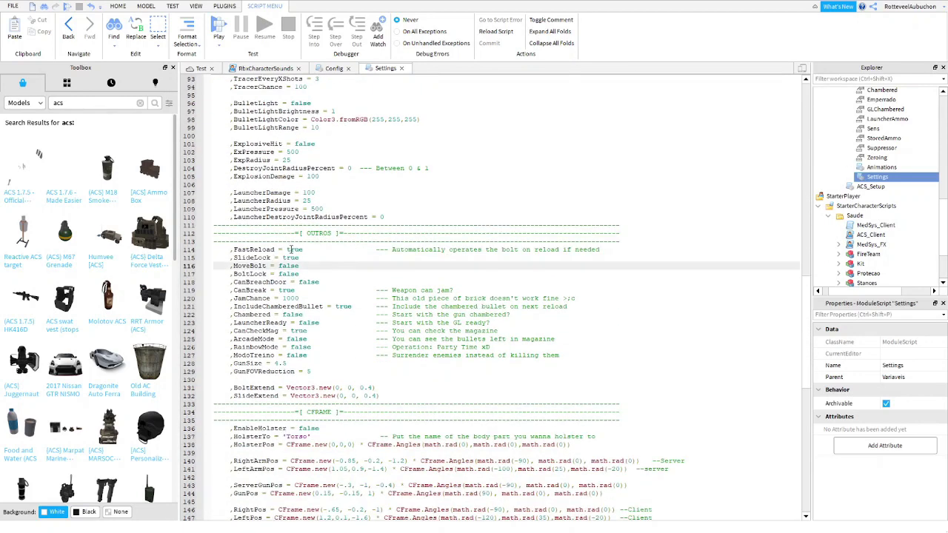
drag(309, 249, 300, 249)
click(369, 281)
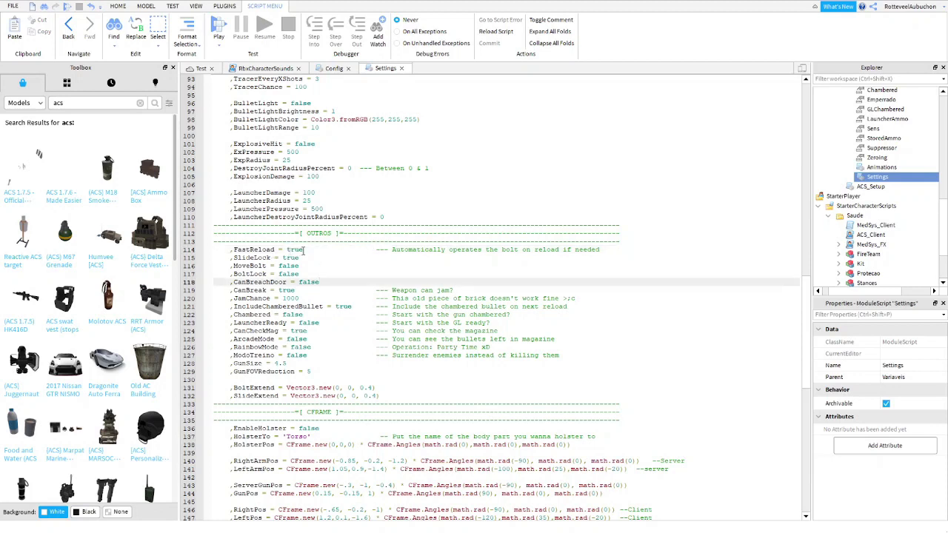
drag(314, 250, 287, 250)
text(fals)
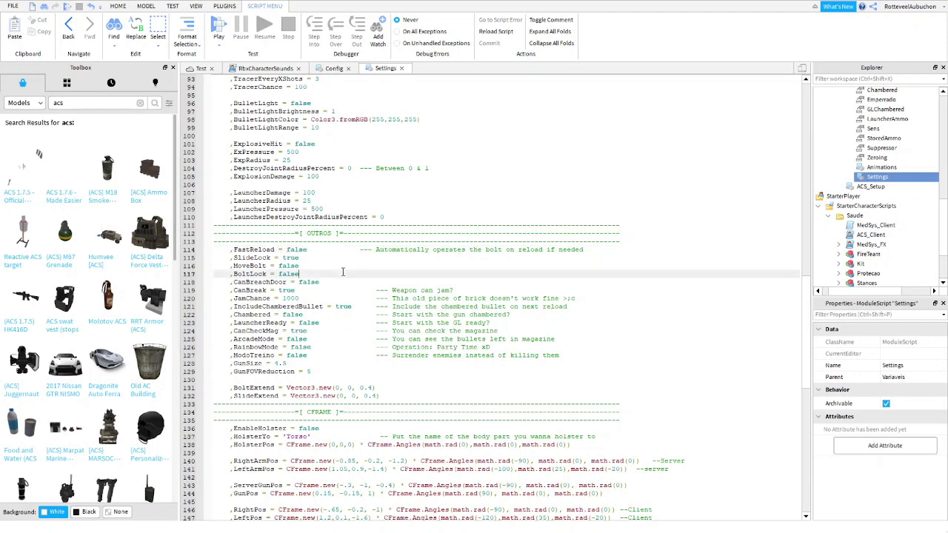
Look through the M4A1's CFrame, projectile, damage and recoil settings.
scroll(343, 271, down, 10)
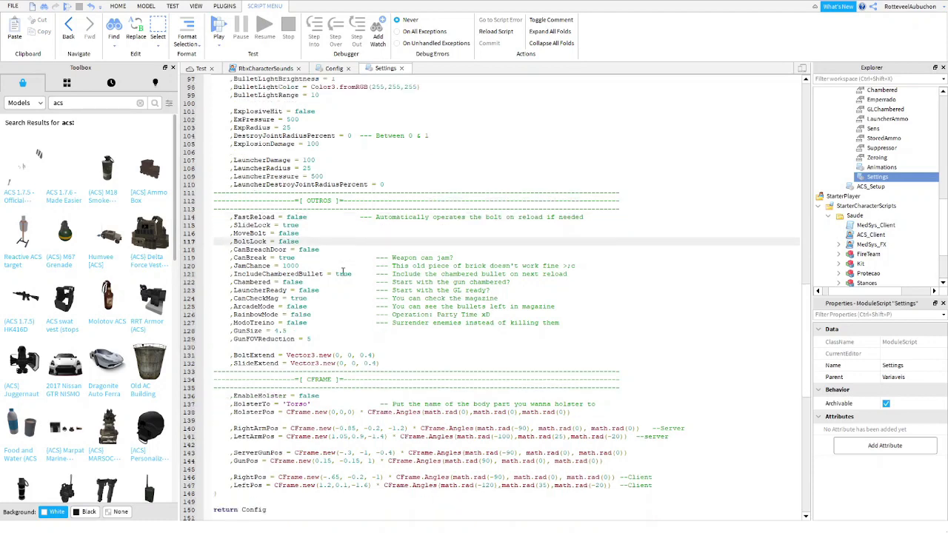
scroll(343, 273, up, 10)
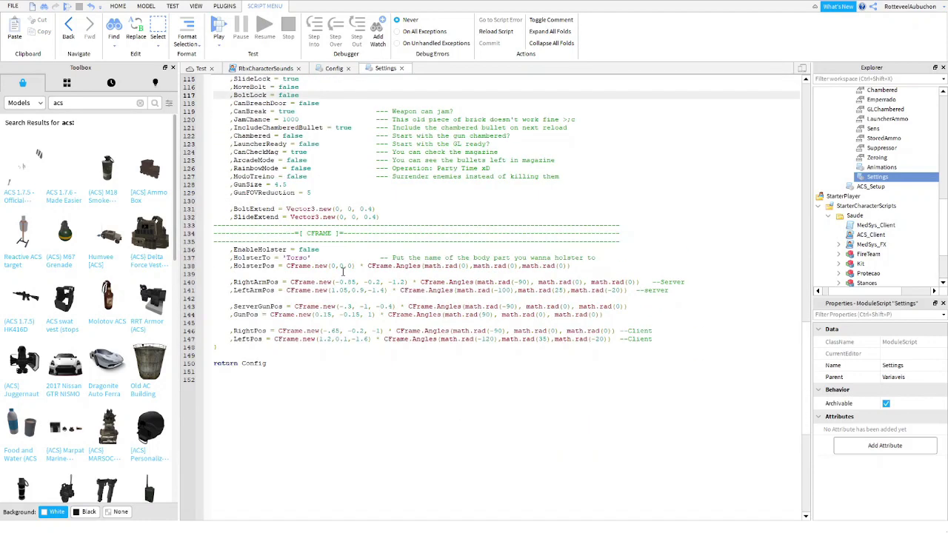
scroll(353, 257, up, 9)
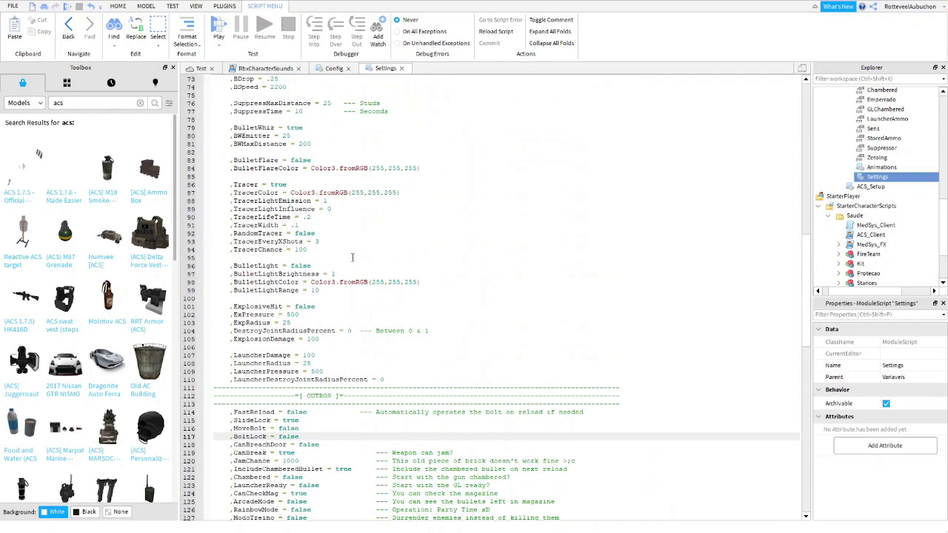
scroll(394, 252, up, 7)
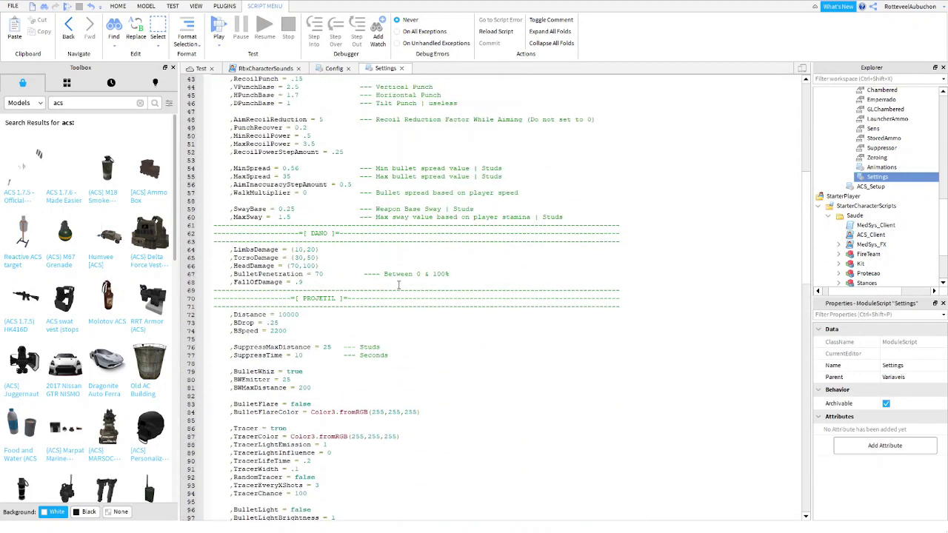
scroll(472, 267, up, 14)
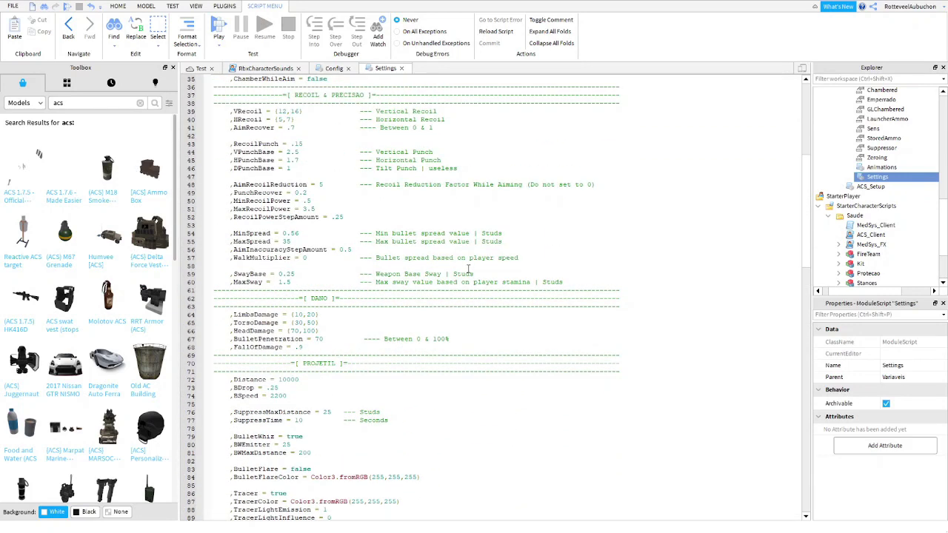
Return to the place view, collapse the M4A1's Variaveis folder and select the GunMods folder in ACS_Engine.
click(201, 68)
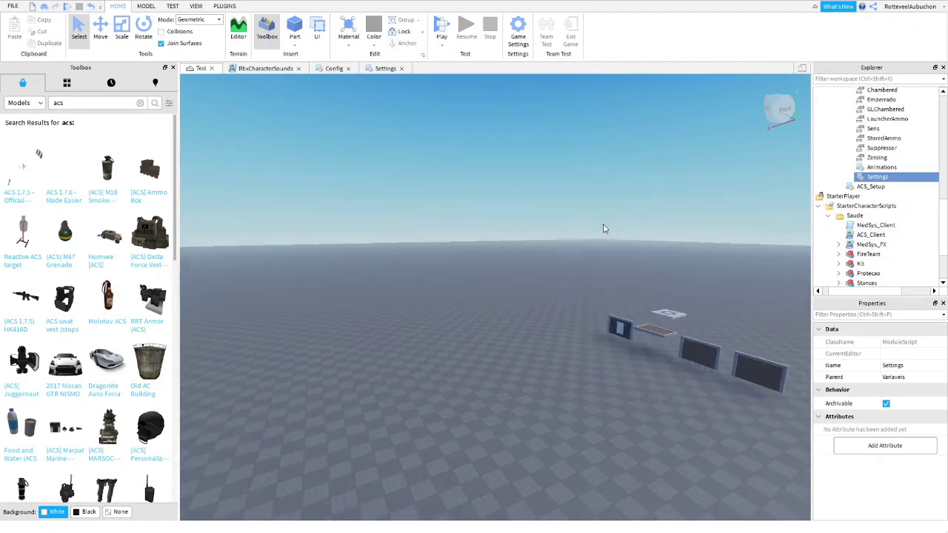
click(602, 225)
key(a)
scroll(925, 222, up, 6)
click(817, 248)
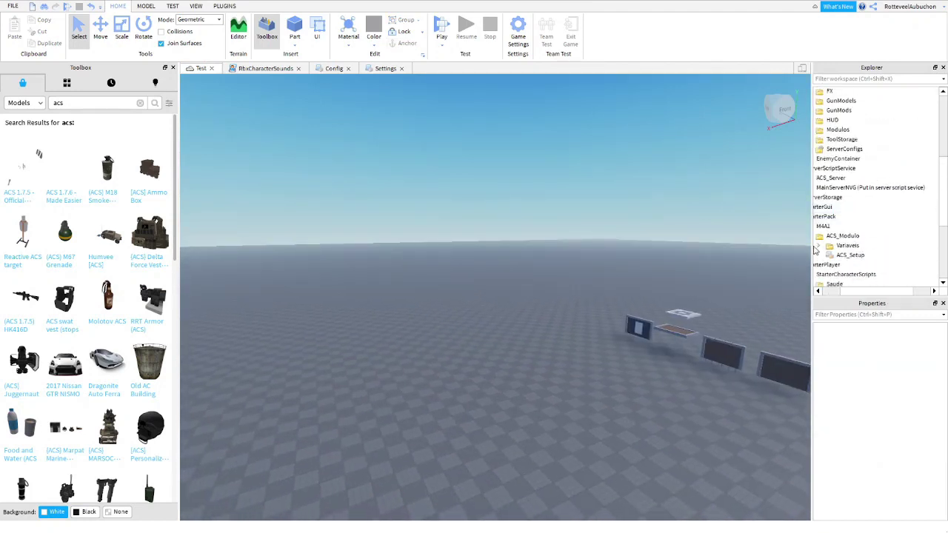
scroll(911, 208, up, 3)
click(910, 202)
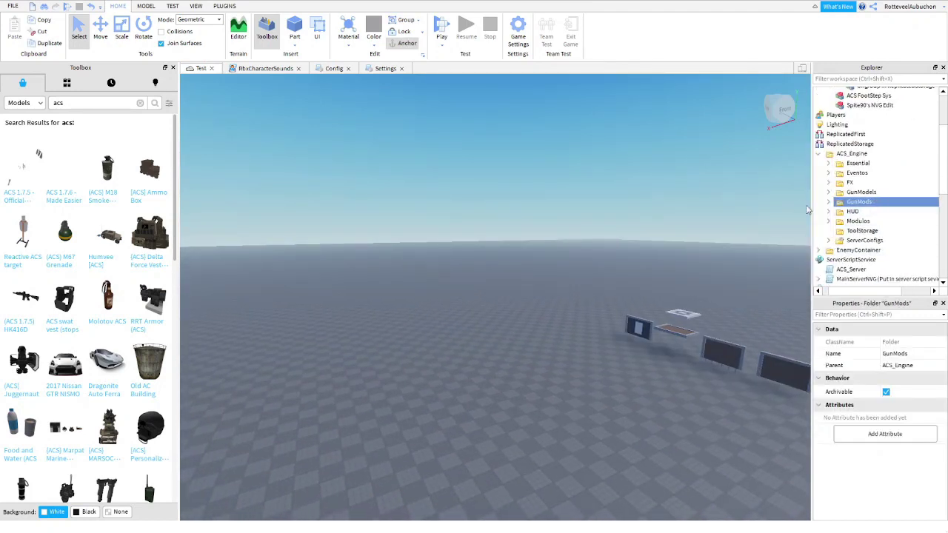
Rename the M4A1 model in the GunModels Client folder as M4A11.
click(828, 192)
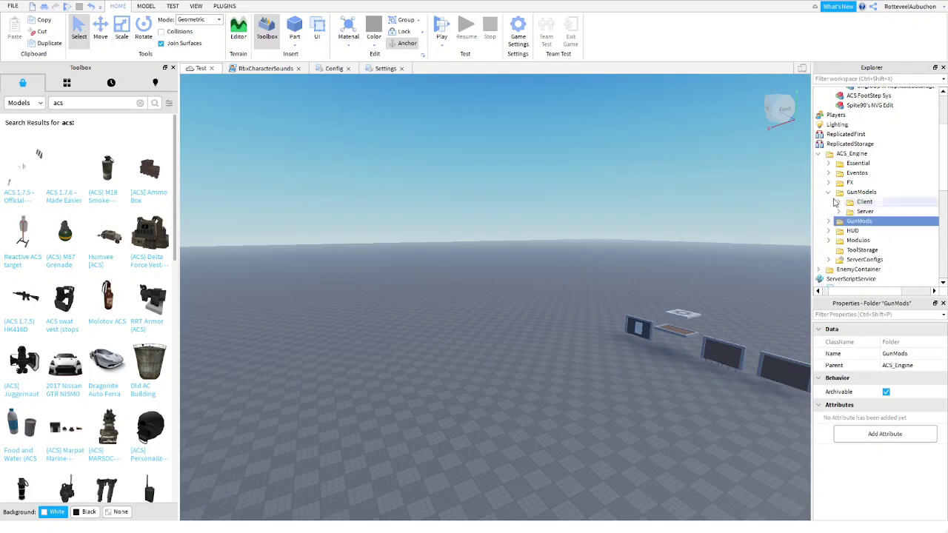
click(829, 208)
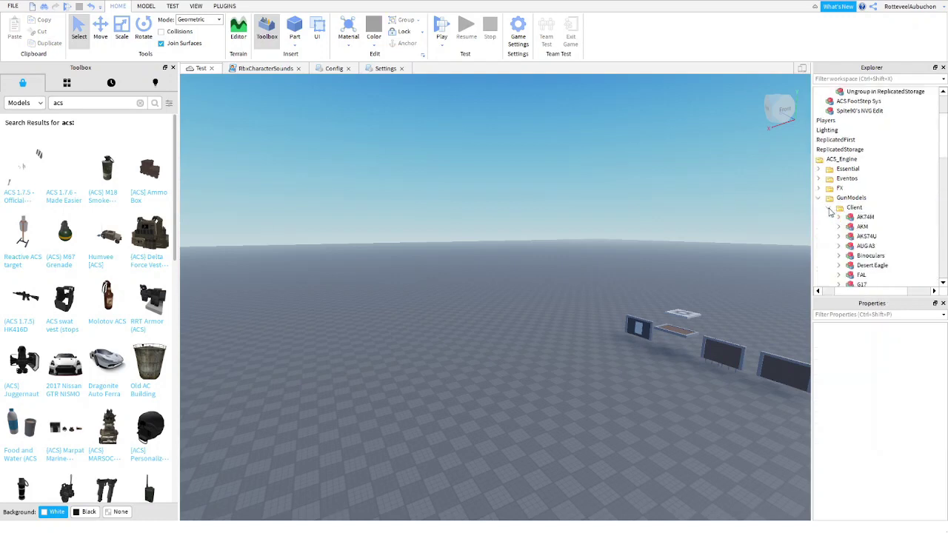
scroll(842, 217, down, 5)
scroll(843, 216, down, 3)
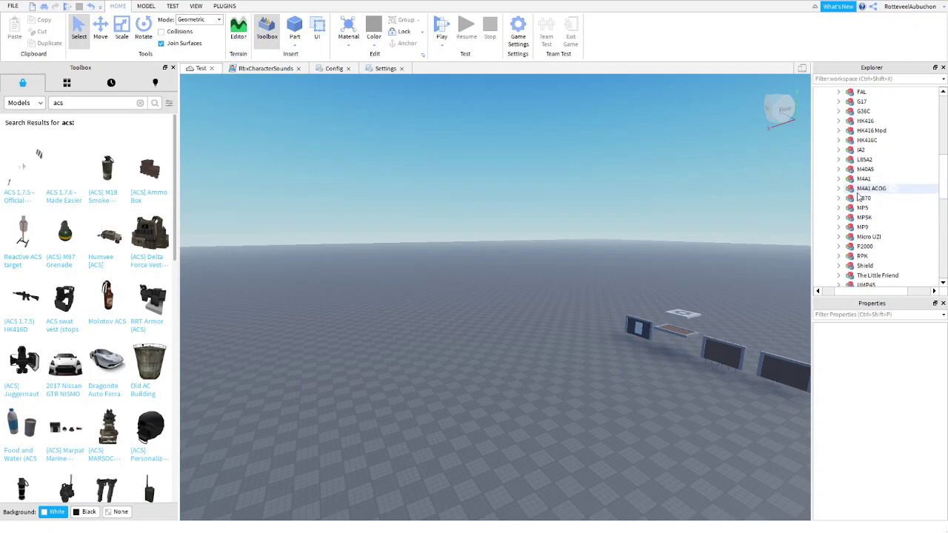
click(863, 141)
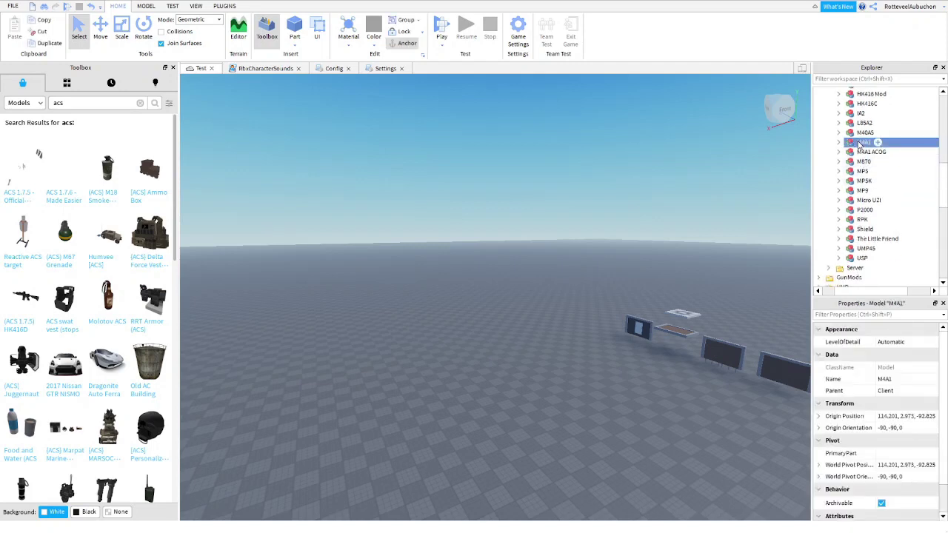
scroll(863, 148, up, 3)
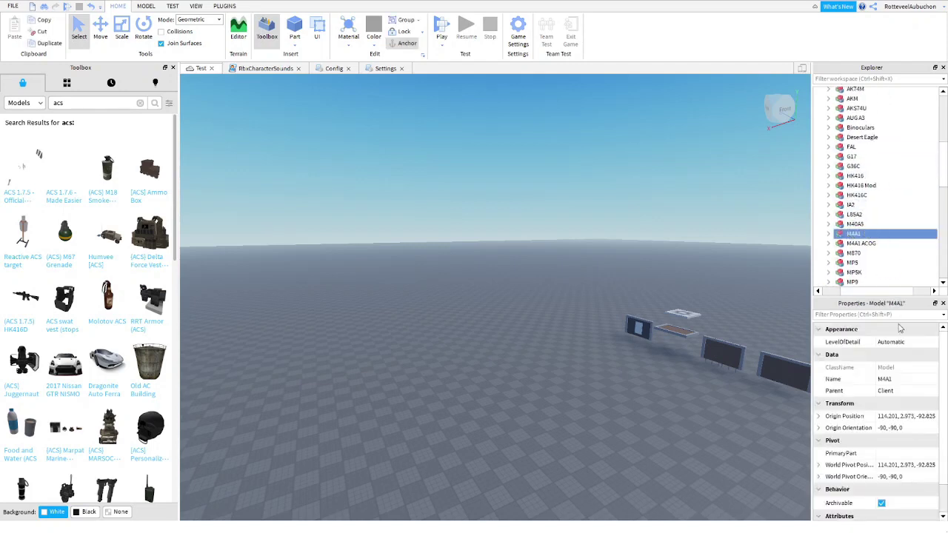
click(906, 379)
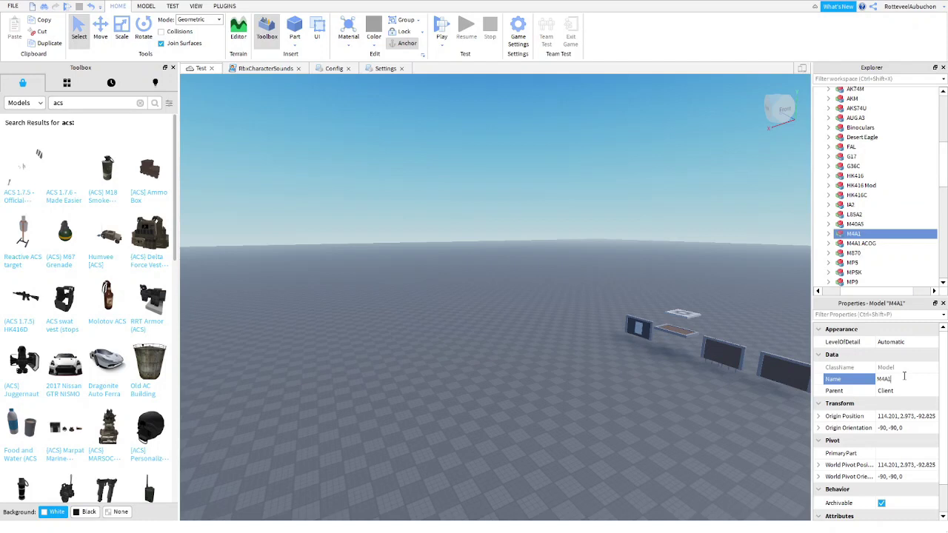
key(Return)
Move the M4A11 model from the Client folder into Workspace and collapse the Client folder.
scroll(866, 226, down, 3)
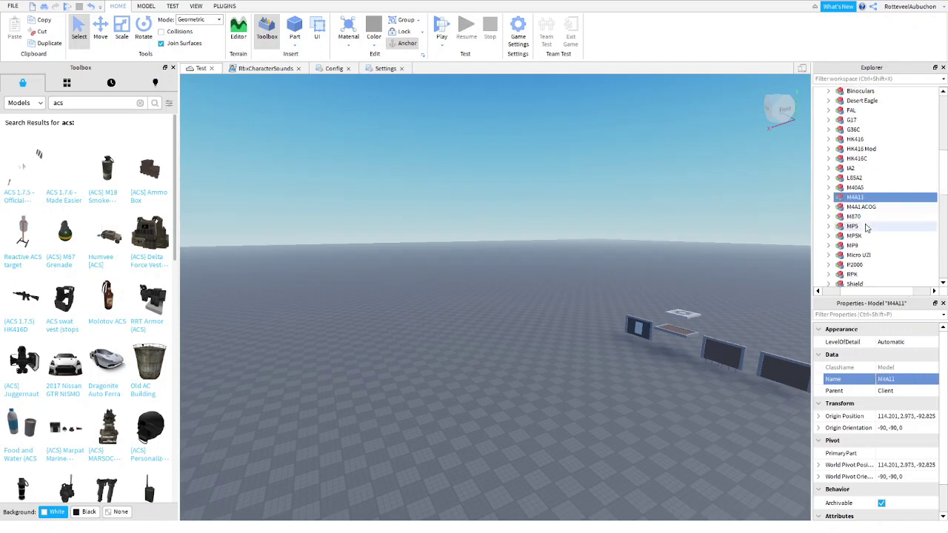
drag(869, 179, 835, 94)
scroll(889, 168, up, 9)
scroll(881, 267, down, 8)
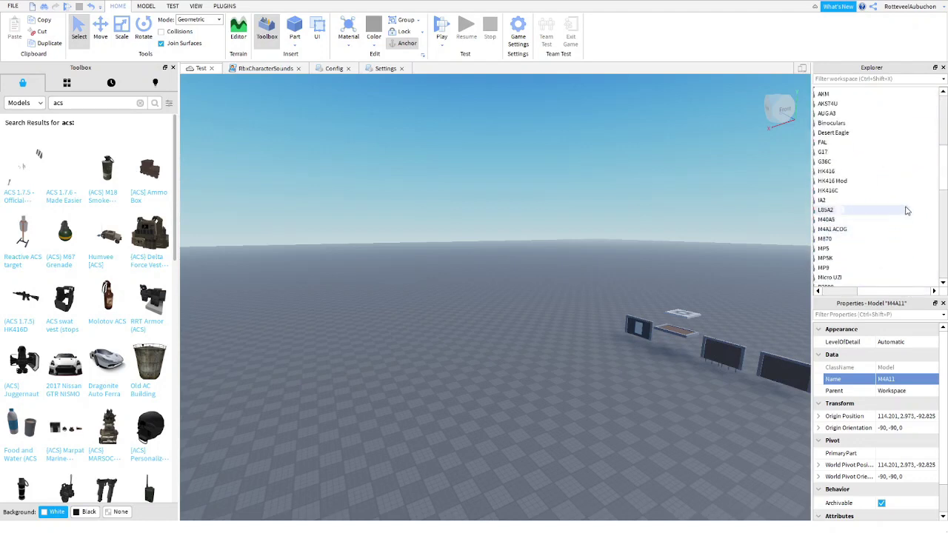
click(919, 209)
scroll(846, 148, up, 4)
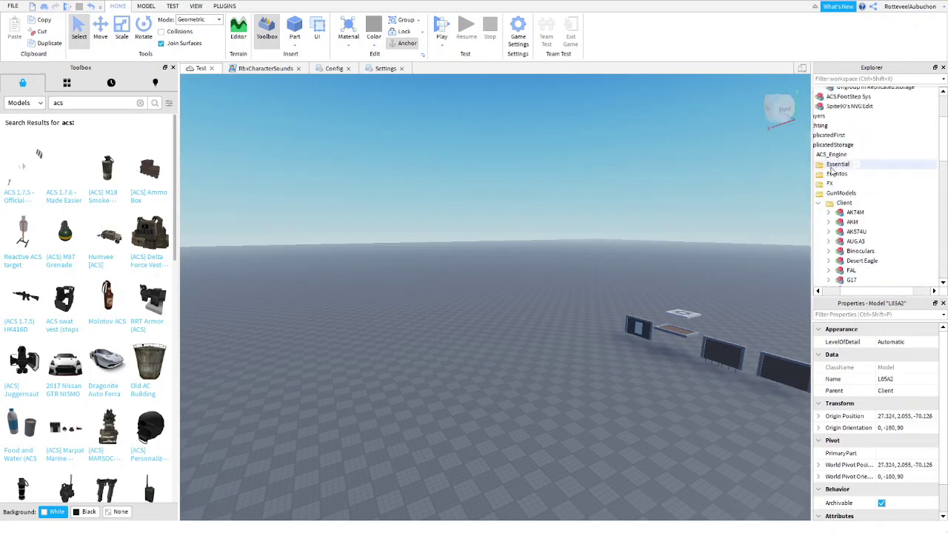
click(819, 205)
scroll(824, 212, down, 1)
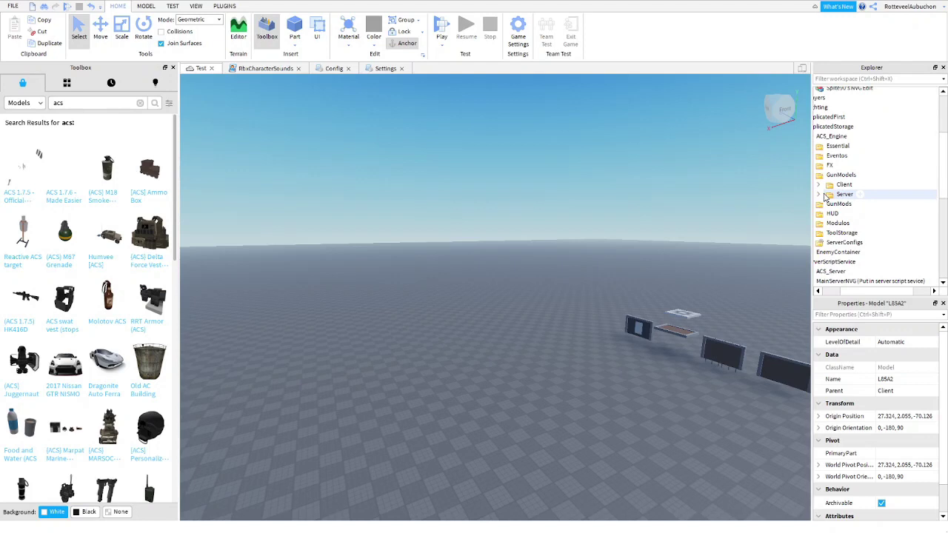
Rename the M4A1 model in the GunModels Server folder as M4A12.
click(819, 194)
scroll(850, 213, down, 4)
scroll(852, 213, down, 2)
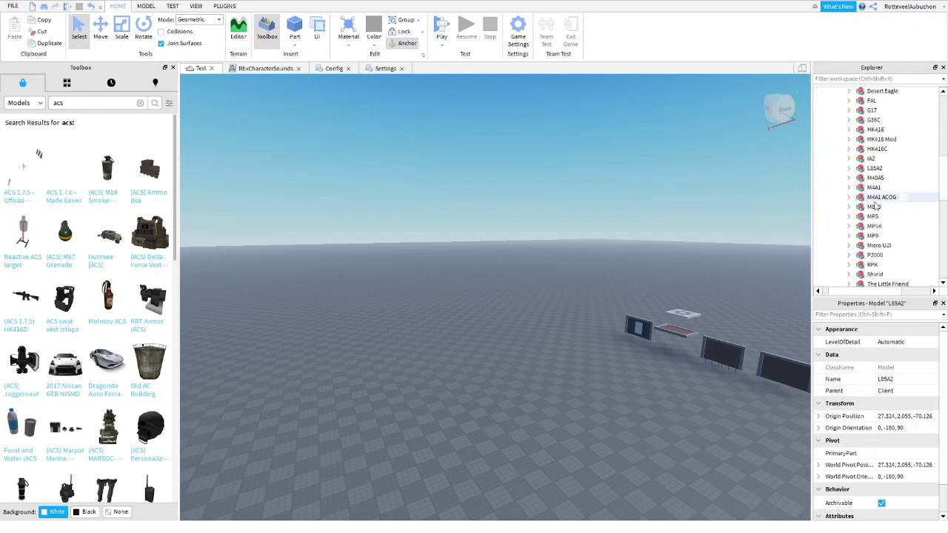
scroll(880, 181, down, 2)
scroll(882, 180, up, 1)
click(859, 187)
click(913, 379)
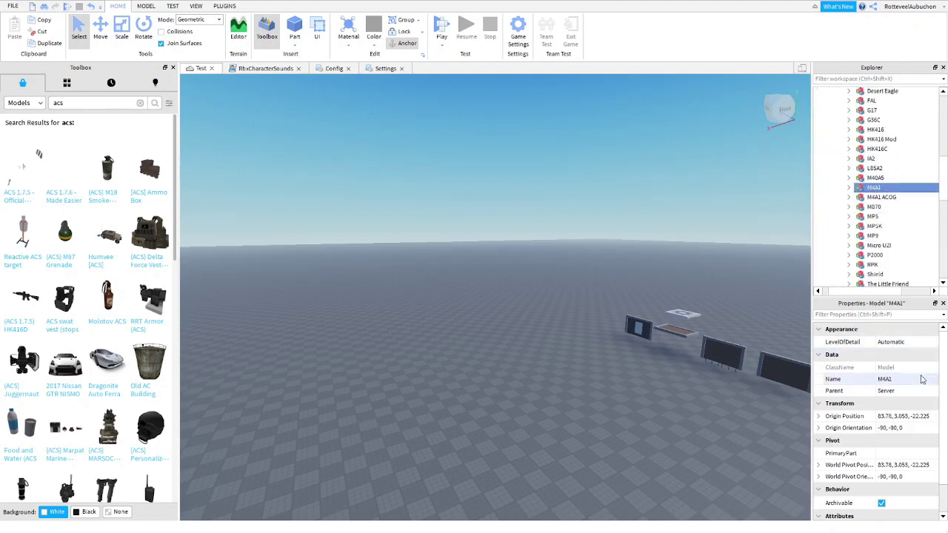
text(2)
key(Return)
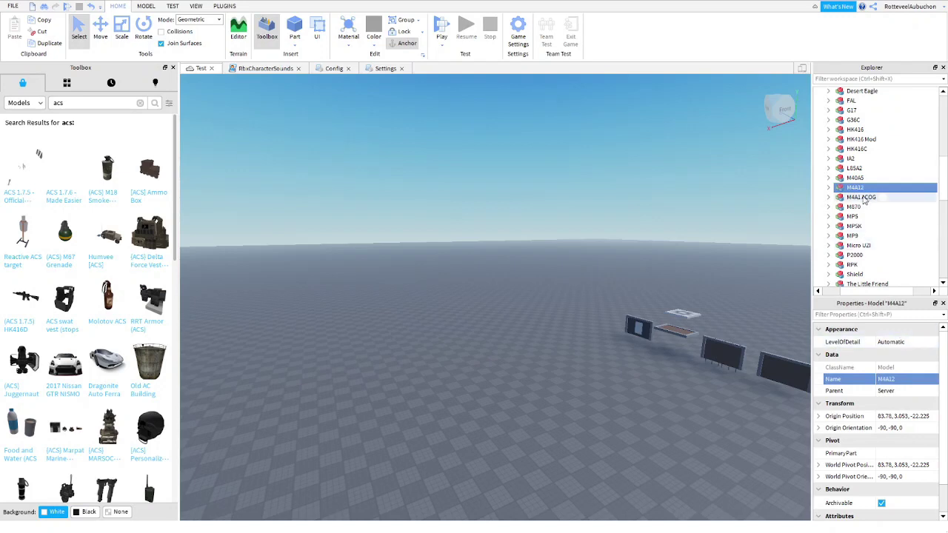
Move the M4A12 model from the Server folder into Workspace and focus the view on it.
drag(859, 197, 850, 91)
key(f)
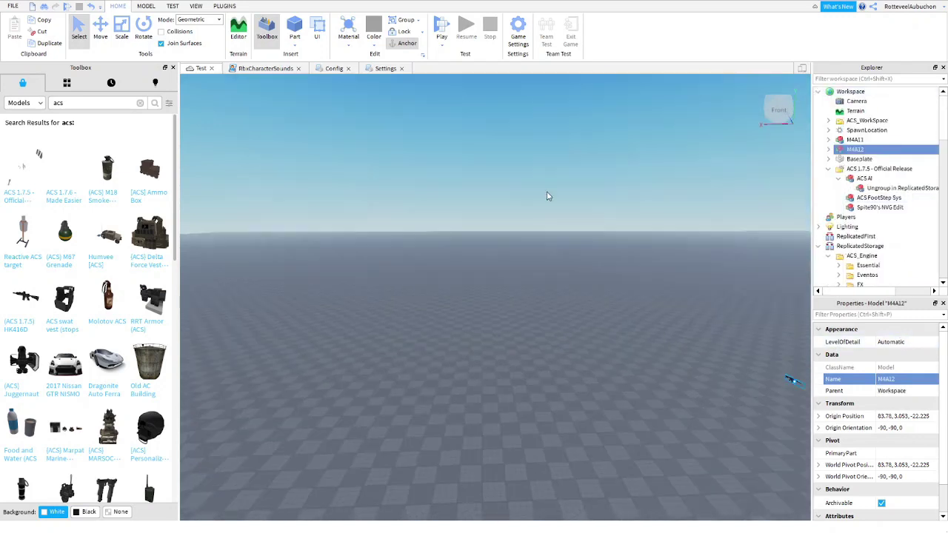
right_drag(547, 195, 548, 196)
key(w)
key(s)
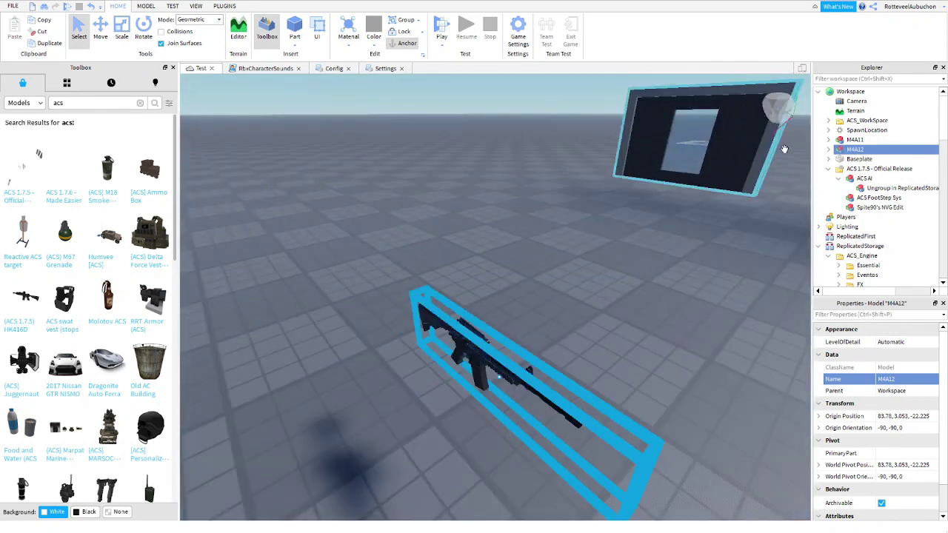
Place the M4A11 model near the M4A12 in the scene and colour it bright green.
click(828, 140)
scroll(859, 165, up, 4)
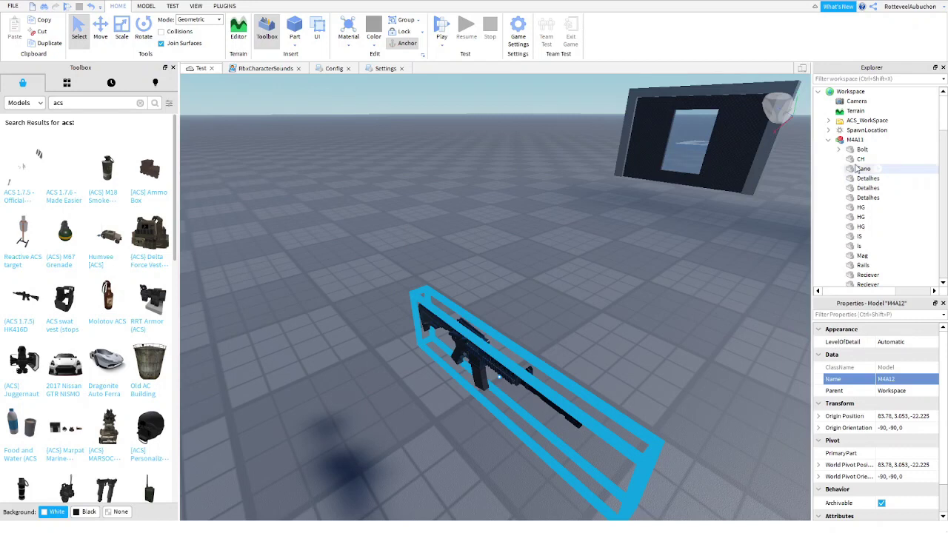
click(840, 150)
click(839, 150)
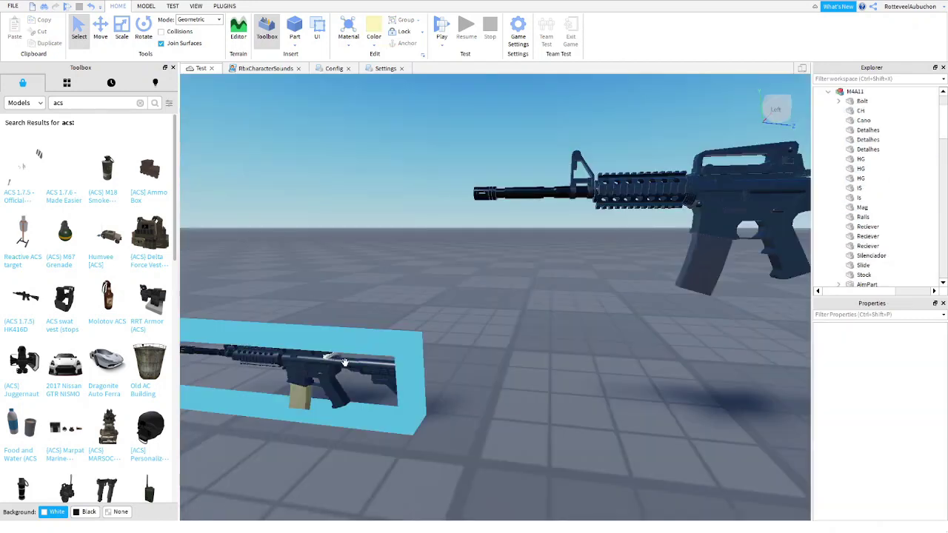
click(344, 363)
key(s)
key(w)
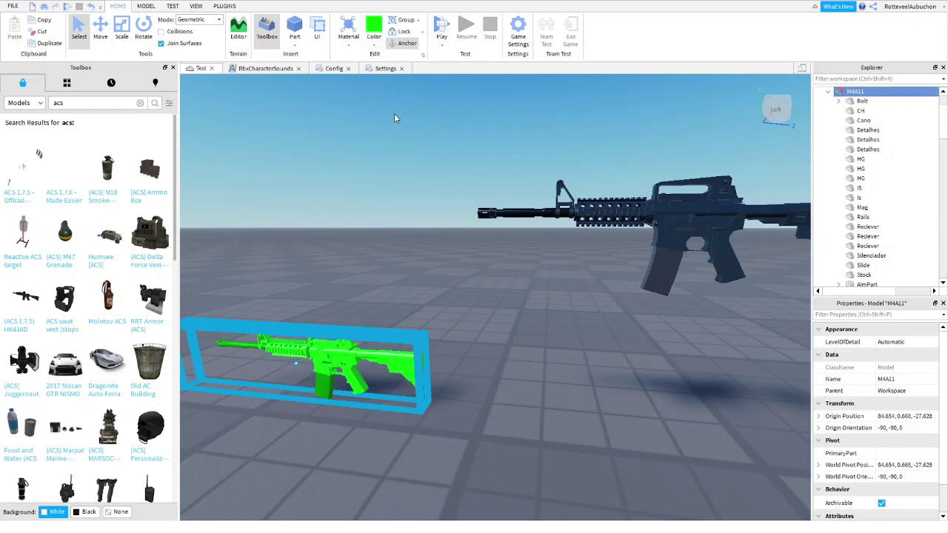
Colour the whole M4A12 model the same bright green as the M4A11.
click(530, 213)
click(333, 363)
click(660, 239)
right_drag(419, 226, 419, 224)
key(s)
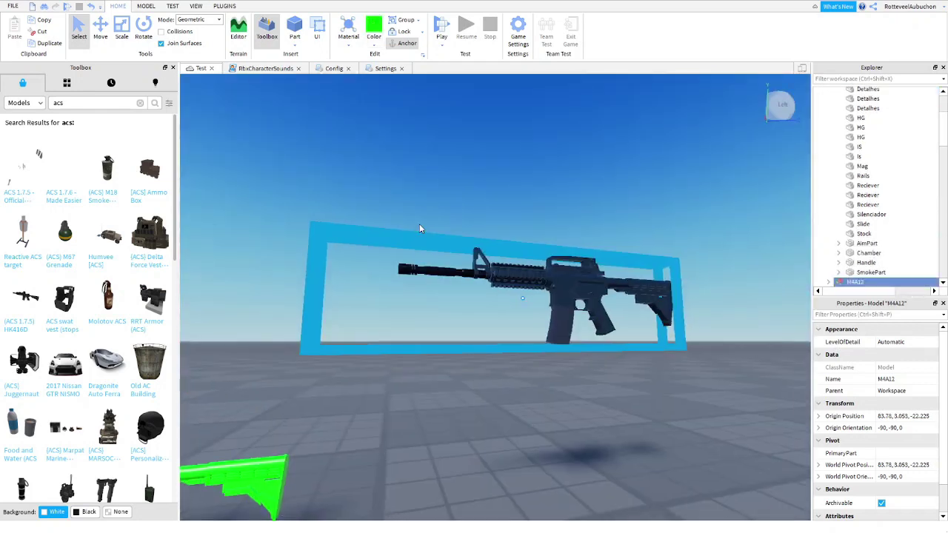
key(a)
click(373, 34)
click(449, 151)
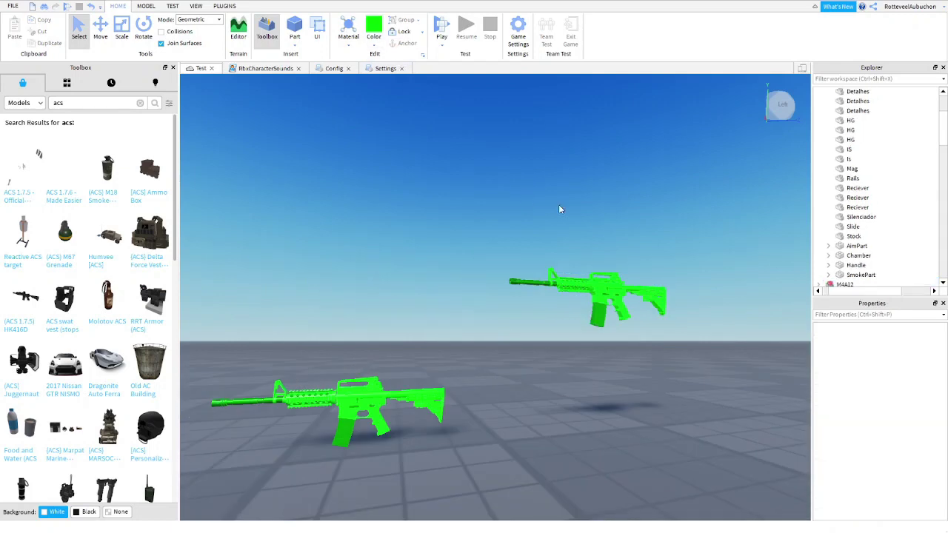
Recolour the Mag parts of the M4A11 and M4A12 models dark navy blue.
click(614, 282)
scroll(883, 248, down, 3)
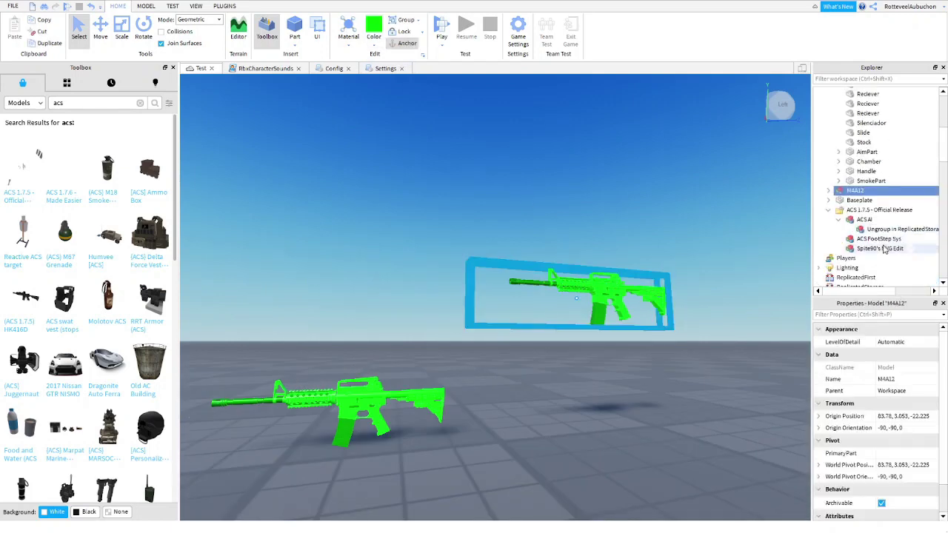
click(828, 190)
scroll(853, 200, down, 5)
click(857, 170)
click(374, 45)
click(501, 63)
right_drag(444, 296, 444, 314)
key(w)
click(423, 351)
click(649, 196)
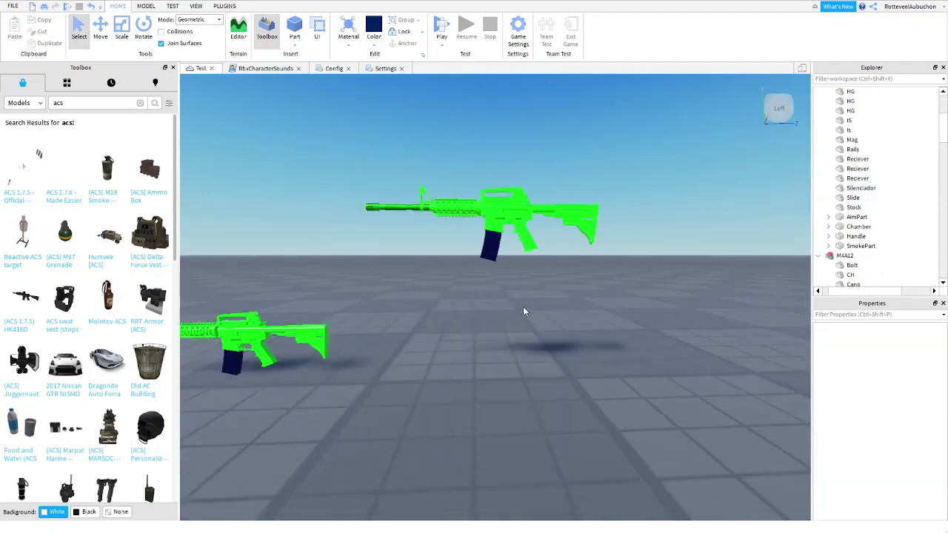
Move the M4A12 model down to the baseplate beside the M4A11.
scroll(523, 311, down, 2)
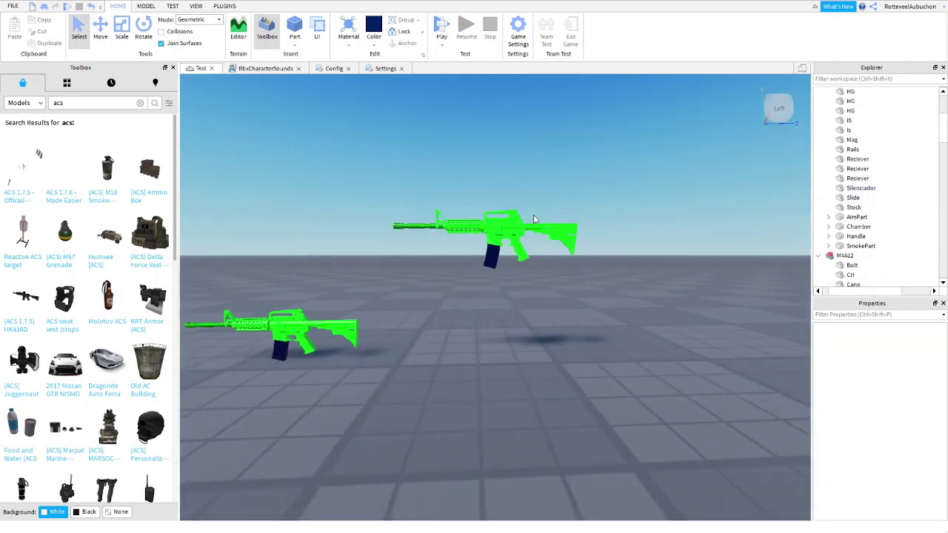
click(514, 225)
right_drag(672, 237, 510, 324)
drag(510, 324, 457, 257)
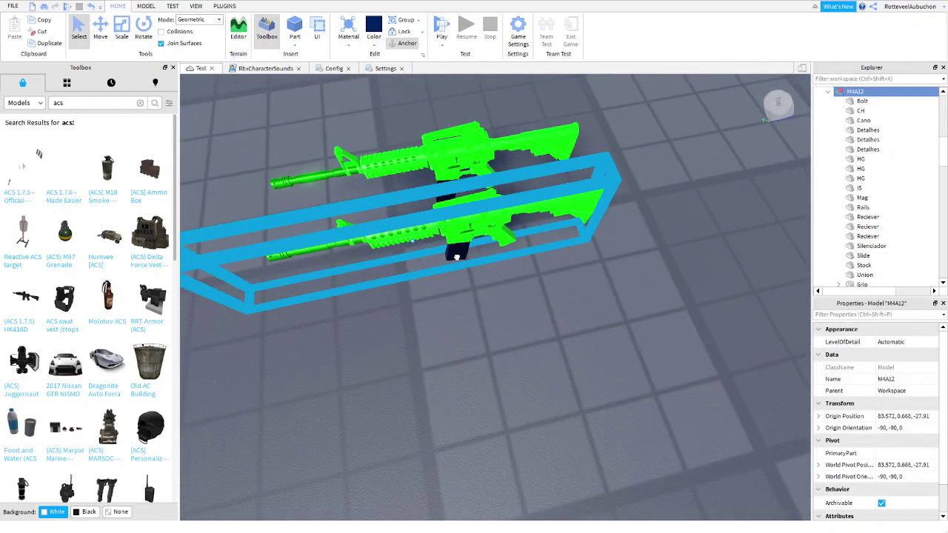
Try the diamond plate material on the M4A12 model.
click(366, 102)
scroll(455, 226, up, 3)
right_drag(455, 226, 430, 148)
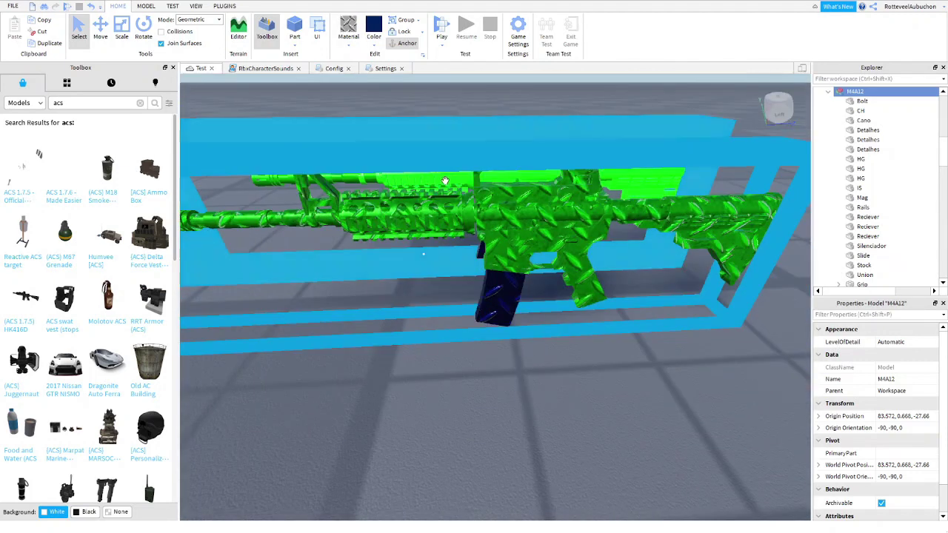
Try other materials on the M4A12, undo an unwanted change and give it a patchy, metallic-looking texture.
click(360, 42)
click(368, 160)
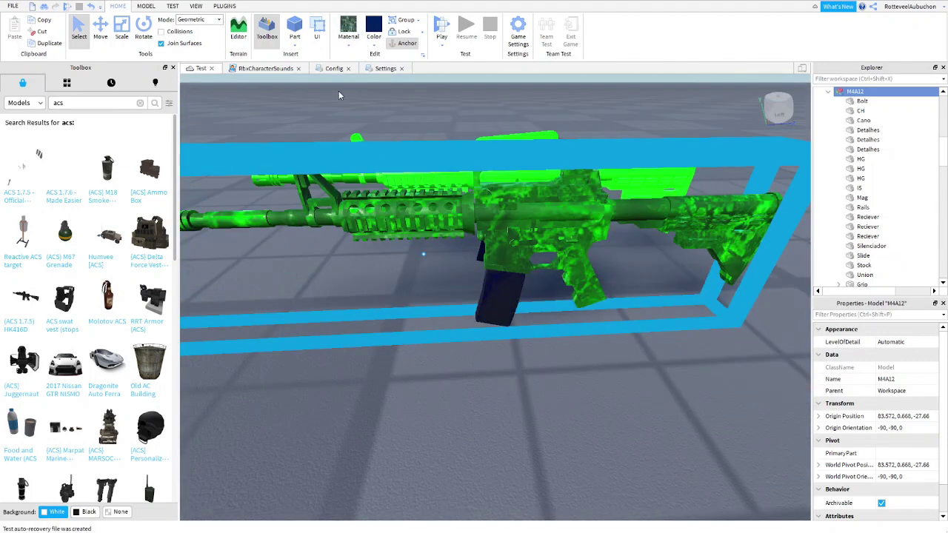
click(378, 290)
right_drag(378, 289, 377, 290)
scroll(377, 288, down, 5)
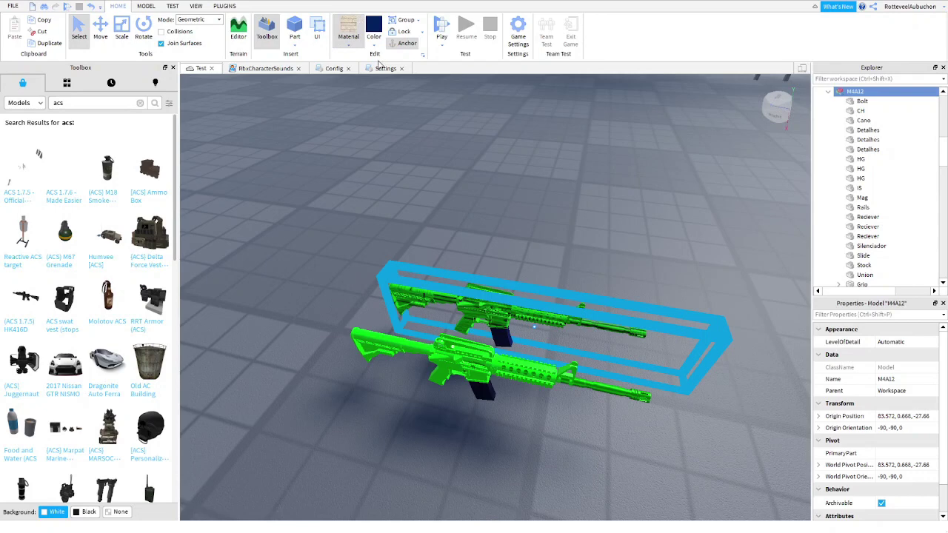
key(ctrl+z)
right_drag(468, 213, 441, 162)
Apply the M4A12's patchy, metallic-looking material to the M4A11 model.
click(639, 217)
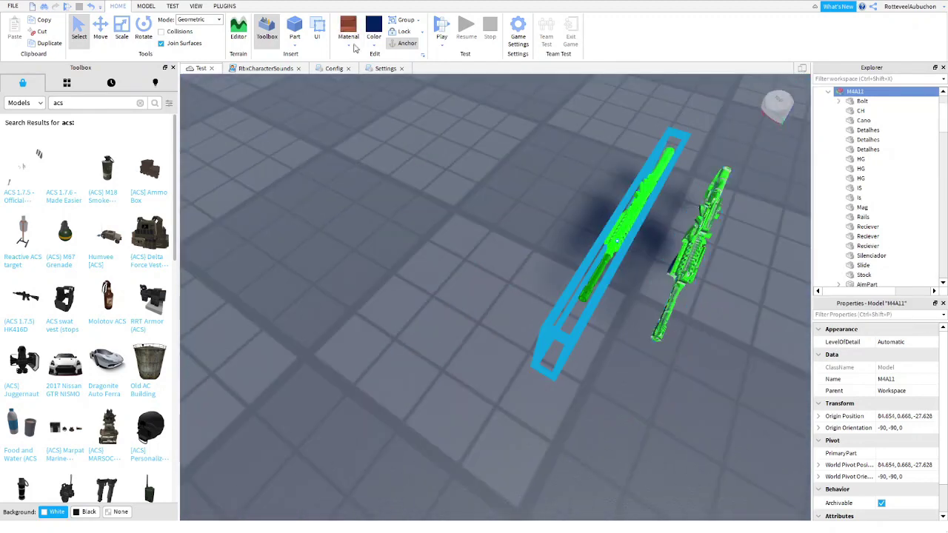
click(350, 30)
click(464, 233)
right_drag(464, 232, 465, 232)
Collapse both gun models in Workspace and move the M4A12 back into the GunModels Server folder.
click(827, 93)
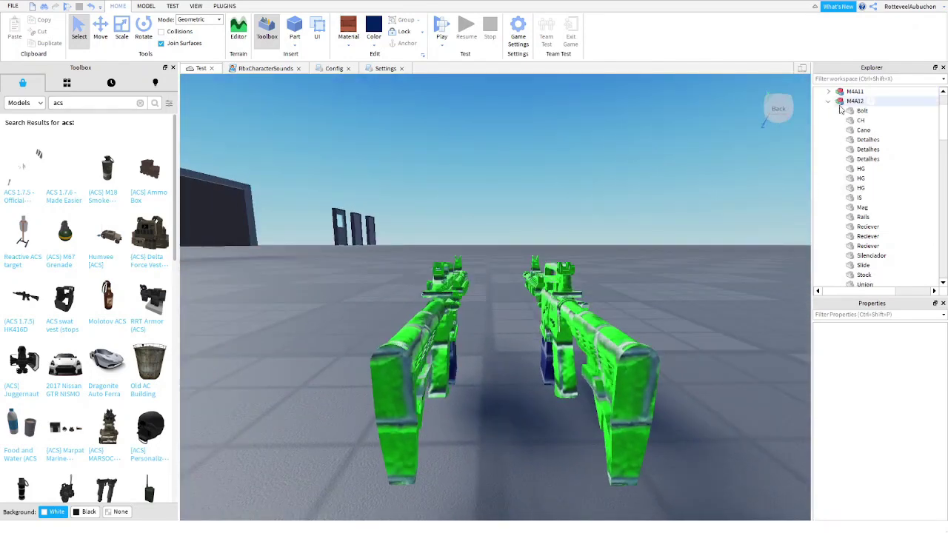
click(828, 101)
click(853, 103)
drag(853, 105, 883, 109)
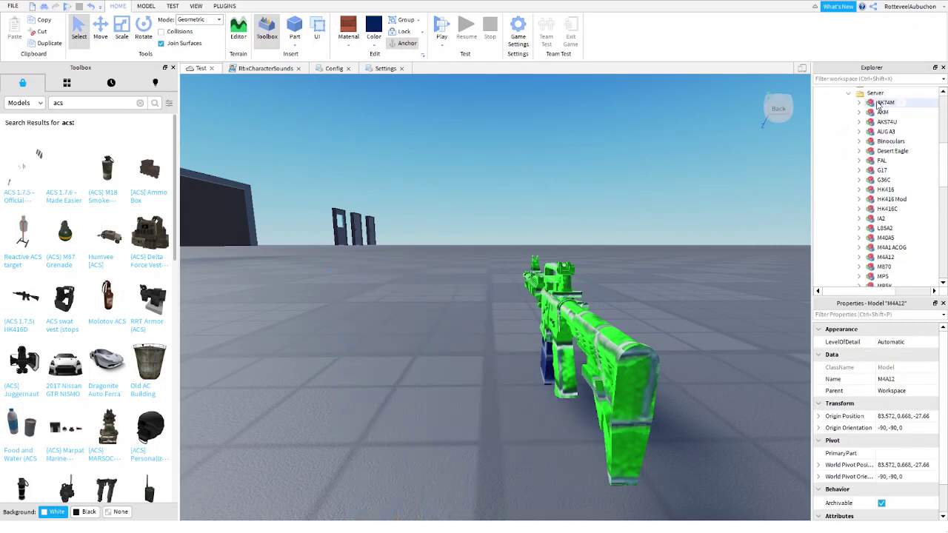
Rename the M4A12 model in the Server folder as M4A1.
click(896, 378)
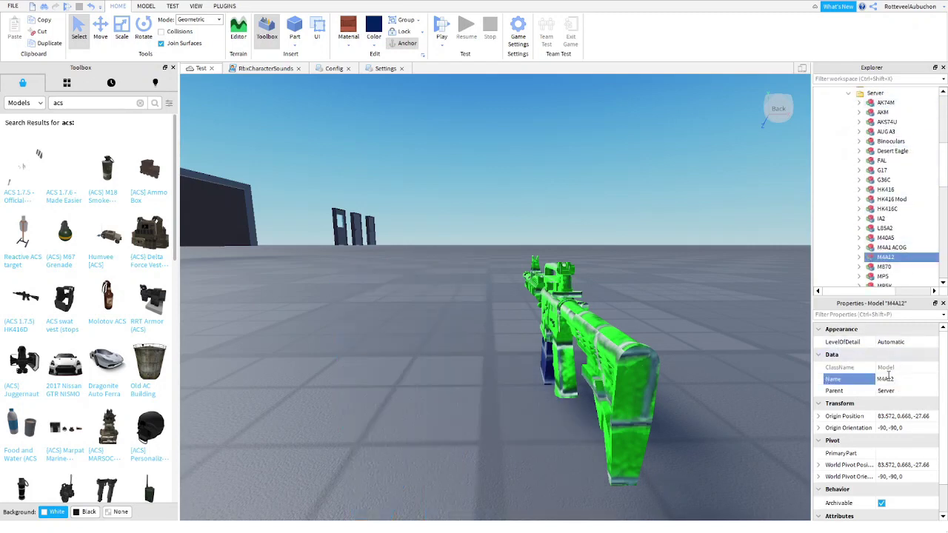
key(Return)
scroll(874, 185, up, 3)
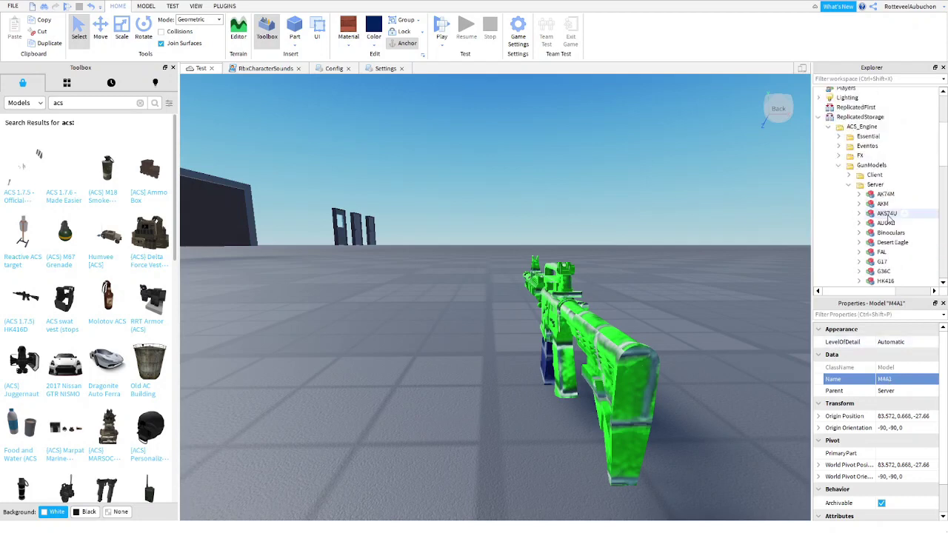
Move the M4A11 model from Workspace into the GunModels Client folder and rename it as M4A1.
click(848, 186)
scroll(855, 194, up, 4)
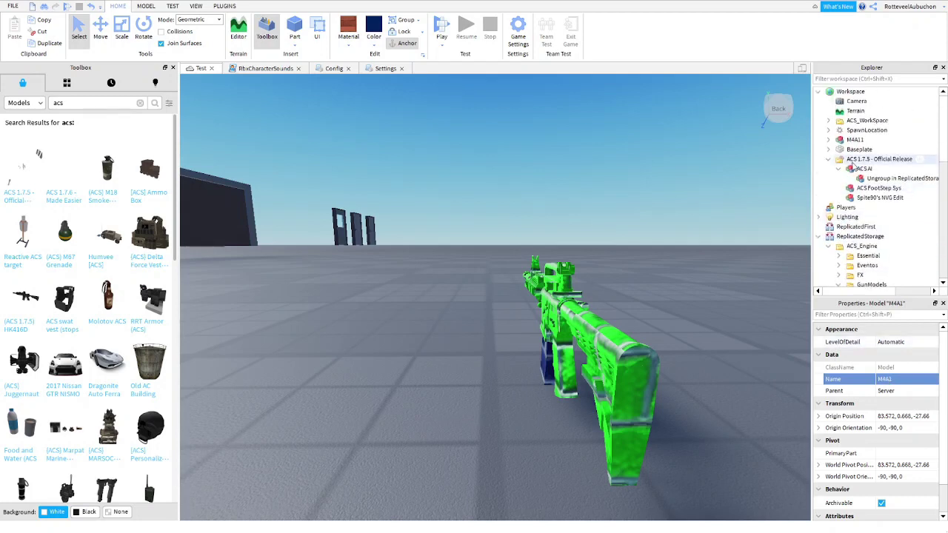
drag(852, 168, 875, 130)
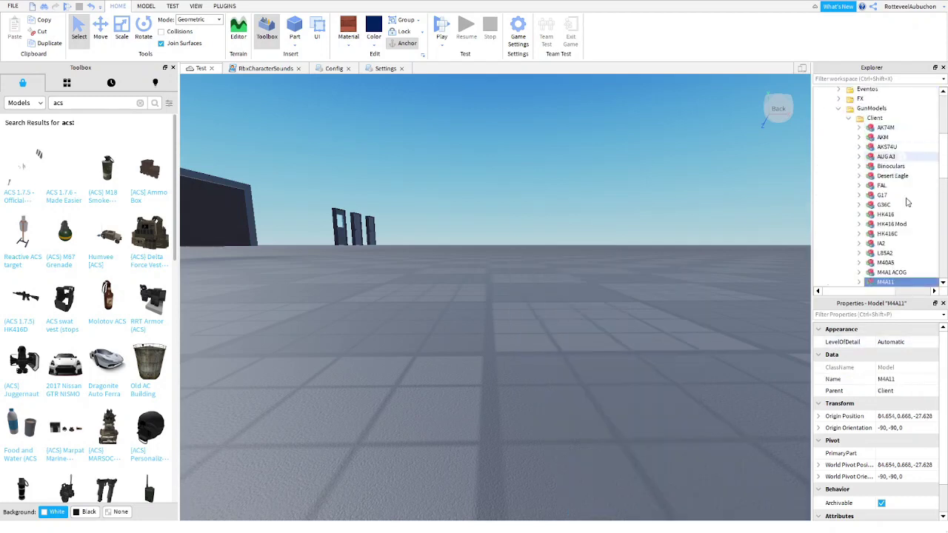
click(899, 379)
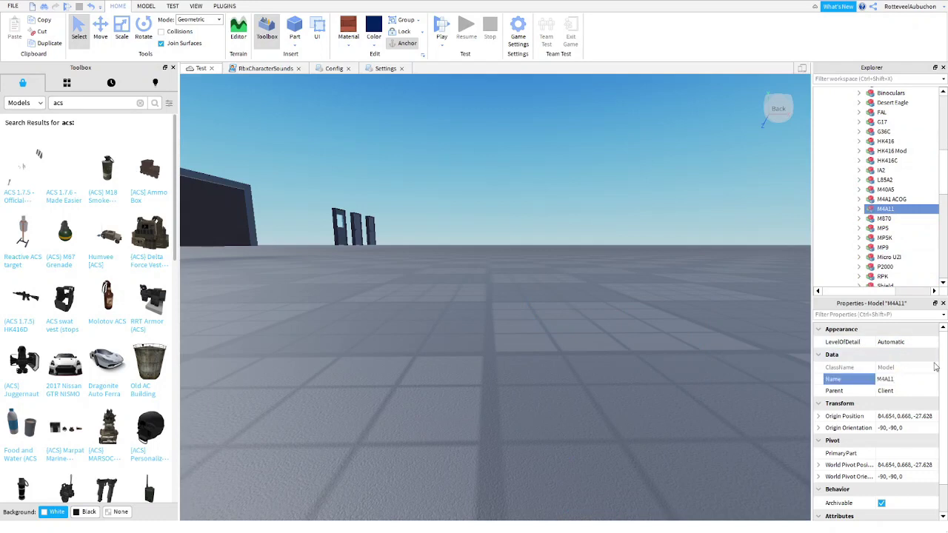
key(Return)
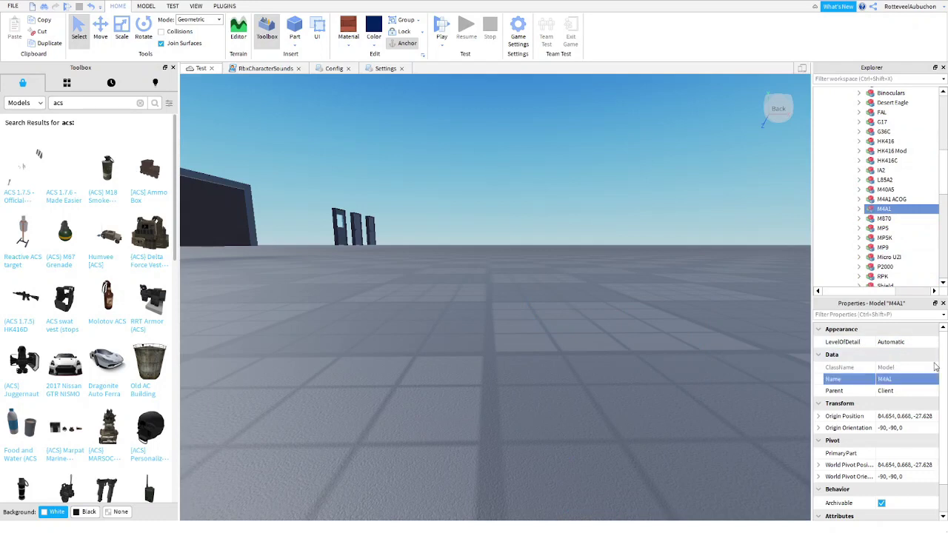
Clear the model selection, start a play test and equip the M4A1.
click(608, 267)
right_drag(443, 77, 454, 147)
scroll(453, 151, down, 3)
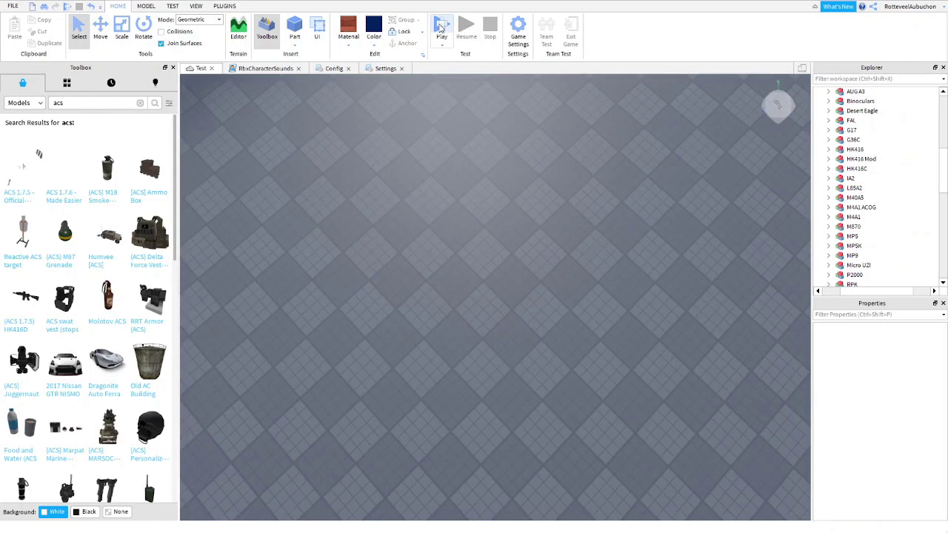
click(441, 25)
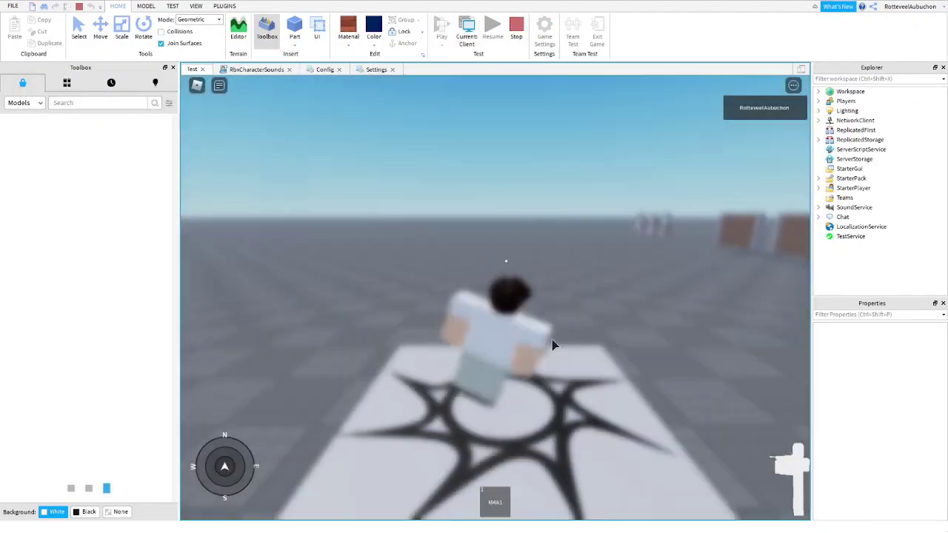
key(1)
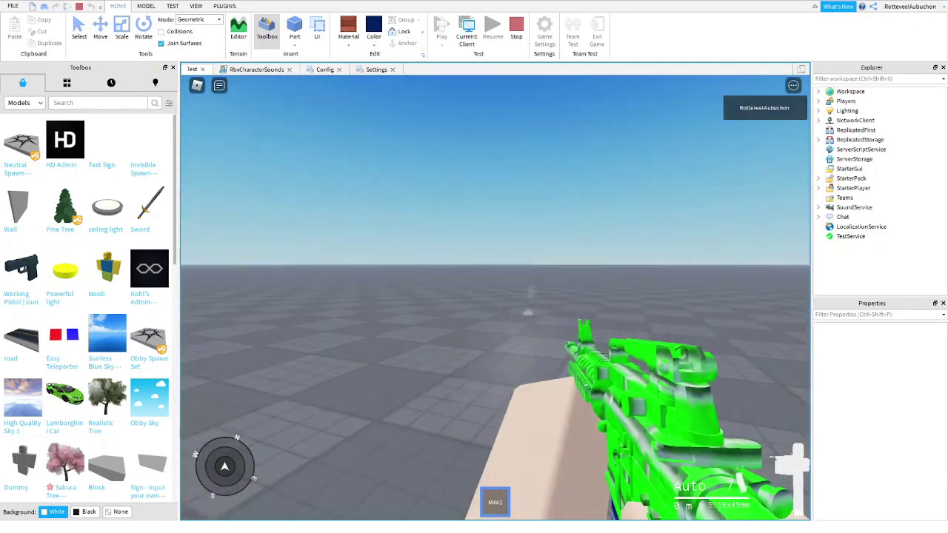
Test-fire the recoloured M4A1 and aim down its sights from several directions in first person.
click(494, 297)
click(495, 297)
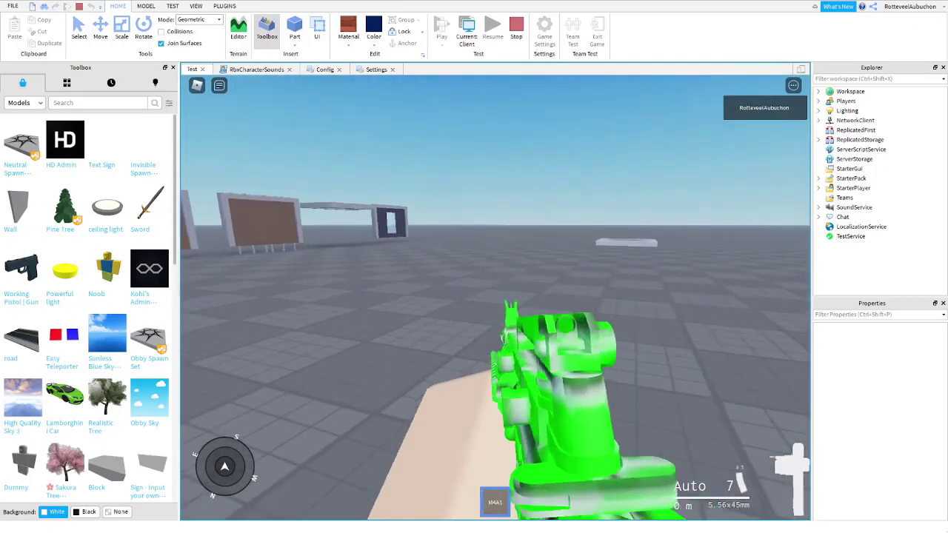
right_click(495, 297)
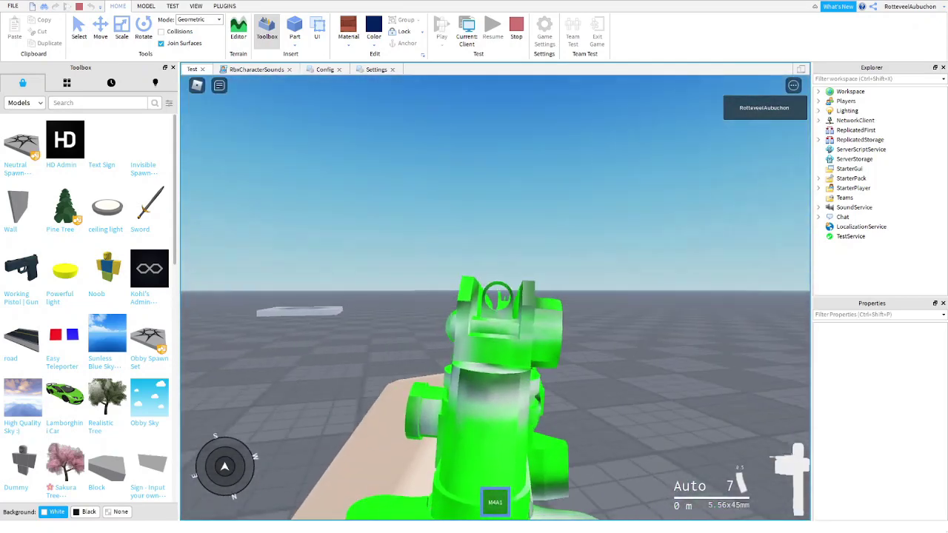
right_click(494, 298)
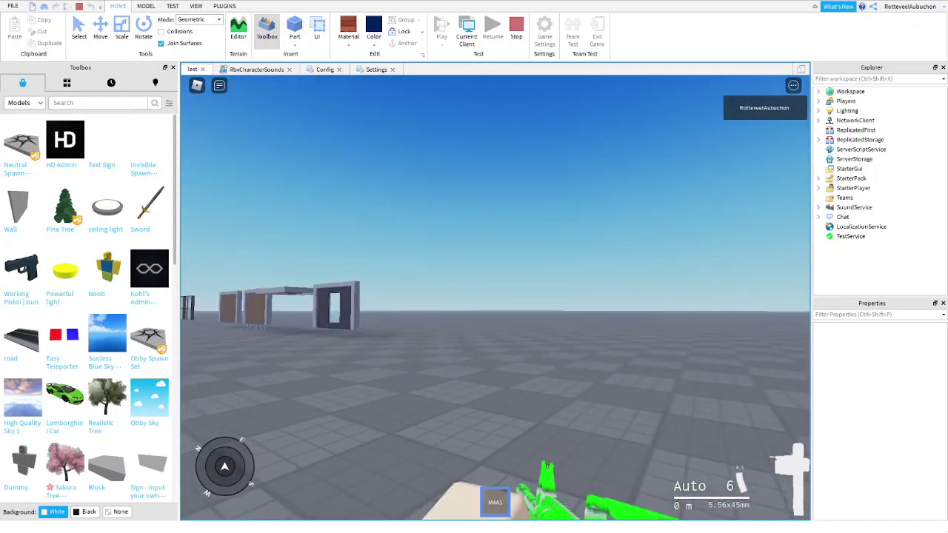
click(495, 298)
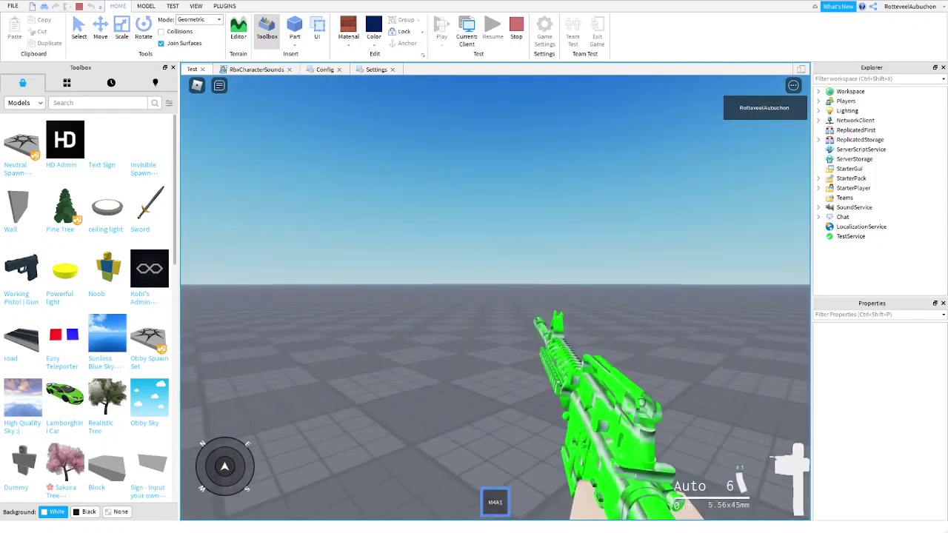
right_click(495, 297)
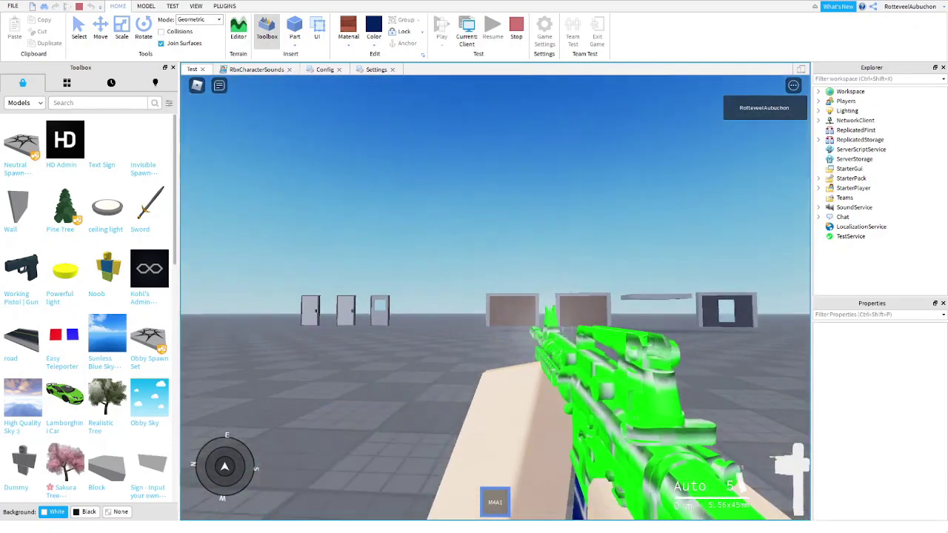
Sprint across the baseplate while holding the M4A1 to check its running pose.
key(w)
key(shift)
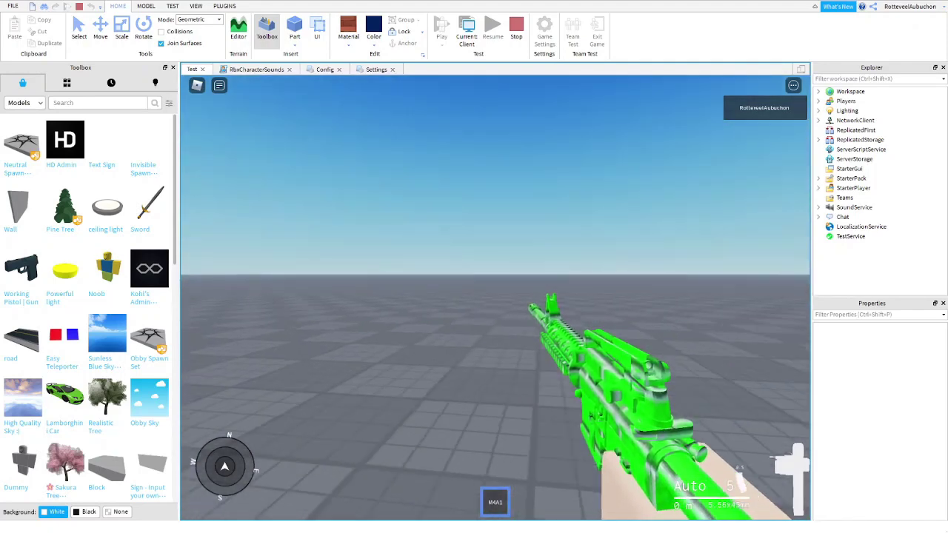
key(shift)
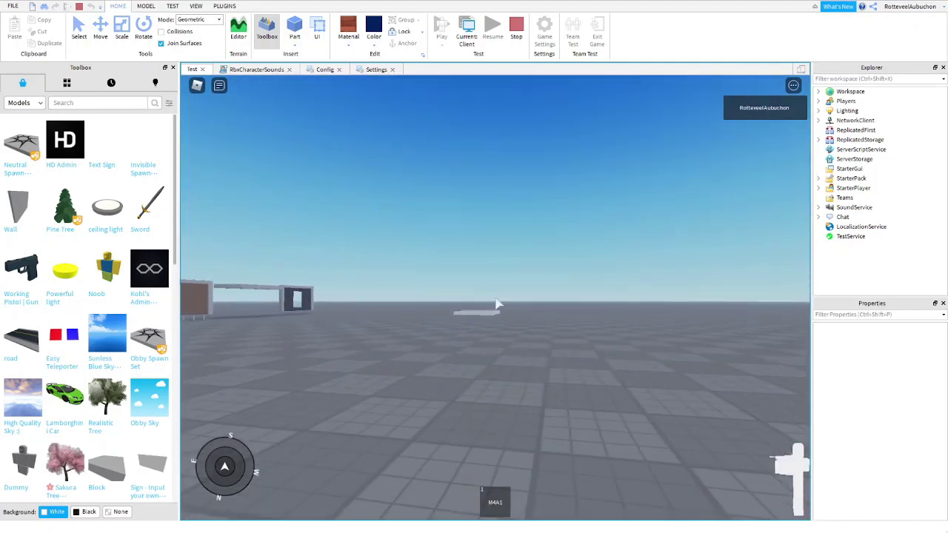
Re-equip the M4A1 after putting it away and walk with it past the spawn pad and the test walls.
scroll(497, 304, down, 5)
right_drag(528, 285, 528, 286)
key(1)
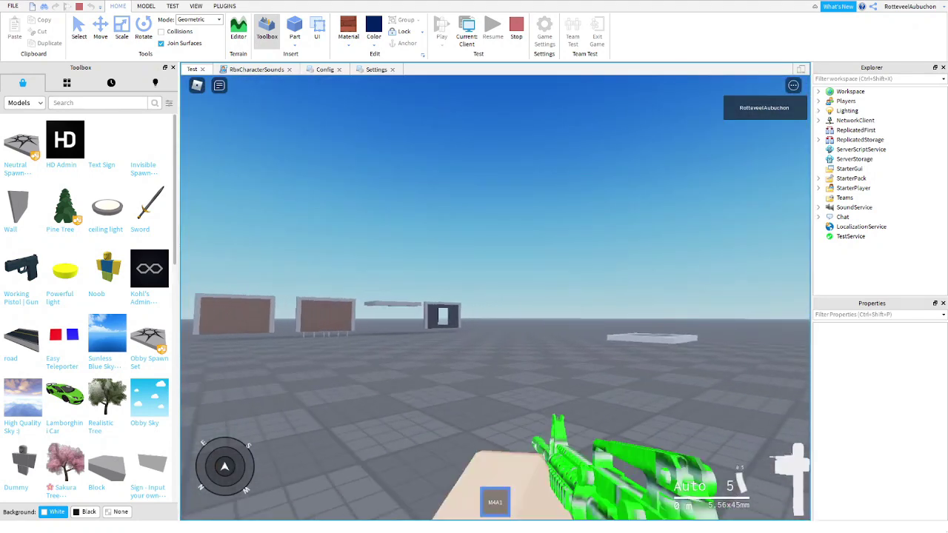
key(w)
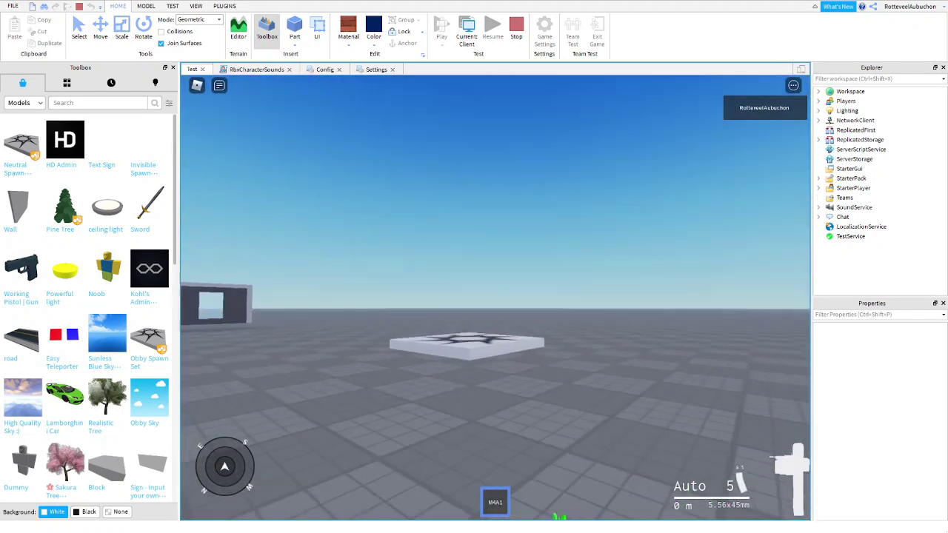
key(w)
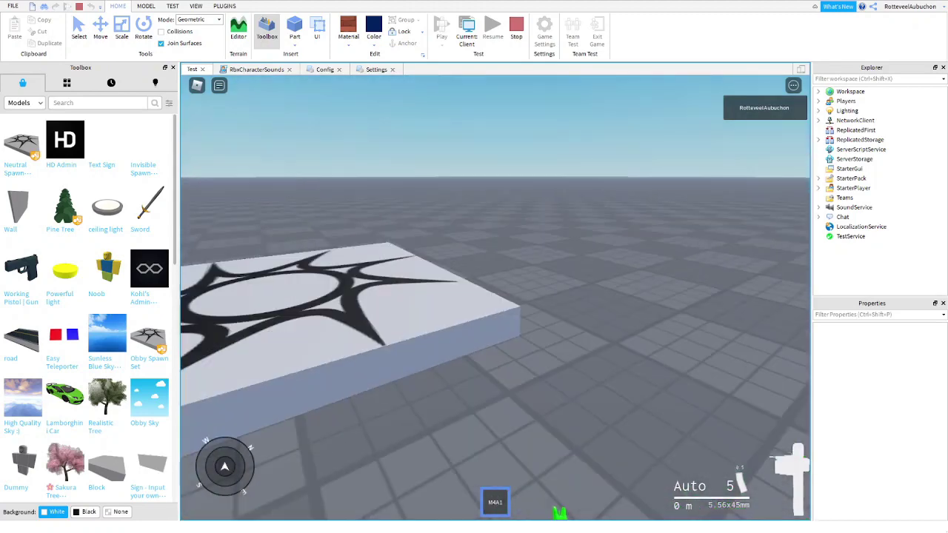
key(w)
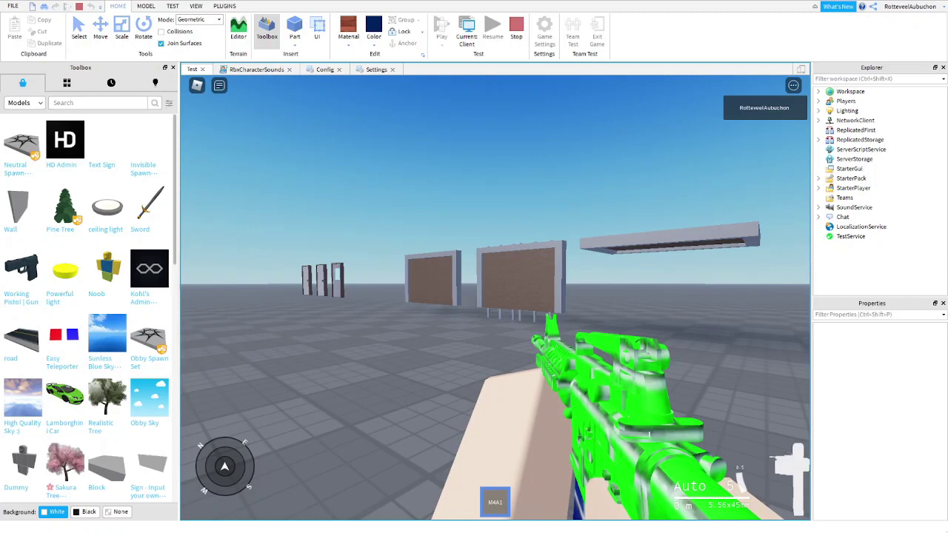
key(w)
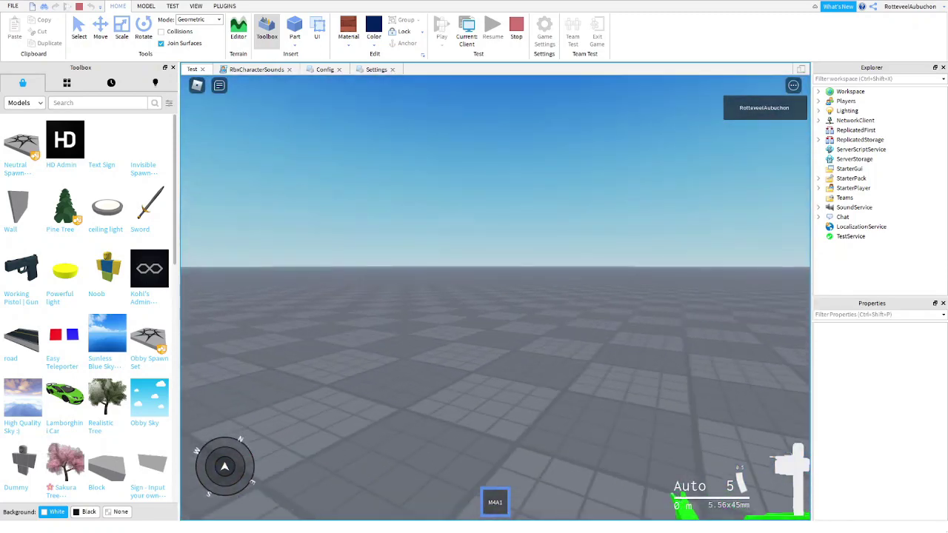
Unequip the M4A1 and view the character and the test area from far above.
key(1)
scroll(496, 300, down, 10)
right_drag(496, 300, 496, 300)
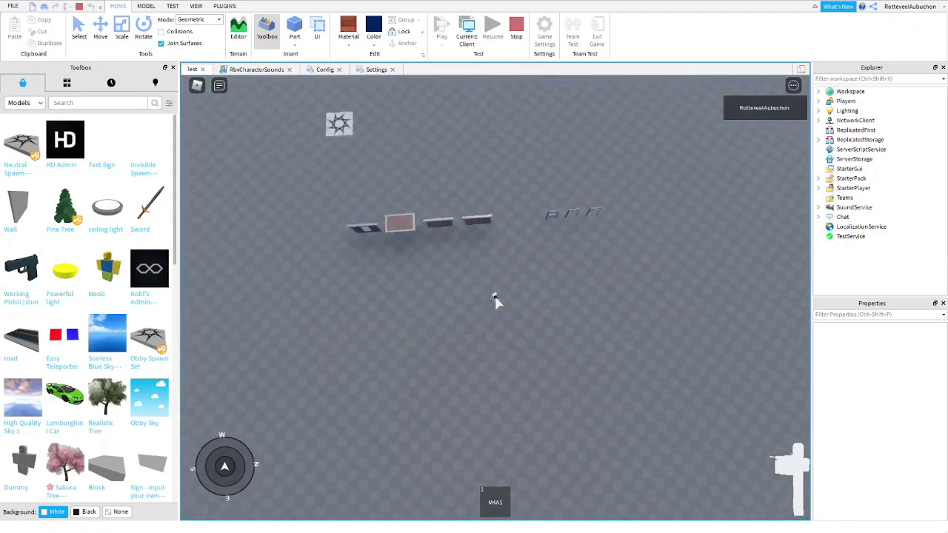